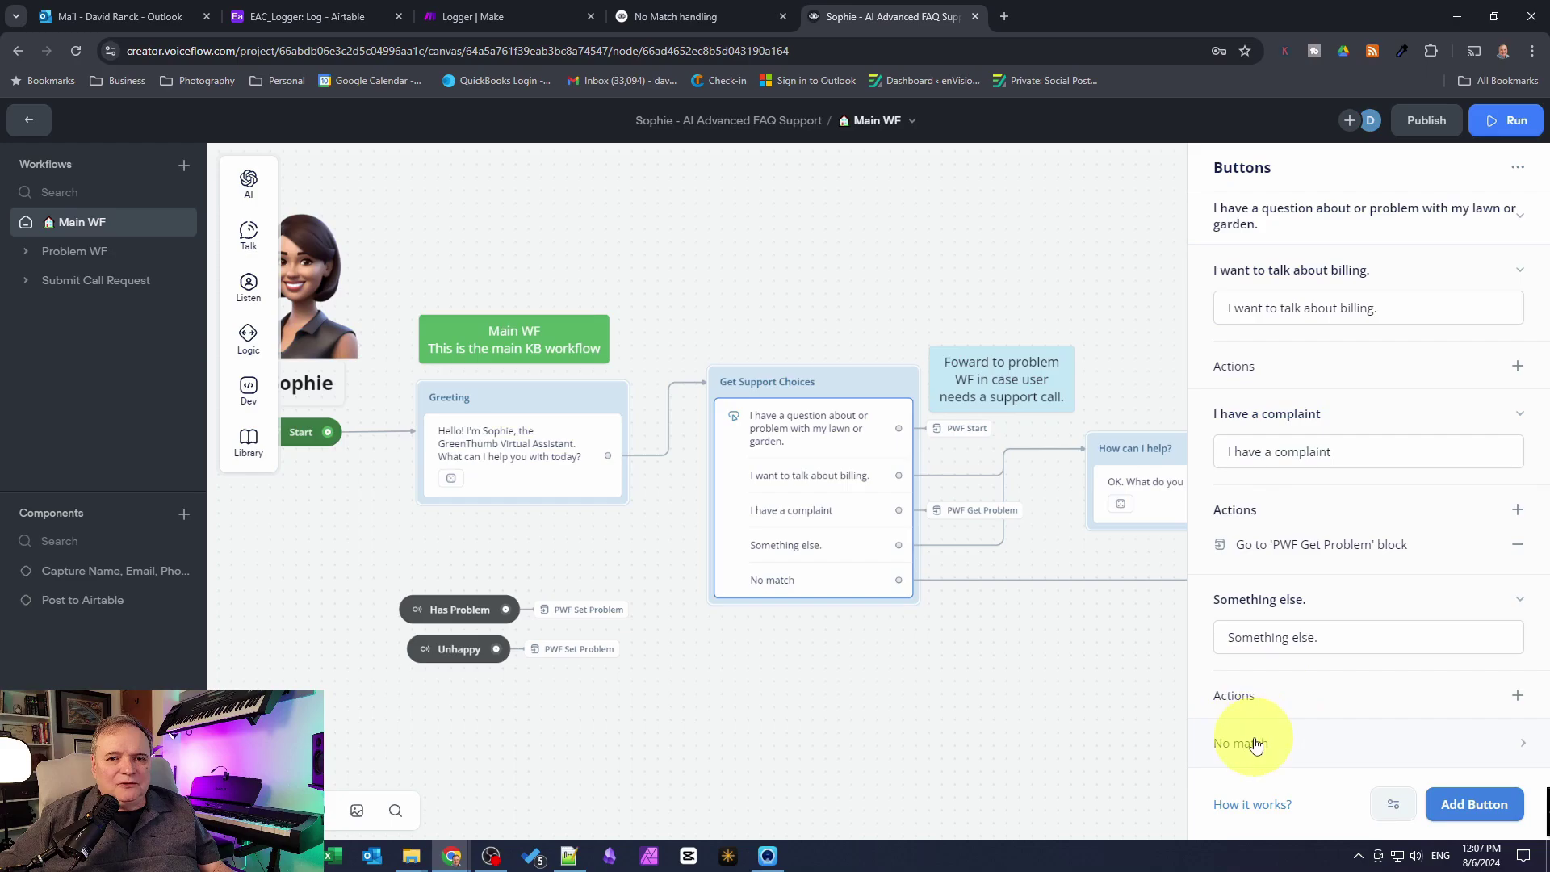
Examine the No match settings of the Get Support Choices buttons and trace the No match path to Set AI - Sentiment Classification
click(1254, 742)
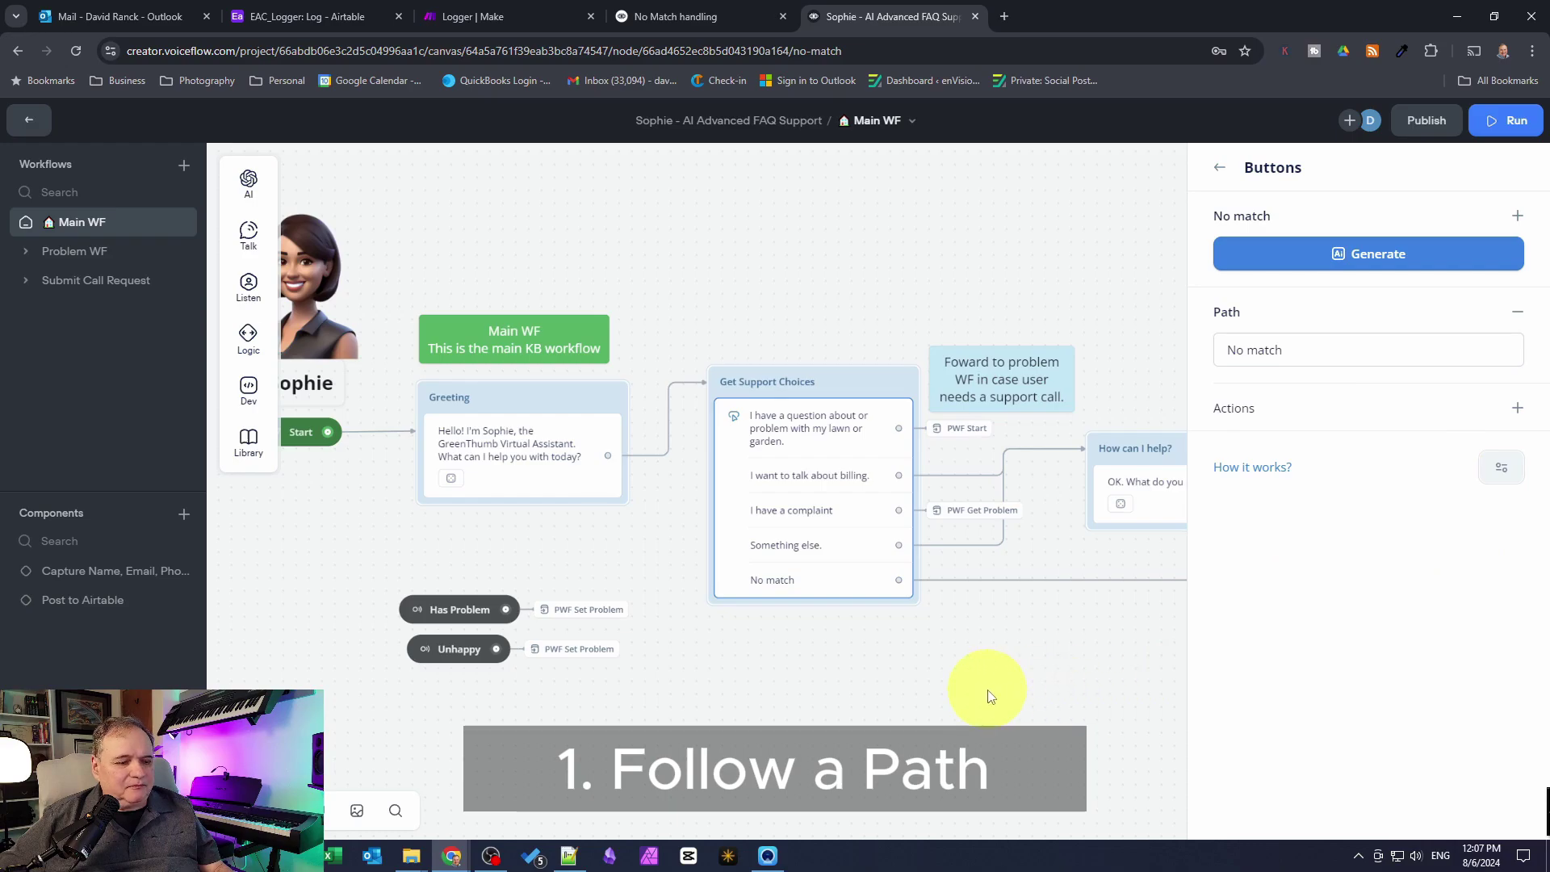
drag(1041, 680, 598, 650)
click(595, 646)
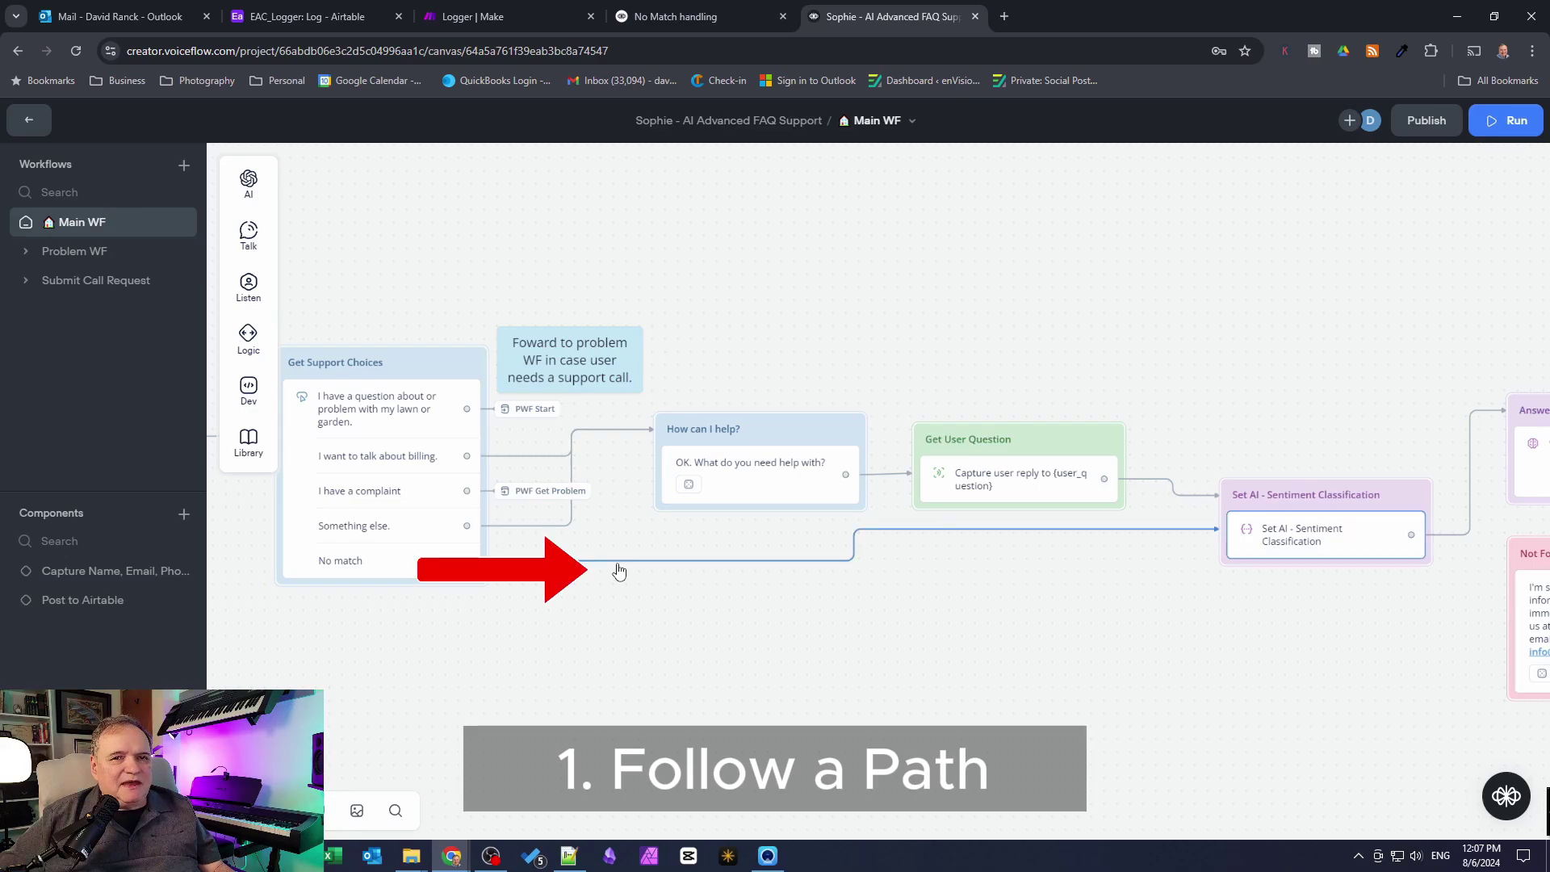
drag(1353, 654, 1400, 628)
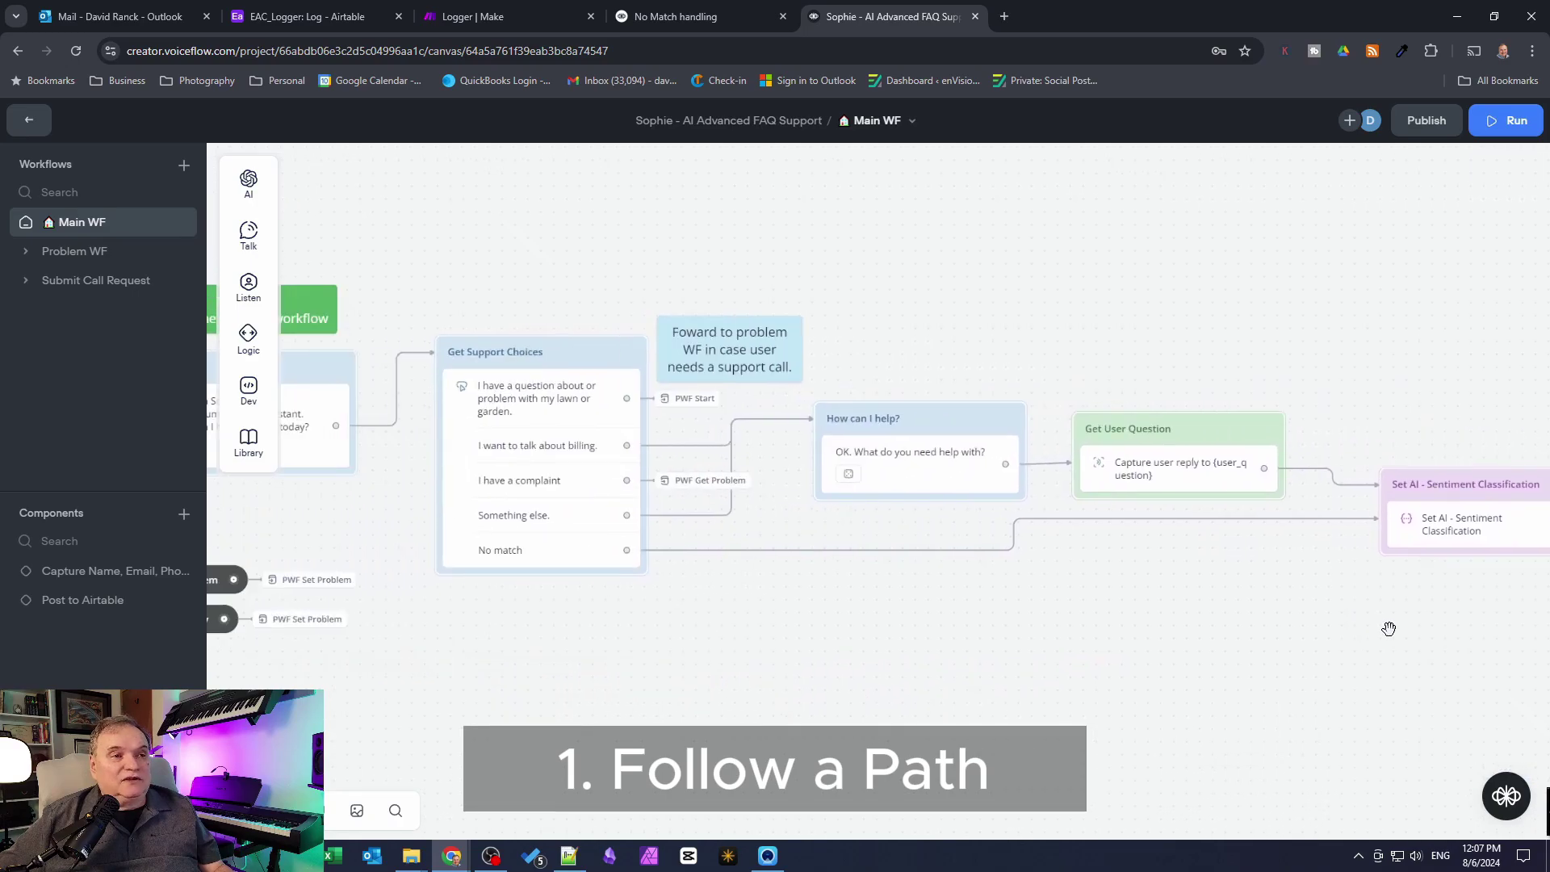
Test the agent from the Get Support Choices block by sending "My roses are dead", and return to the canvas
click(630, 356)
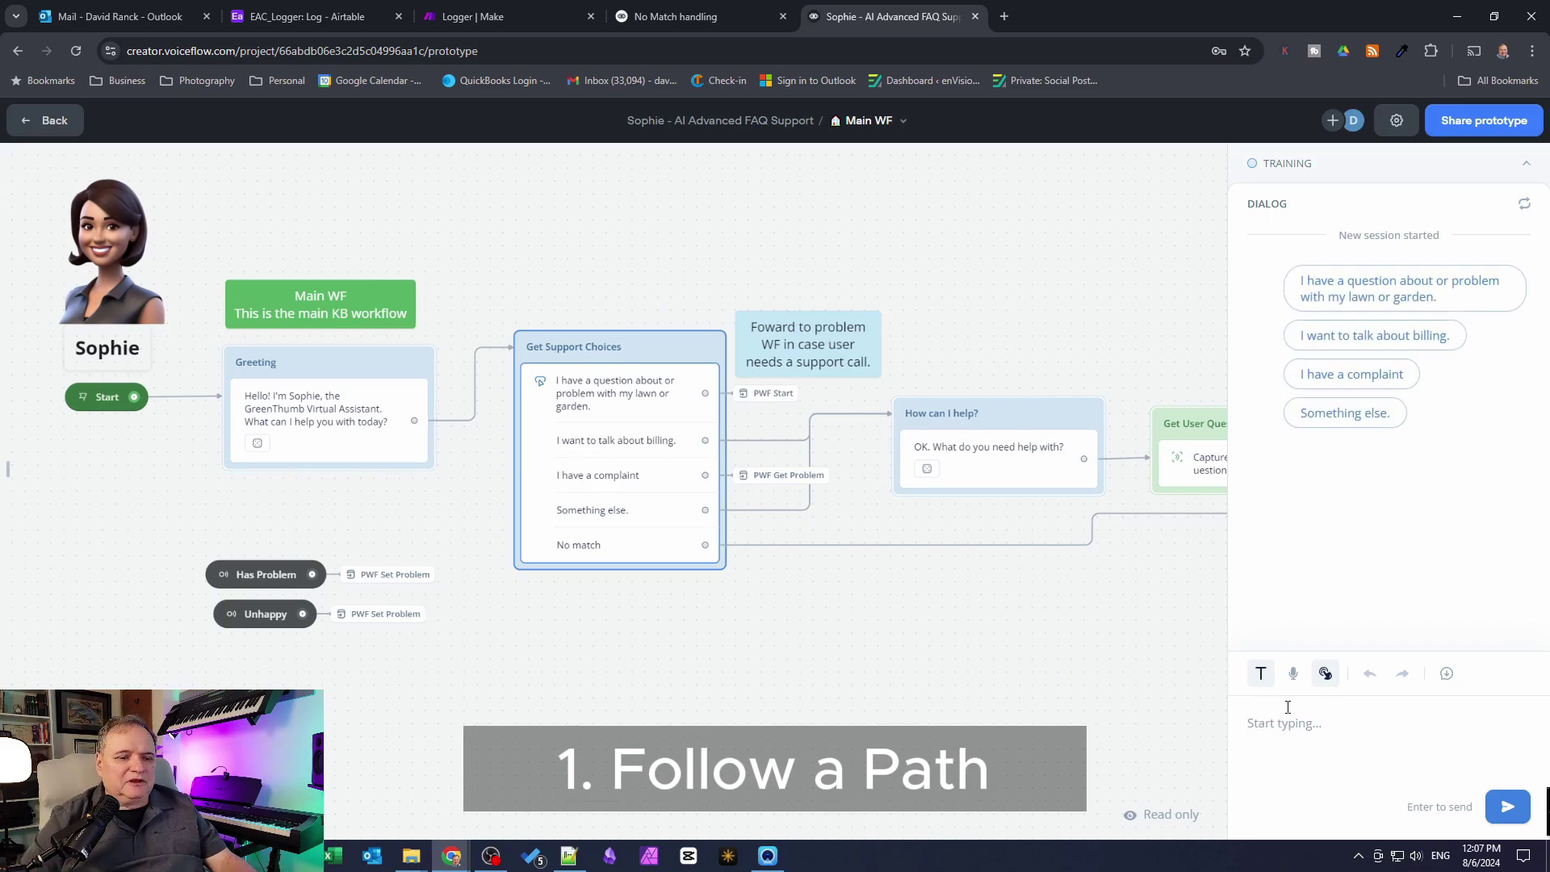
text(M)
key(BackSpace)
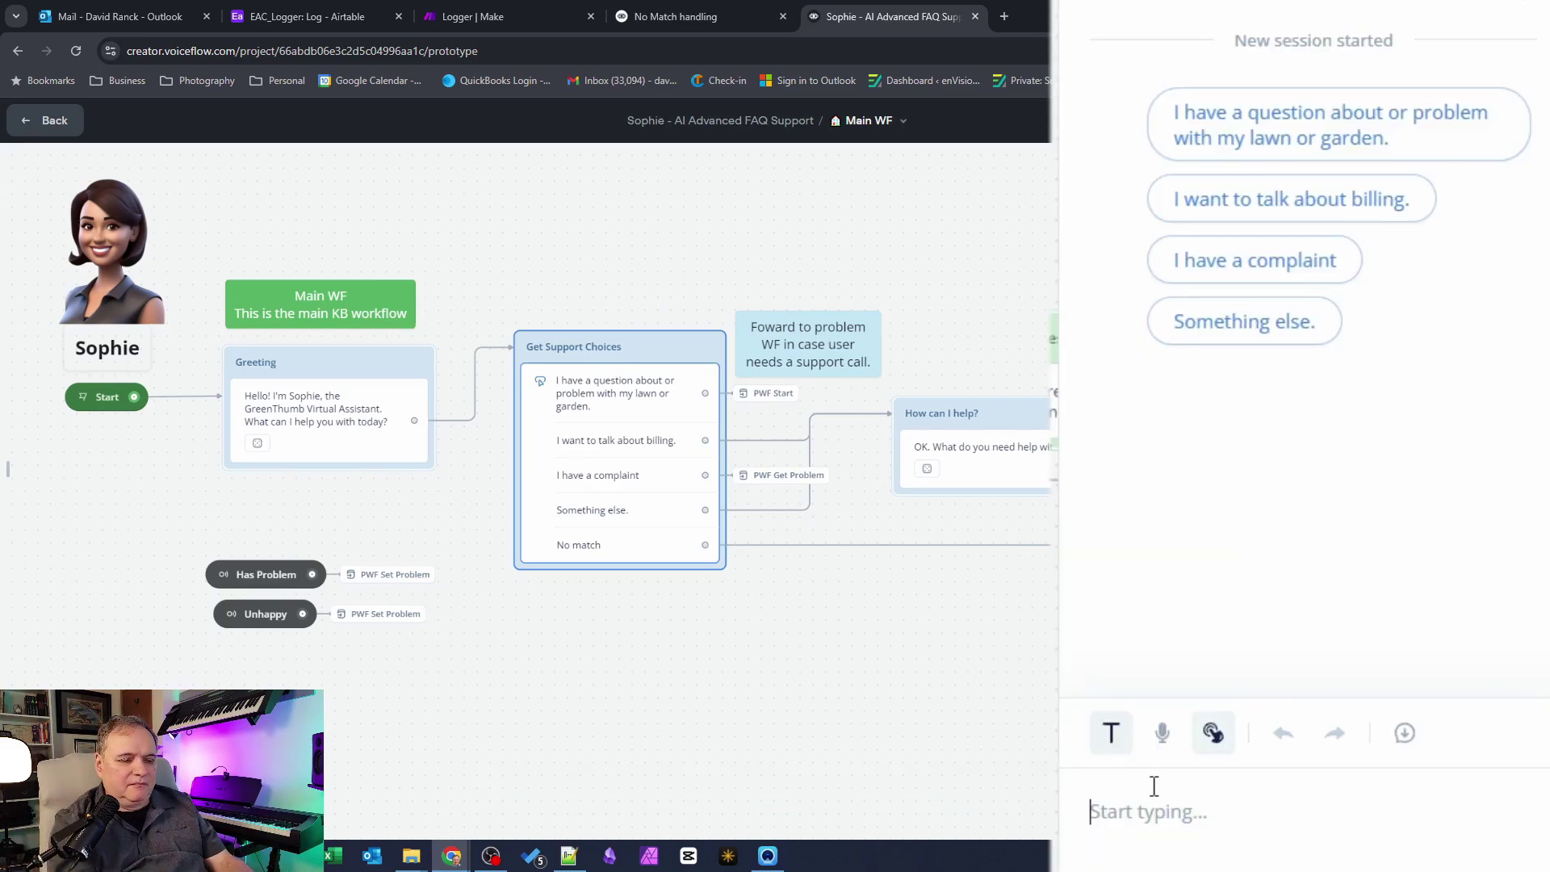
text(My roses are dead)
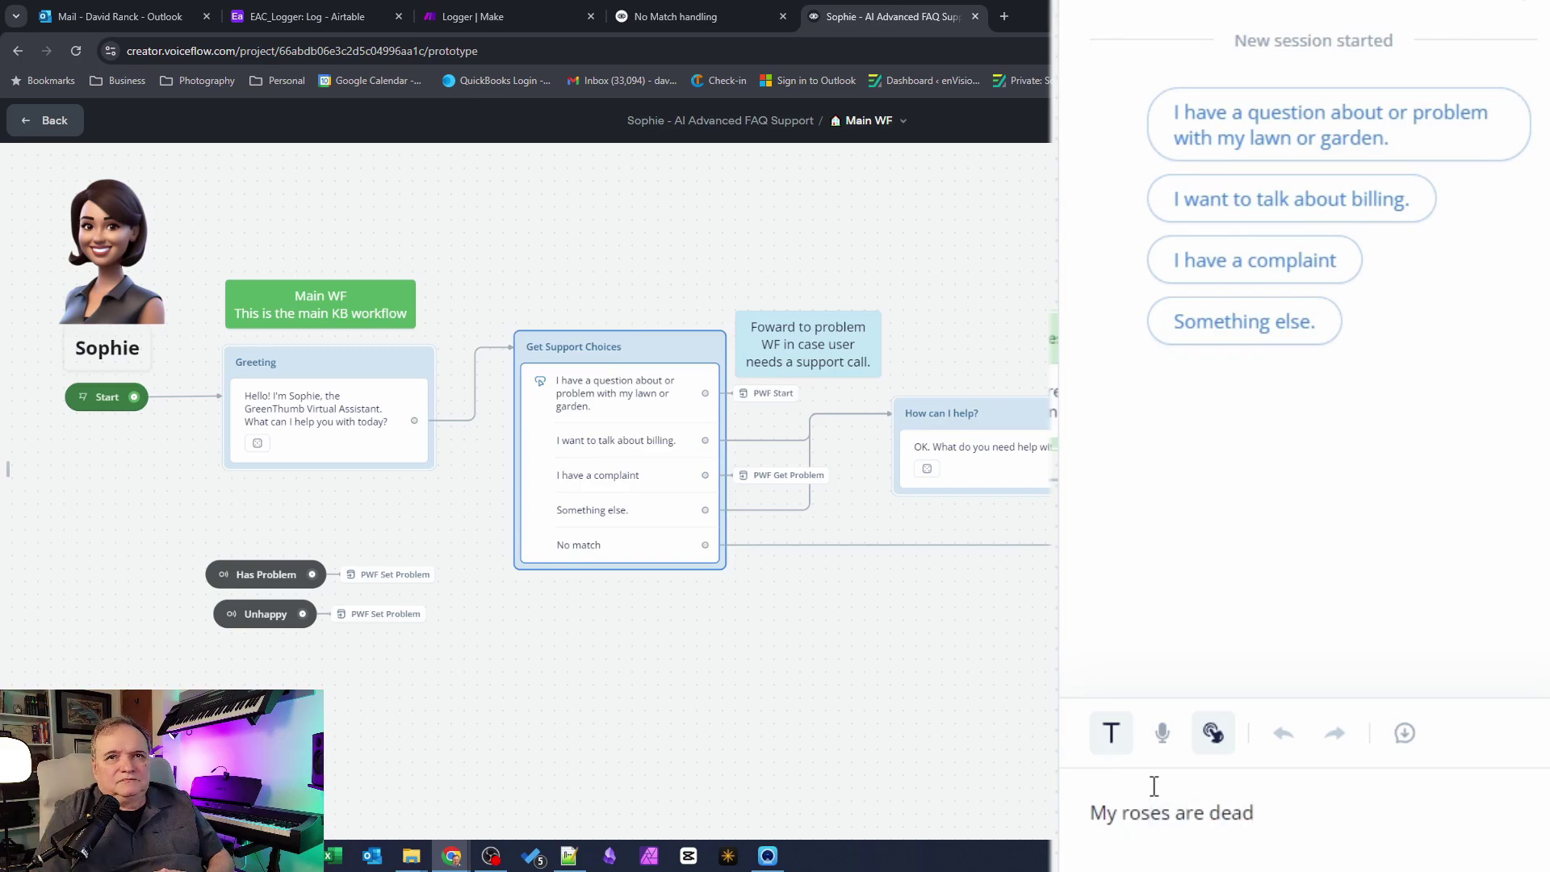
key(Return)
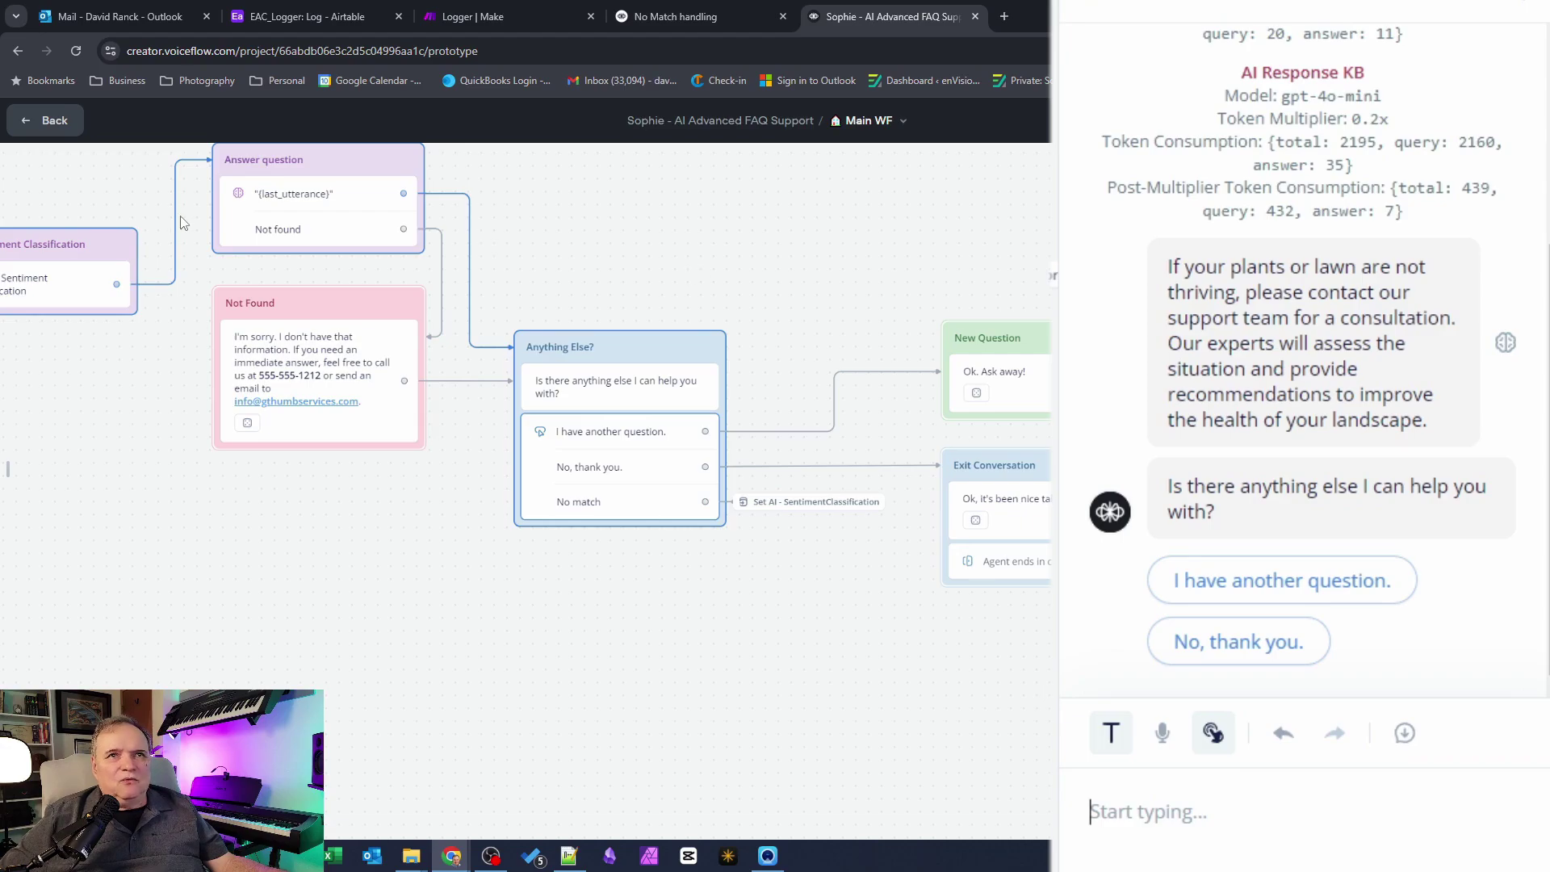
click(20, 123)
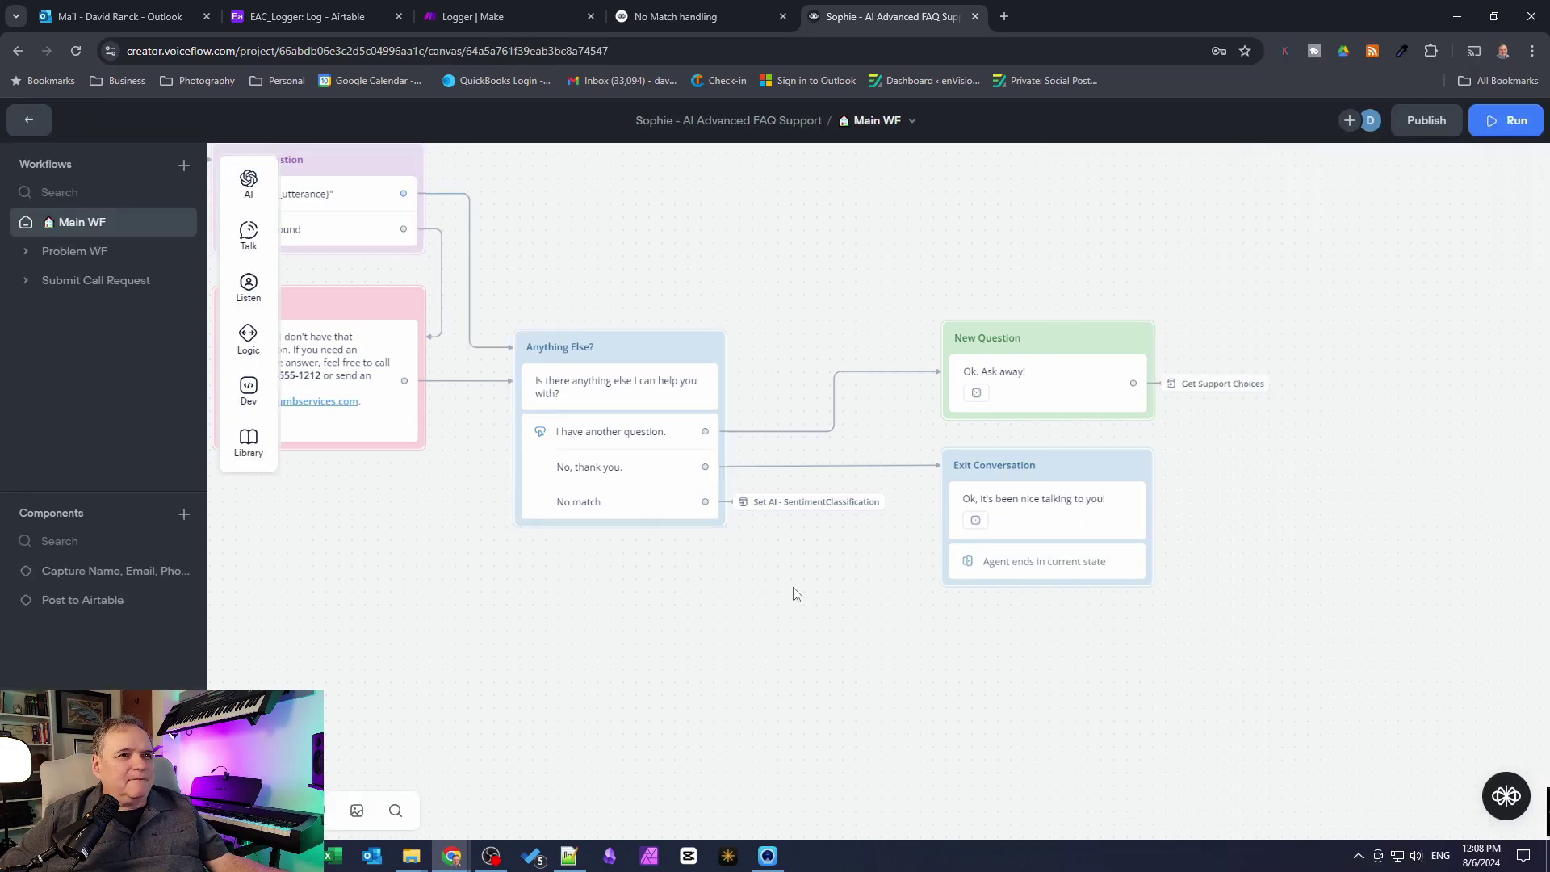
Read the matching hierarchy in the No Match handling documentation and return to the Sophie project
scroll(796, 594, left, 15)
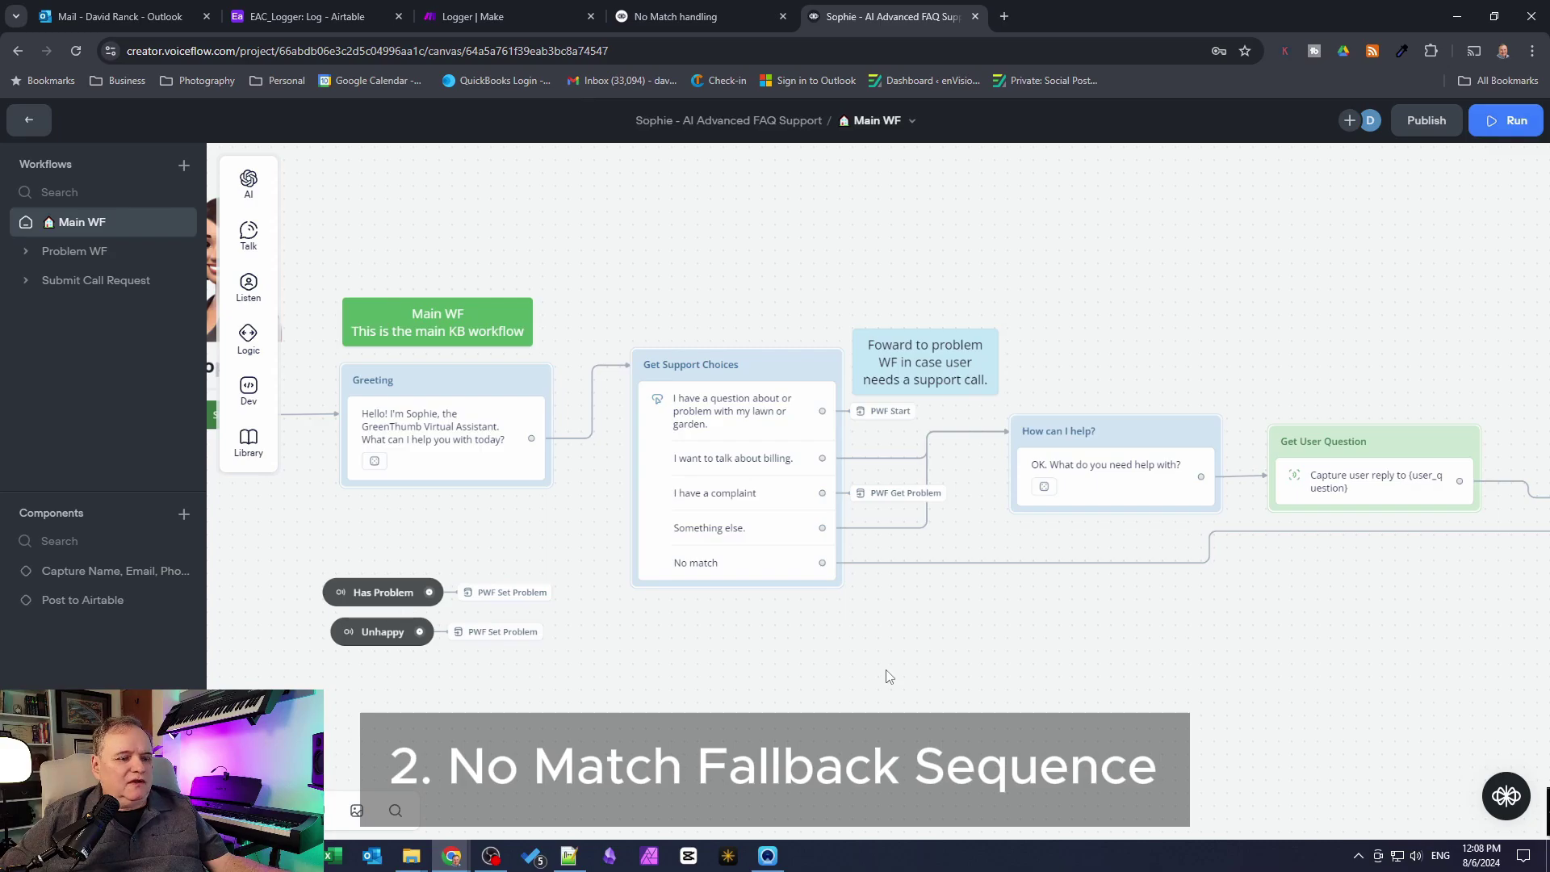
click(683, 18)
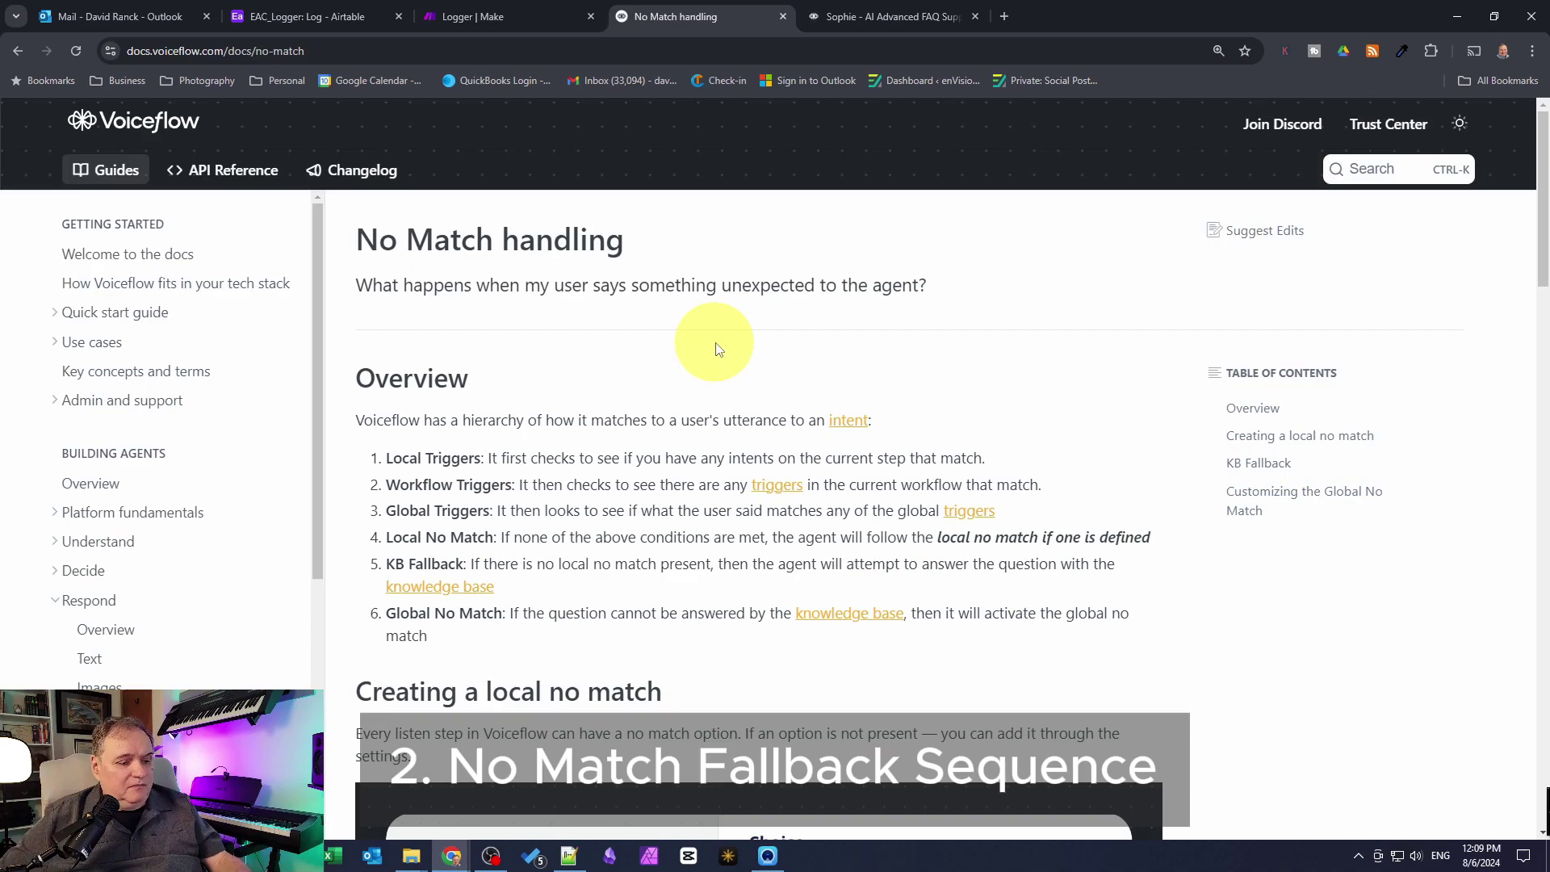
click(846, 17)
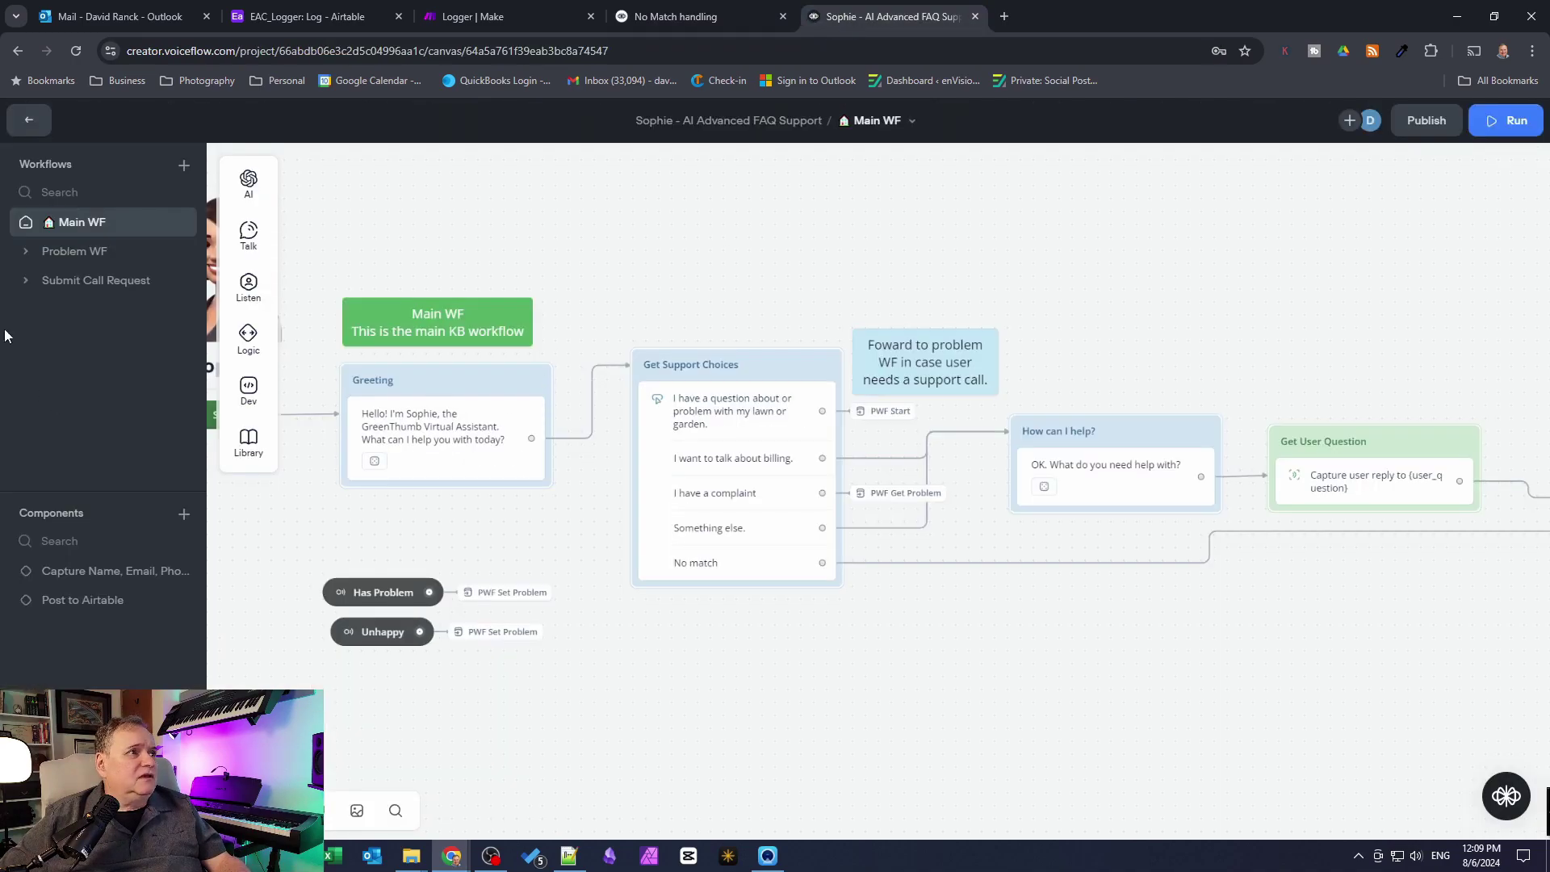
Open the Global No Match response in the agent's general settings and compare its Static and Generative options
click(37, 118)
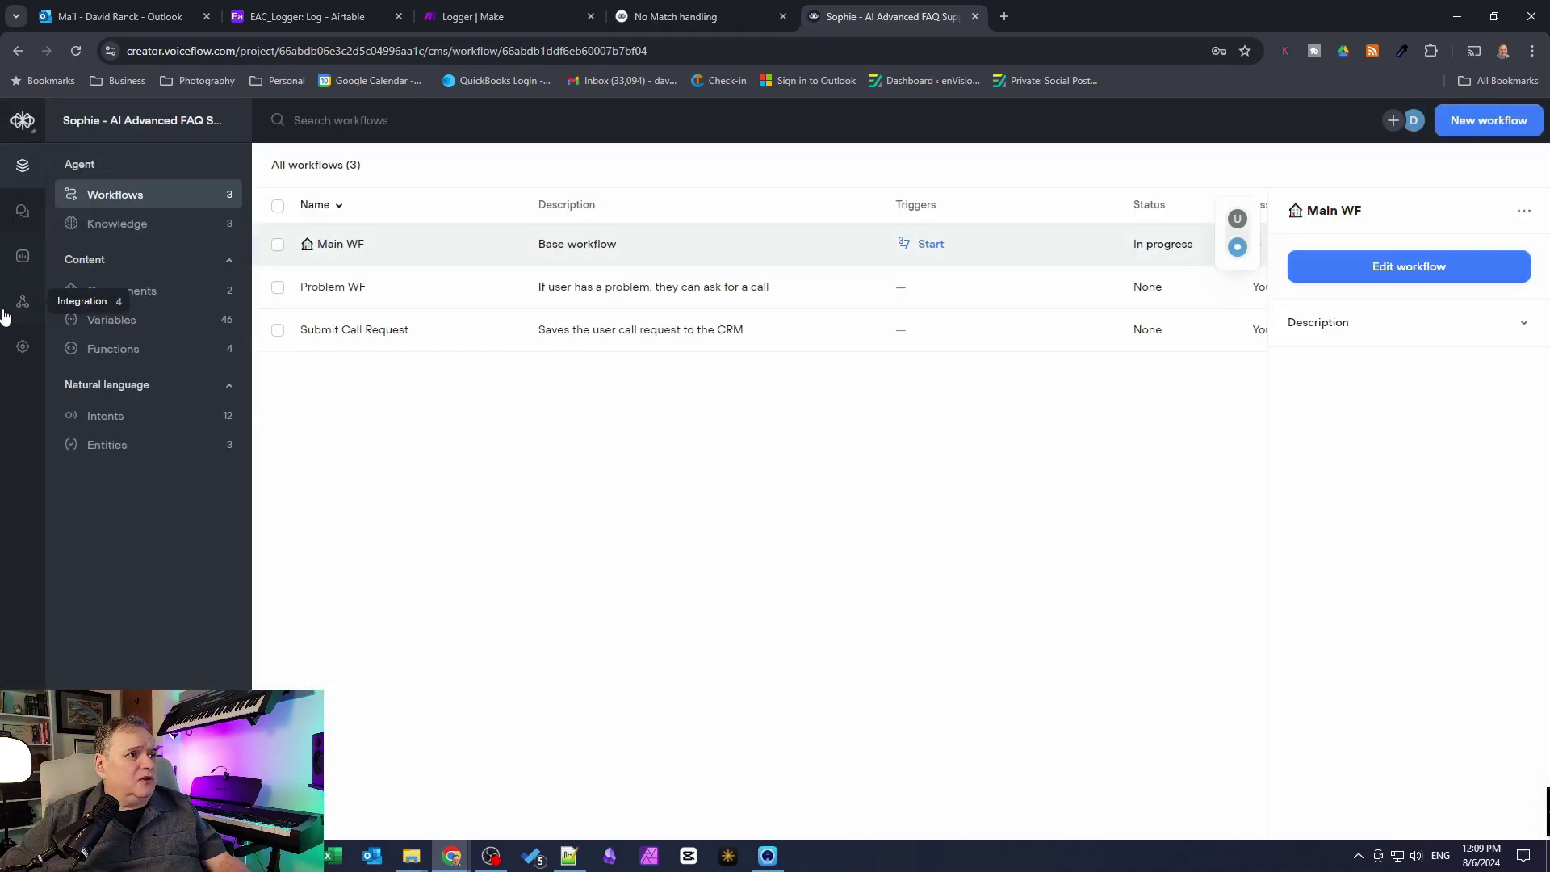
click(27, 355)
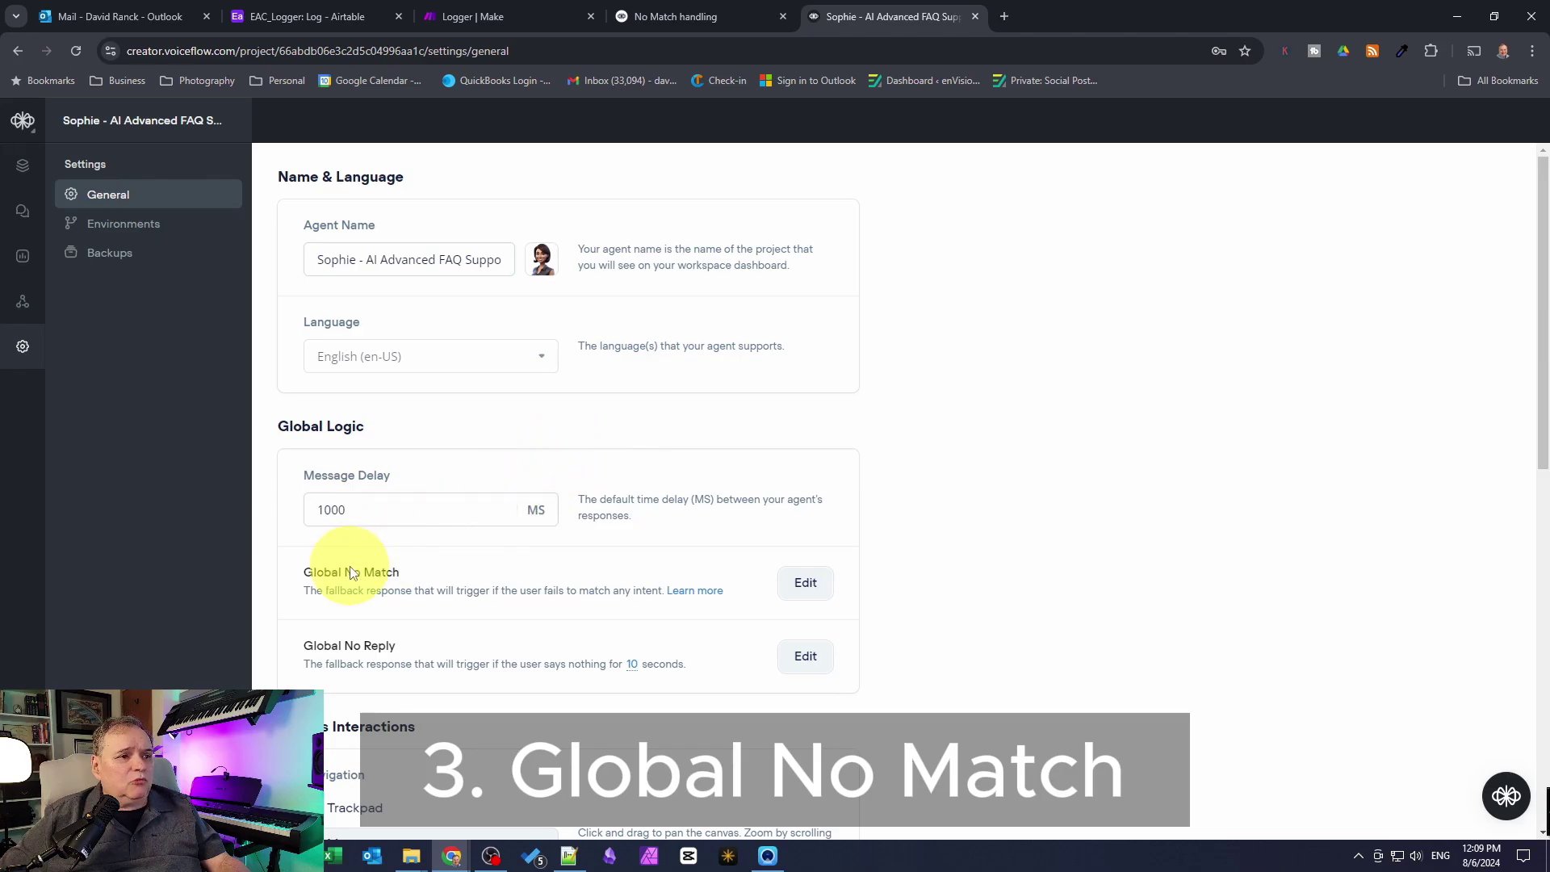
click(804, 578)
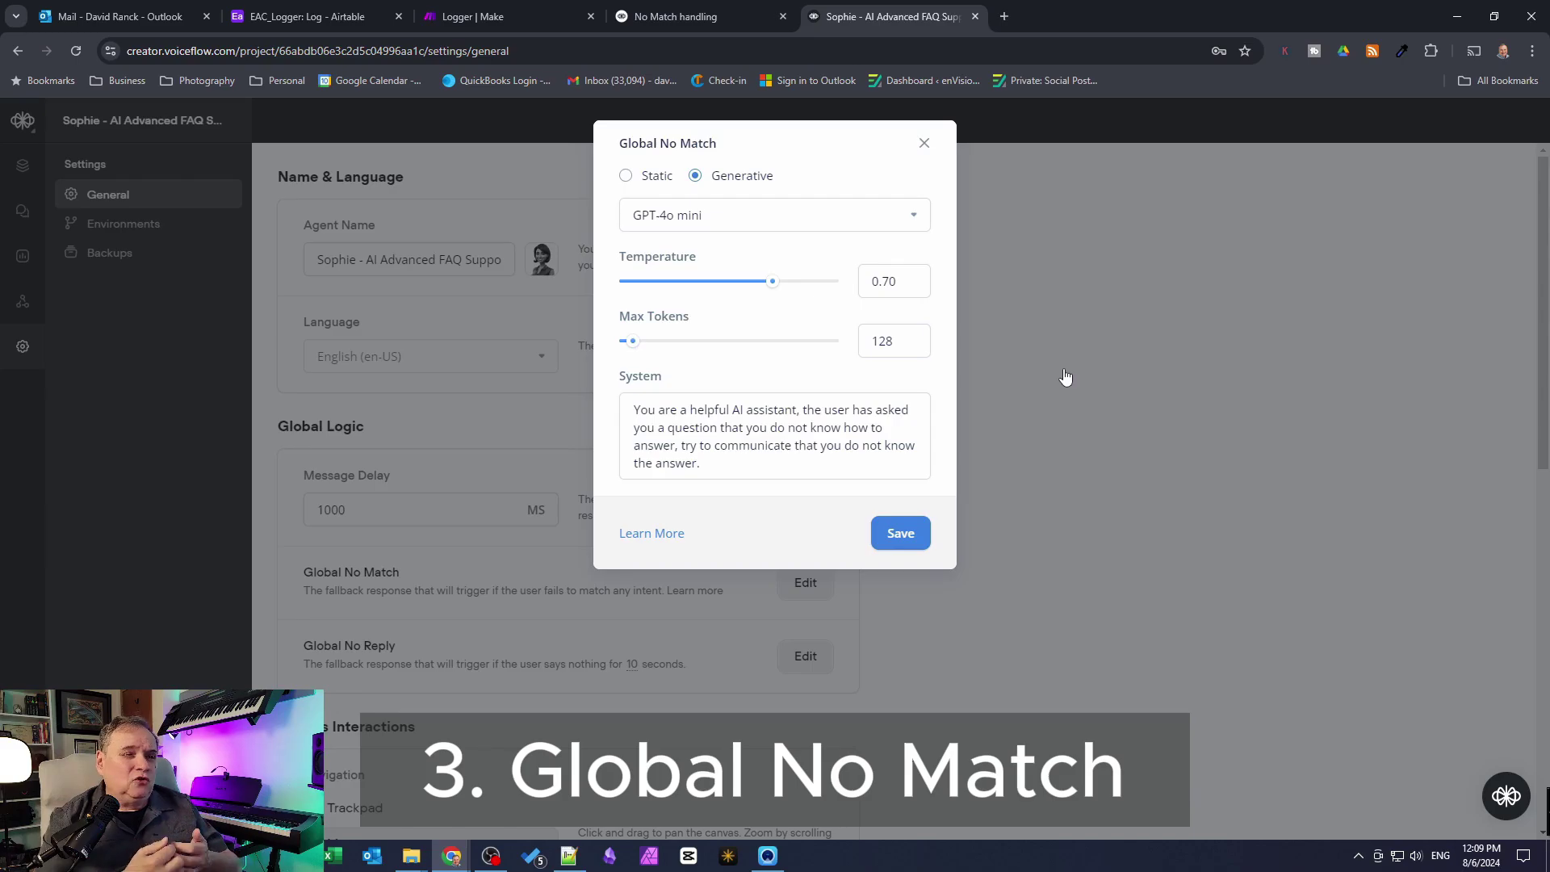
click(626, 176)
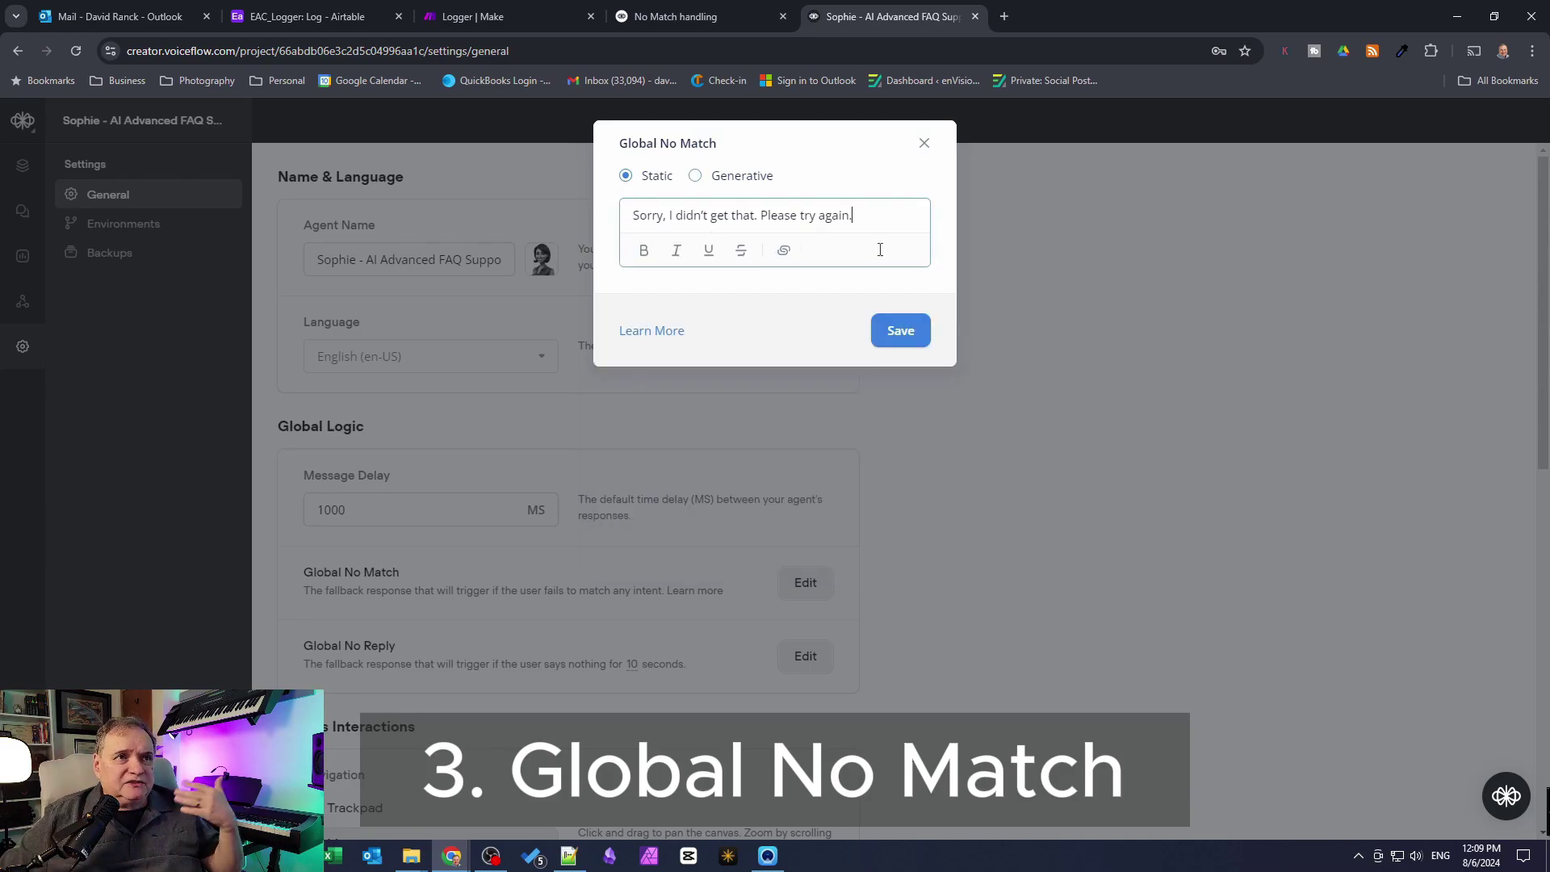
click(739, 176)
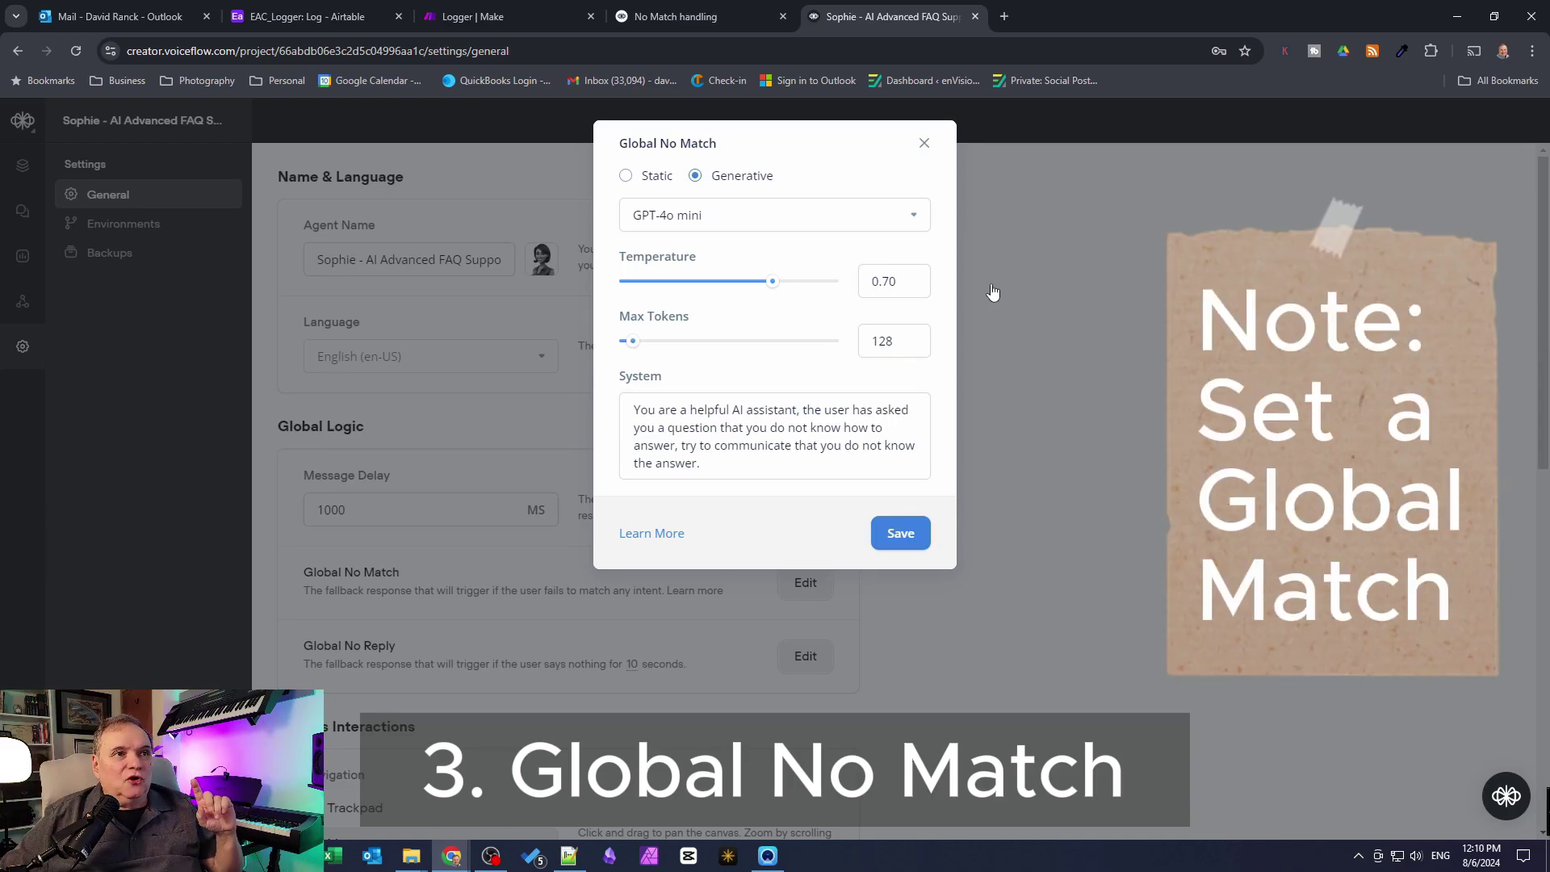
Review the AI models offered for the generative Global No Match response and close its settings without saving
click(917, 218)
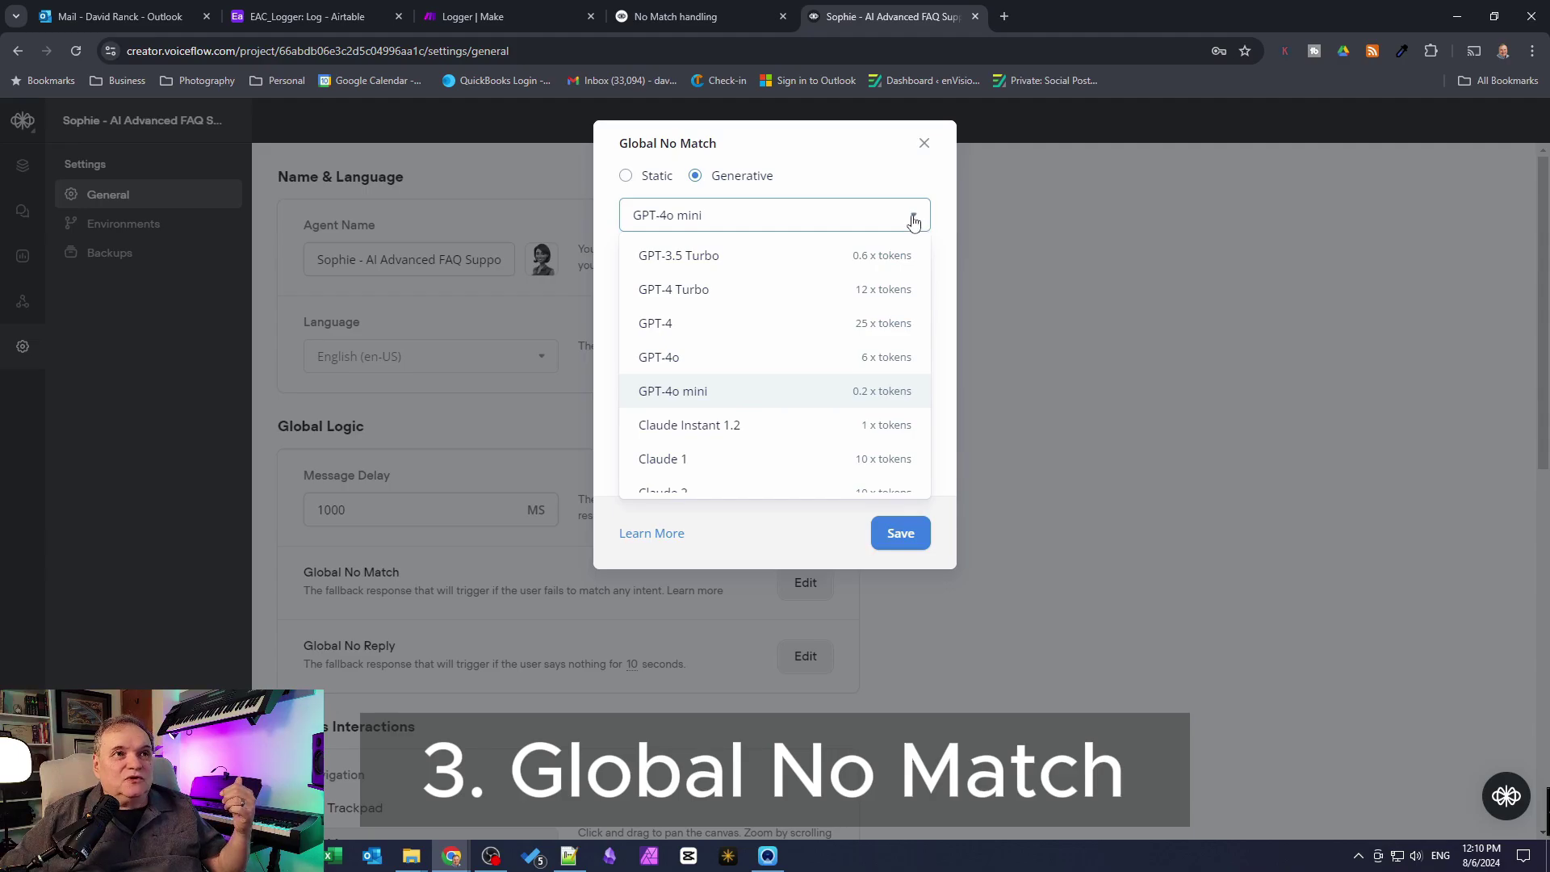
click(827, 152)
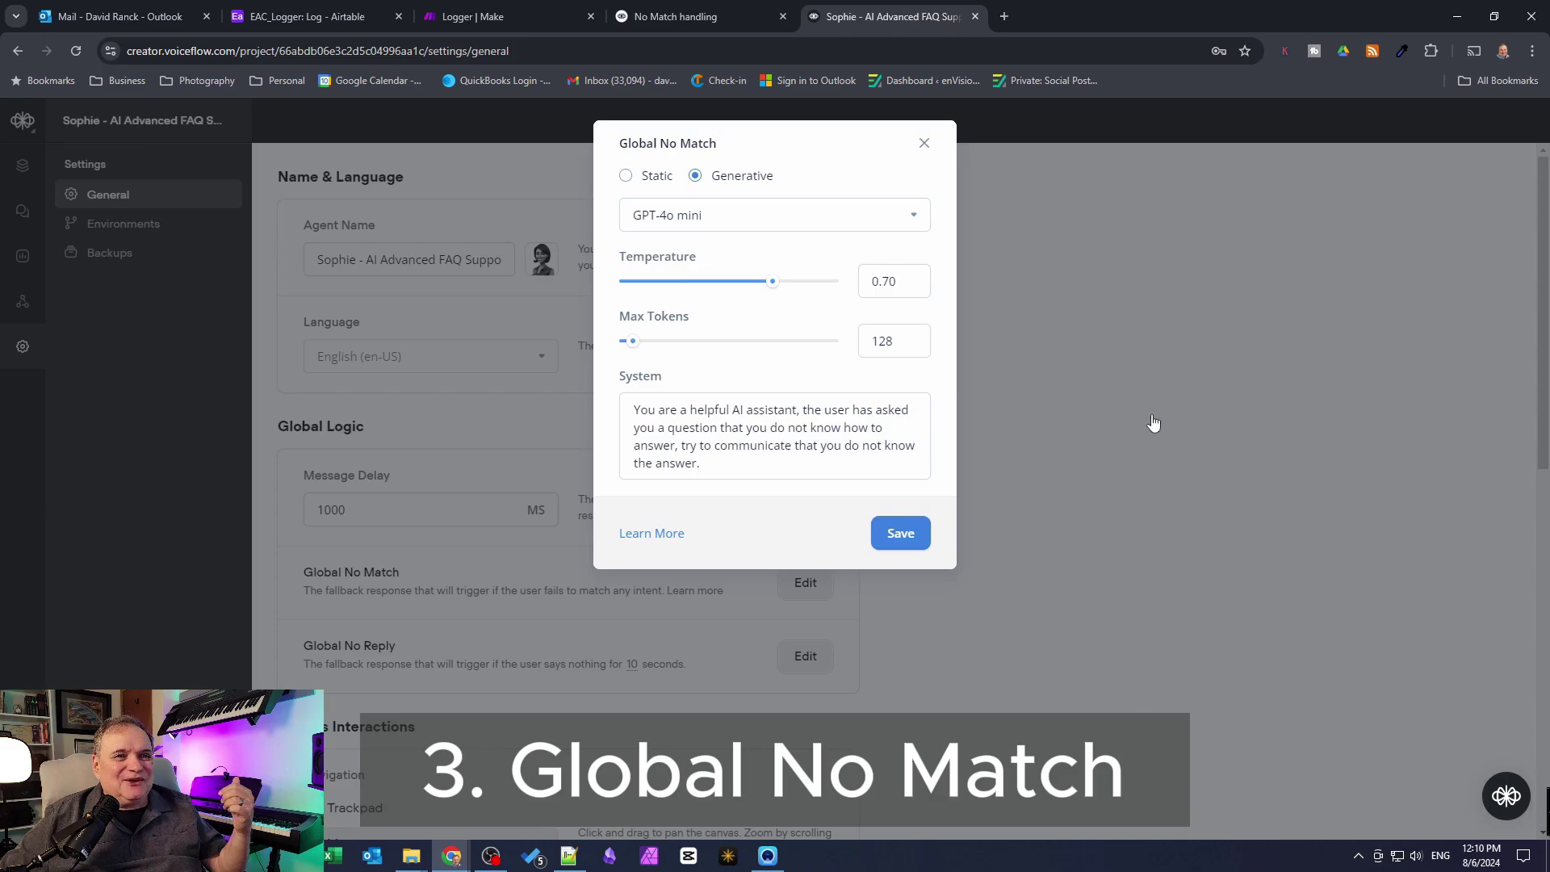
click(924, 144)
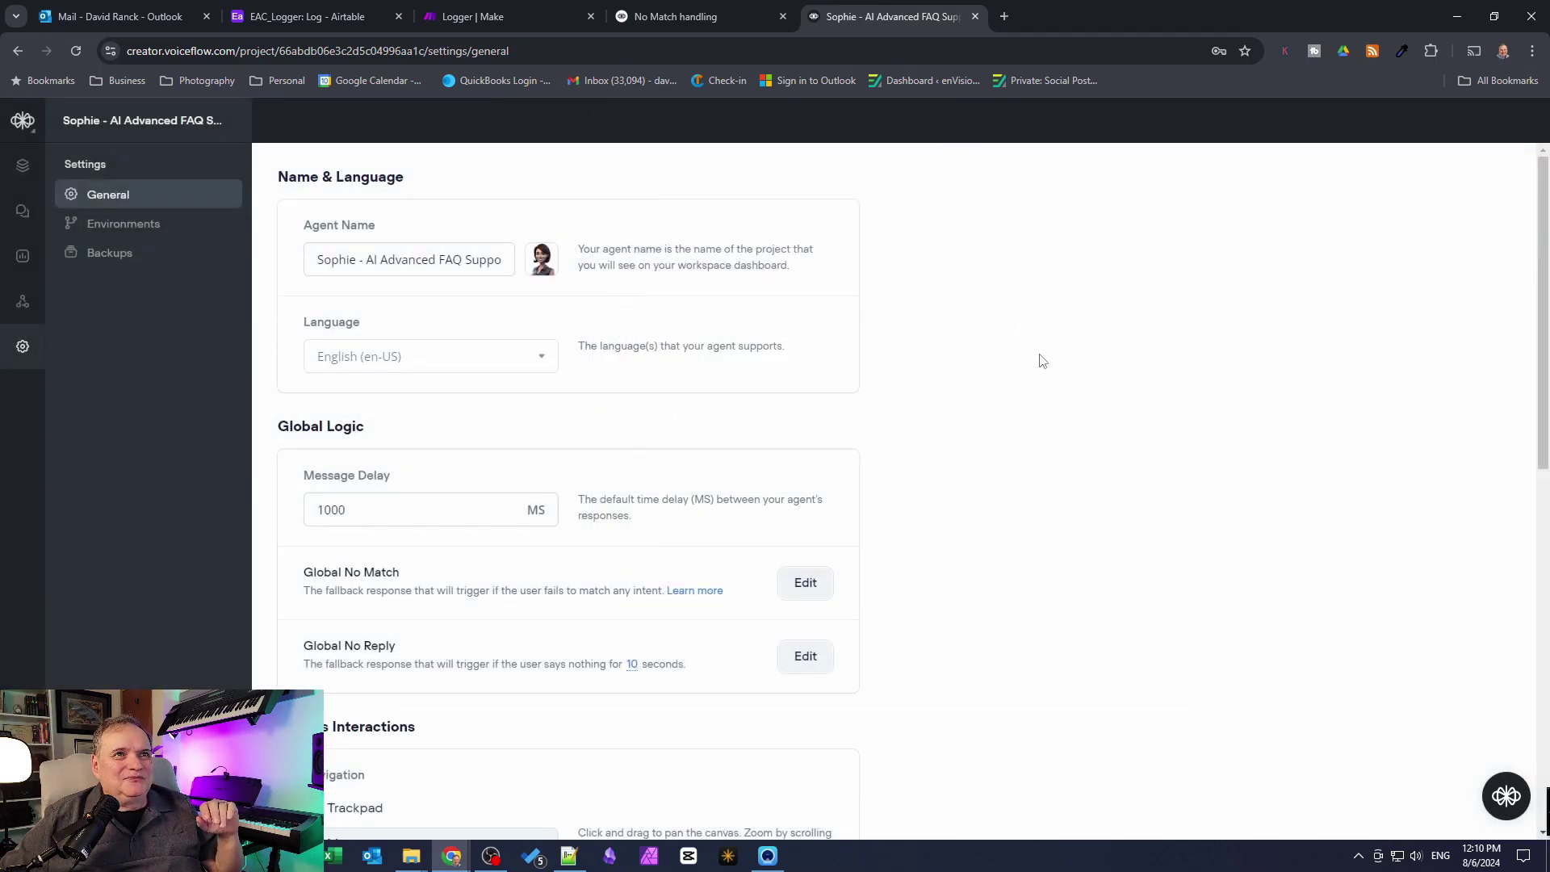
Open the Problem WF workflow and examine the No match reprompts, path and action of the PWF Q Answered? buttons
click(17, 172)
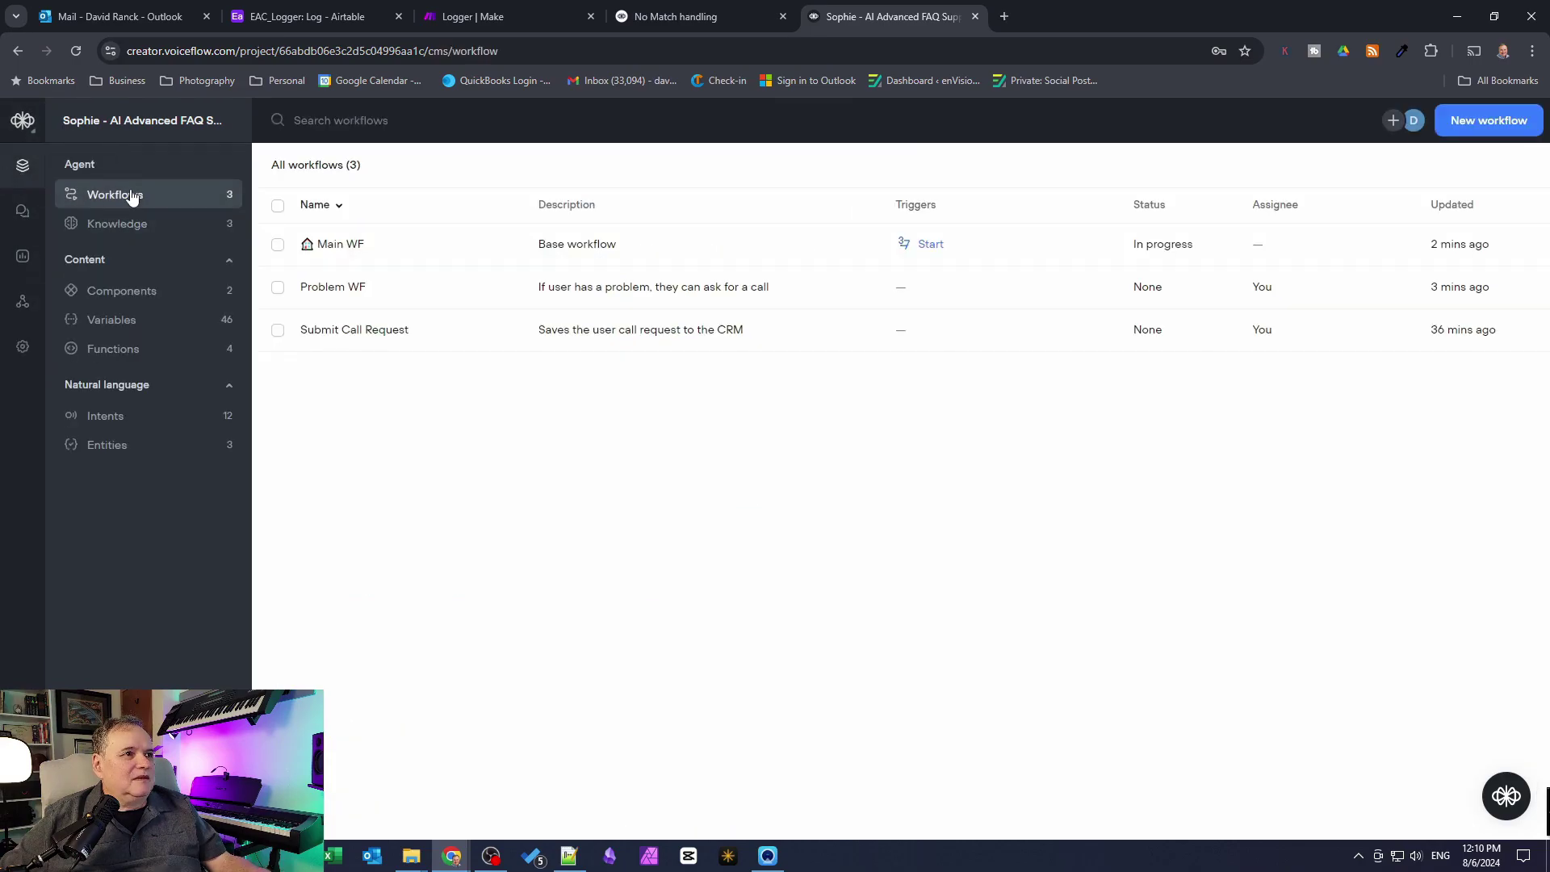
click(353, 290)
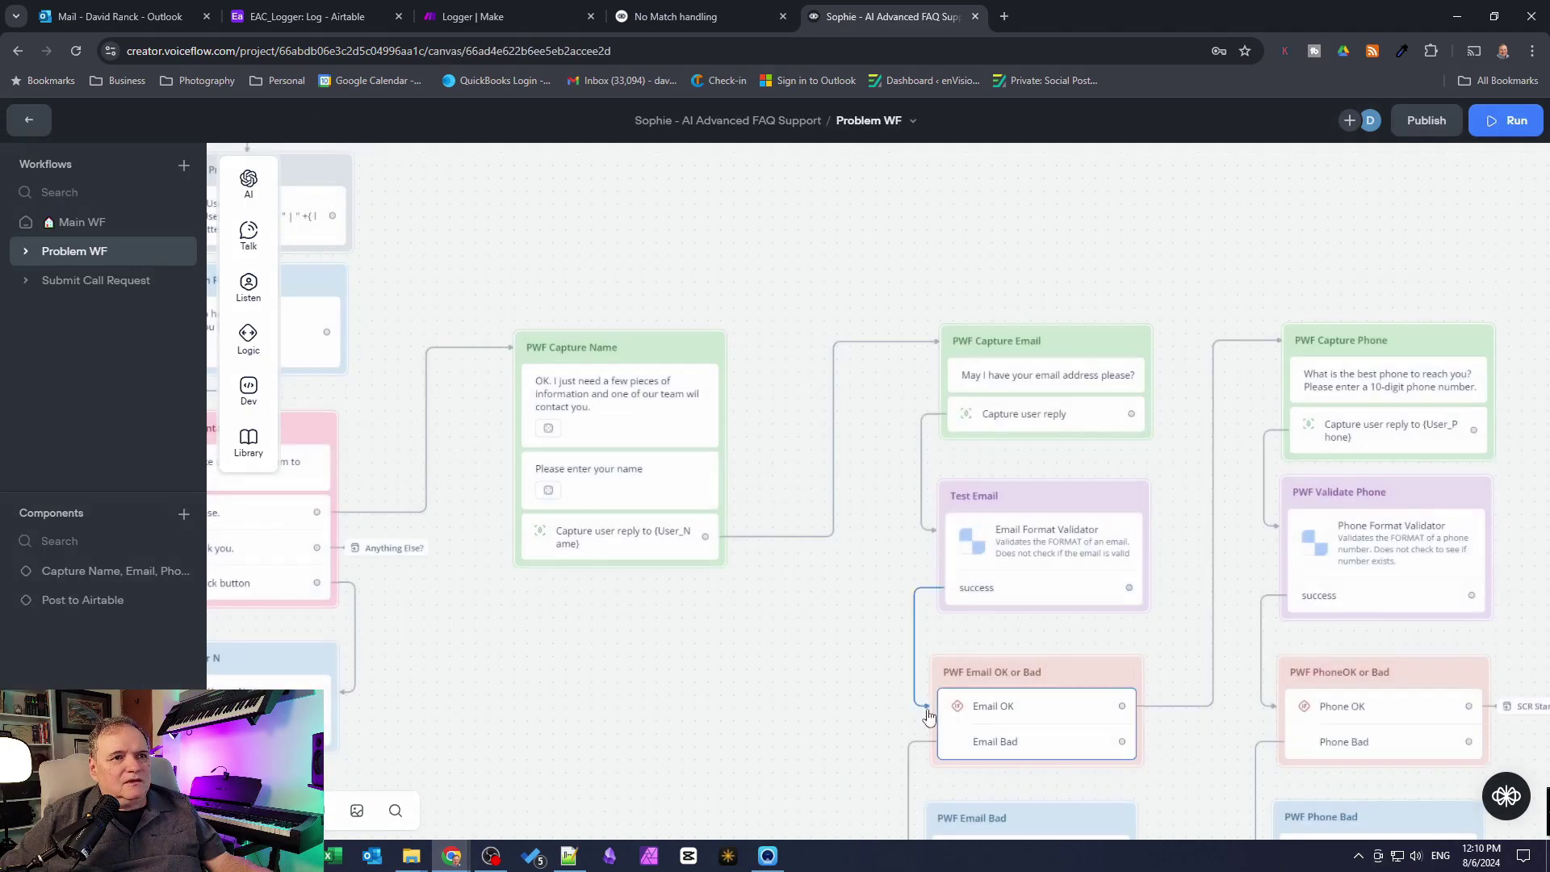
drag(546, 640, 1152, 619)
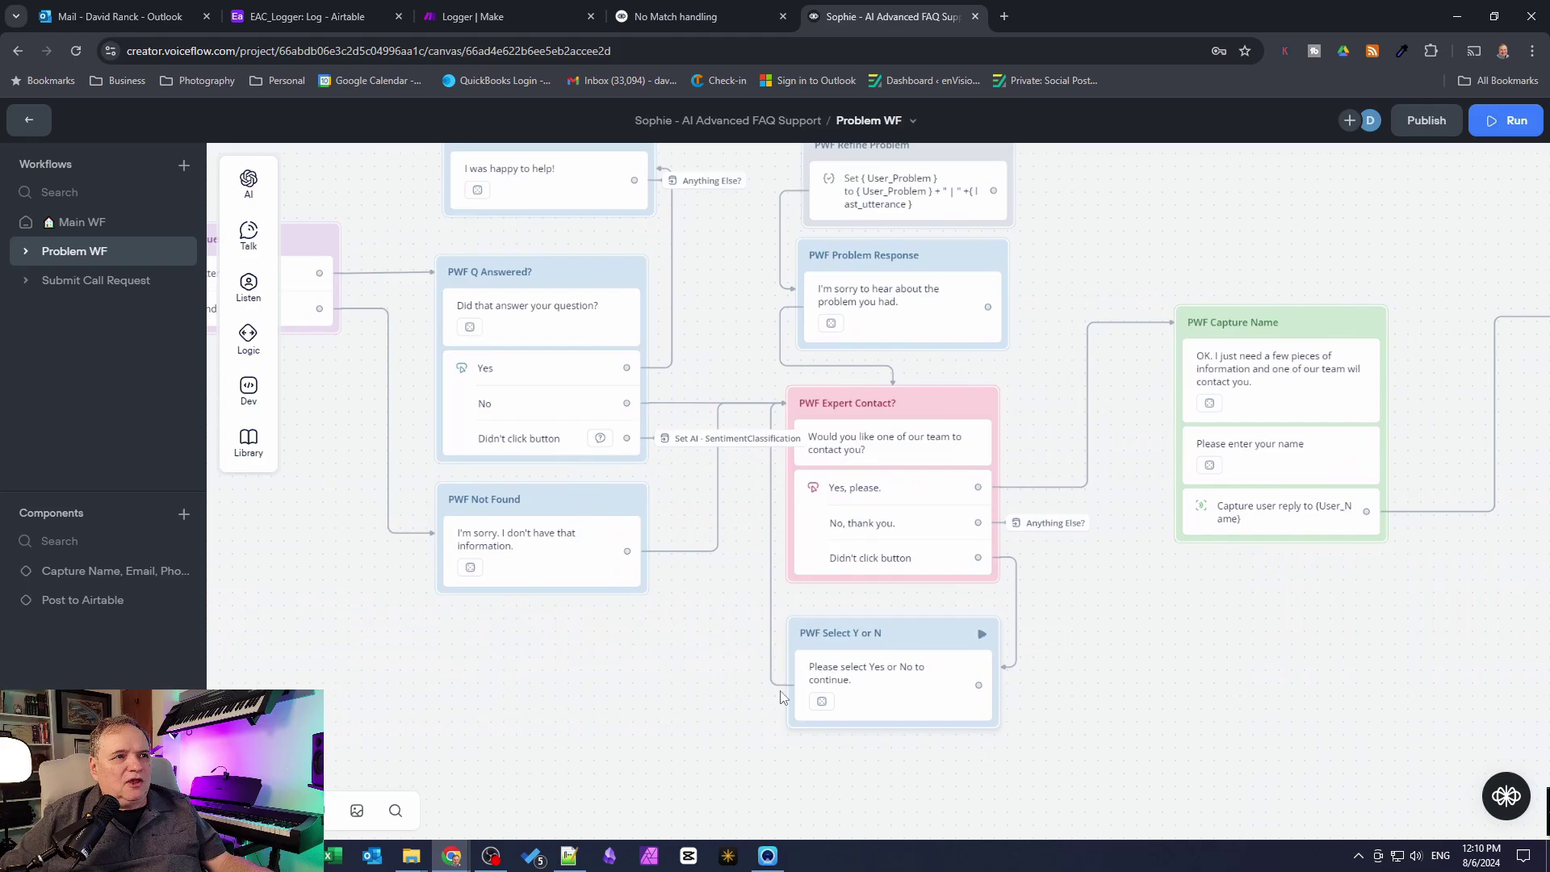
drag(709, 692, 720, 755)
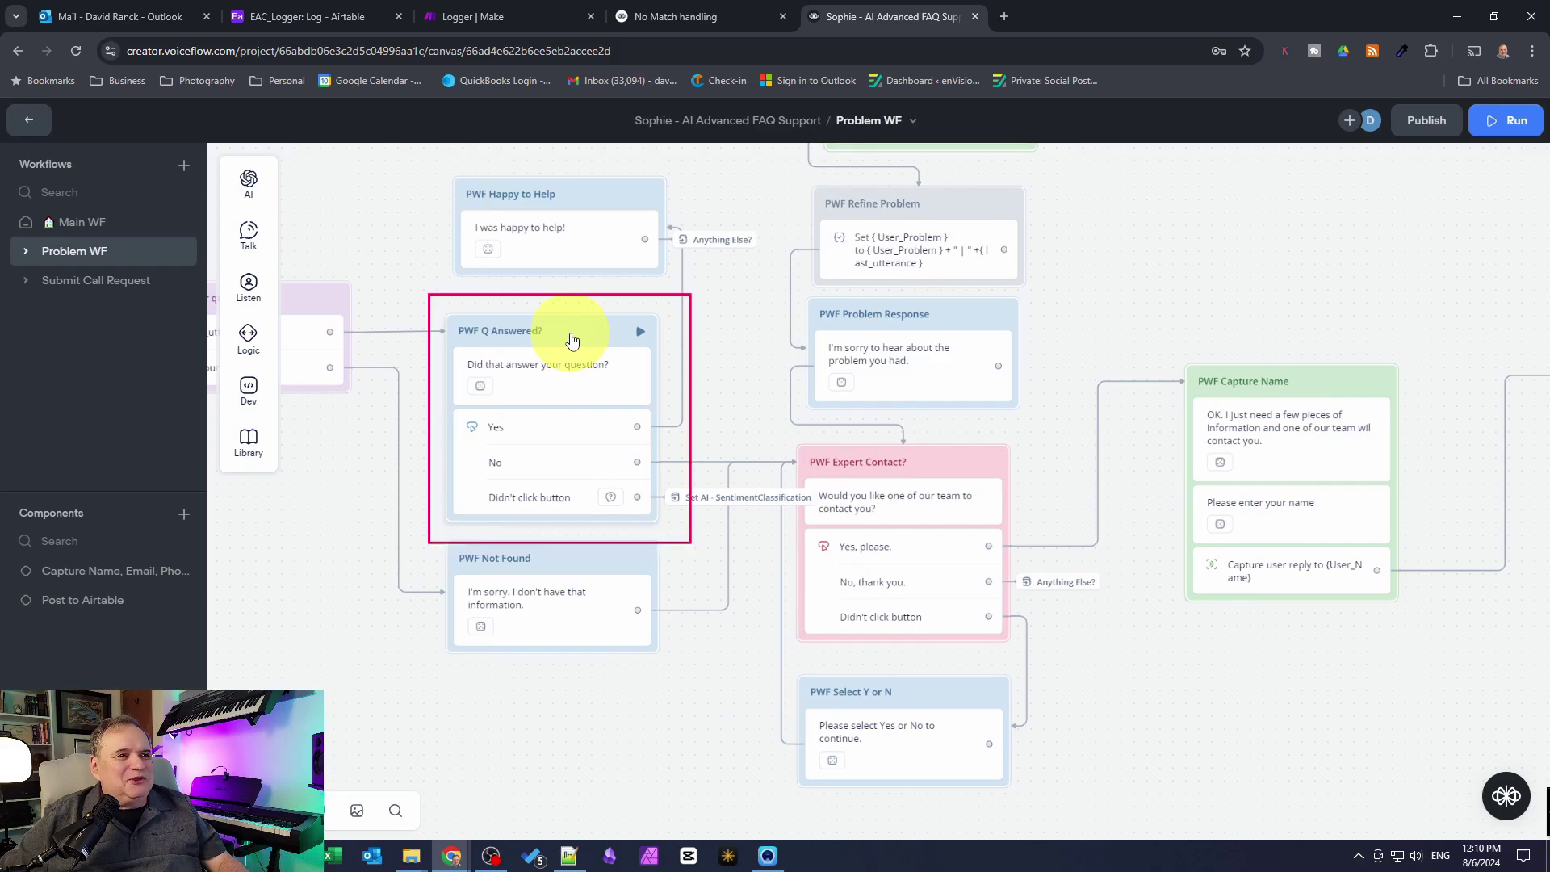
click(542, 500)
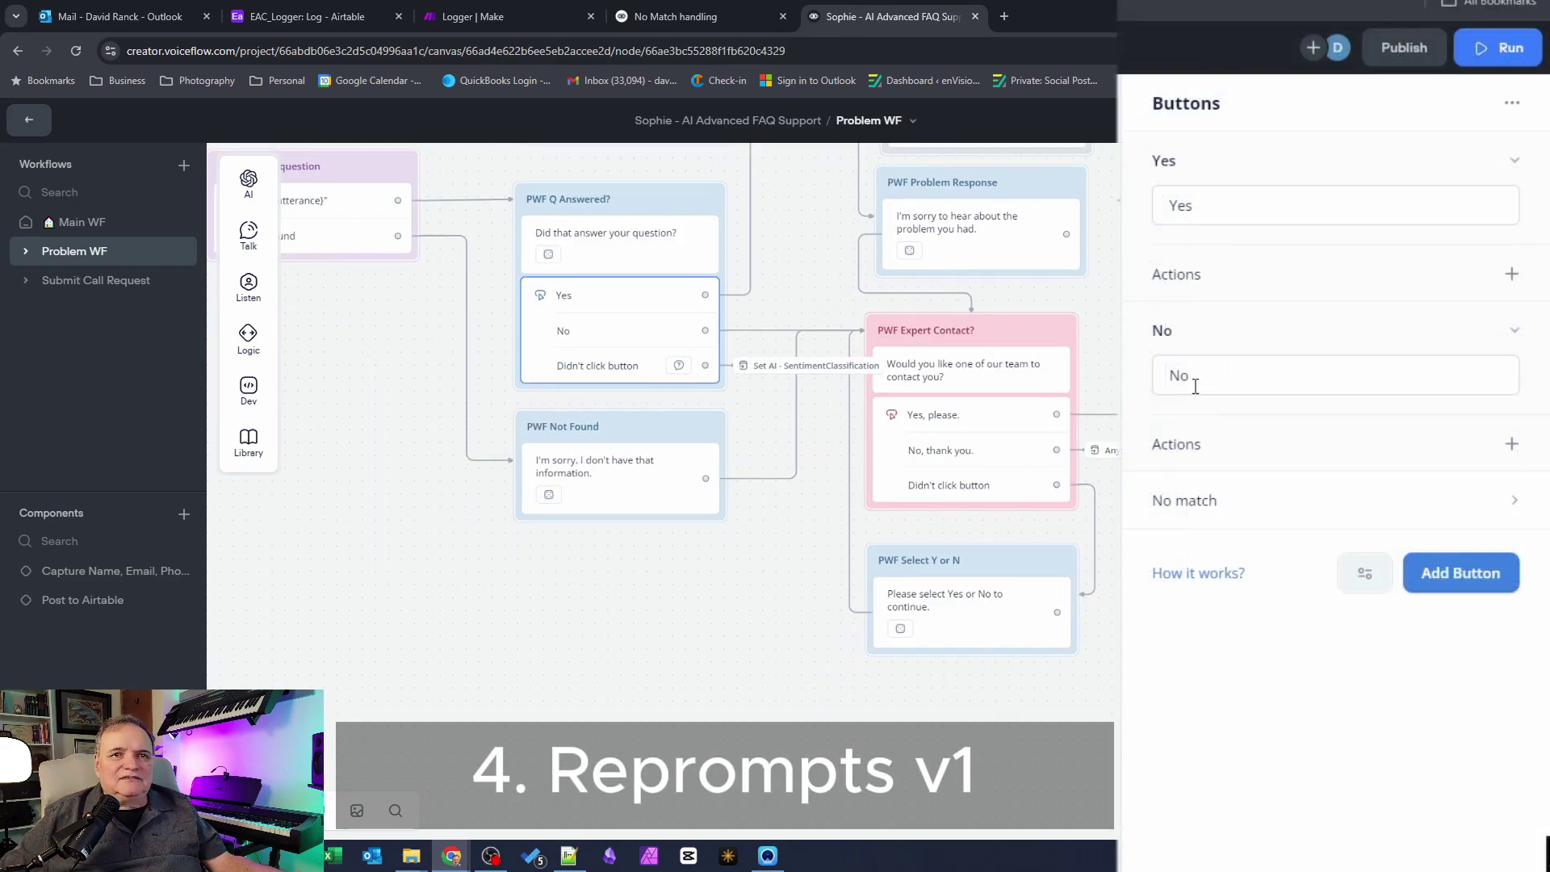
click(1239, 502)
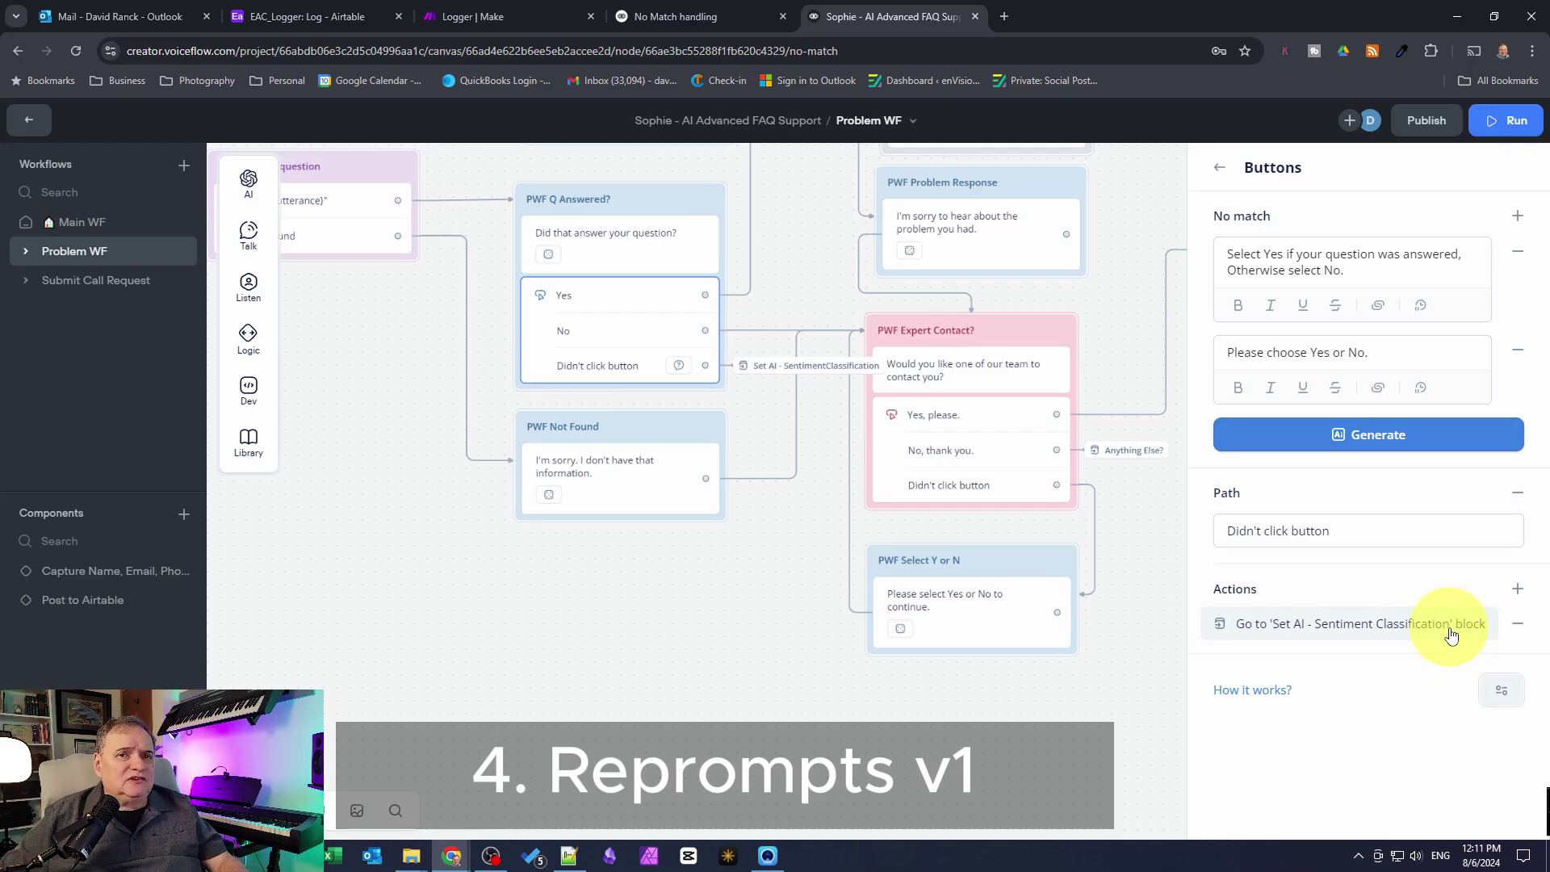
click(1450, 635)
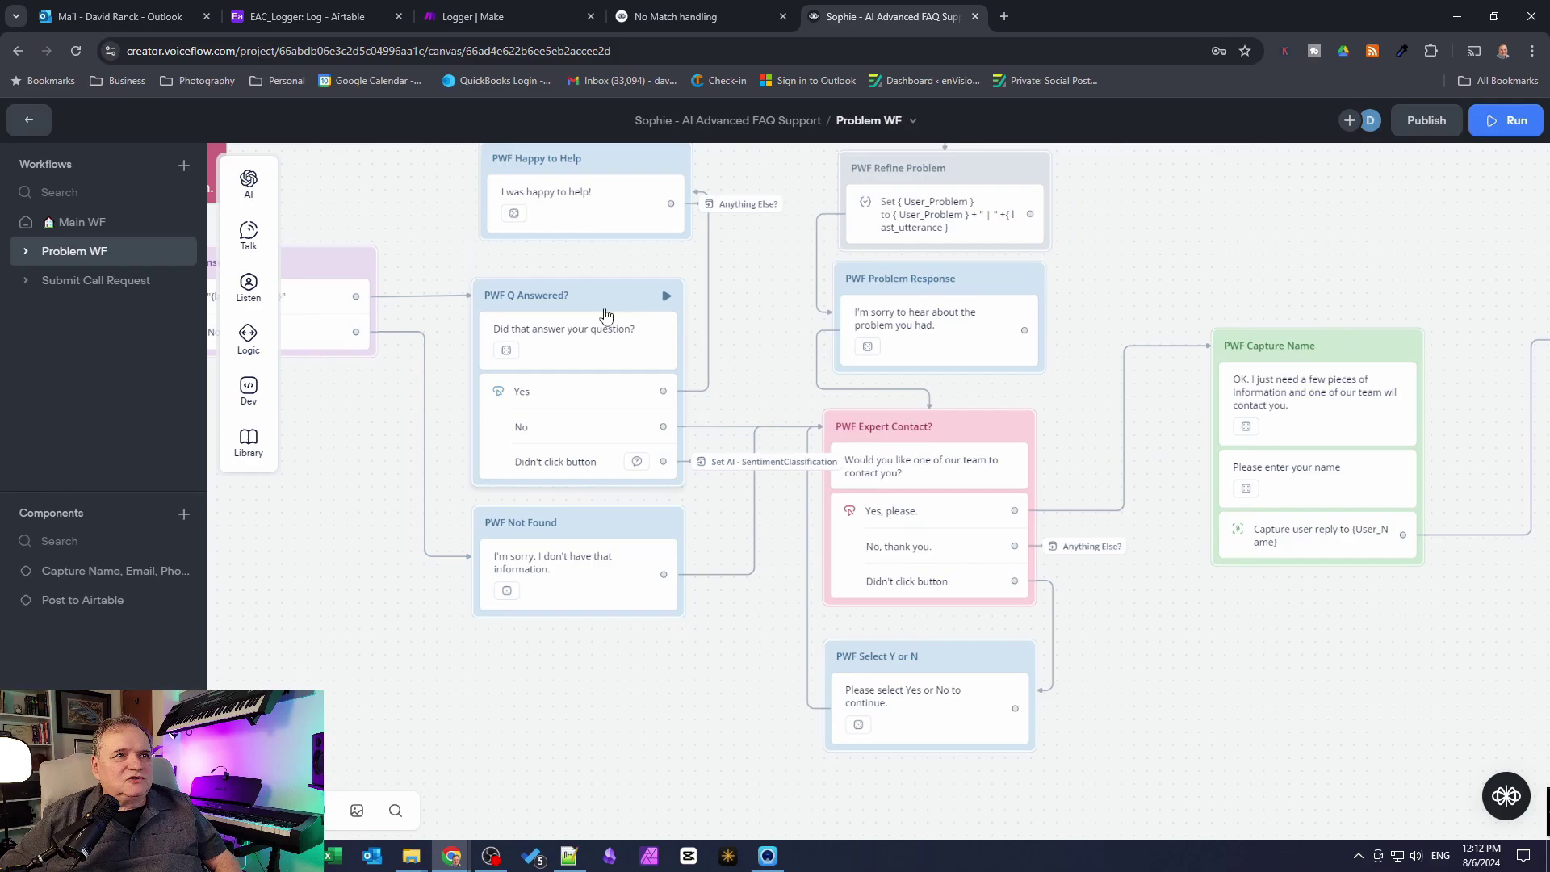
Test the reprompts from the PWF Q Answered? block with the nonsense replies "aasdasd", "asdasd" and "asdasdasdasdas", and exit the test
click(667, 297)
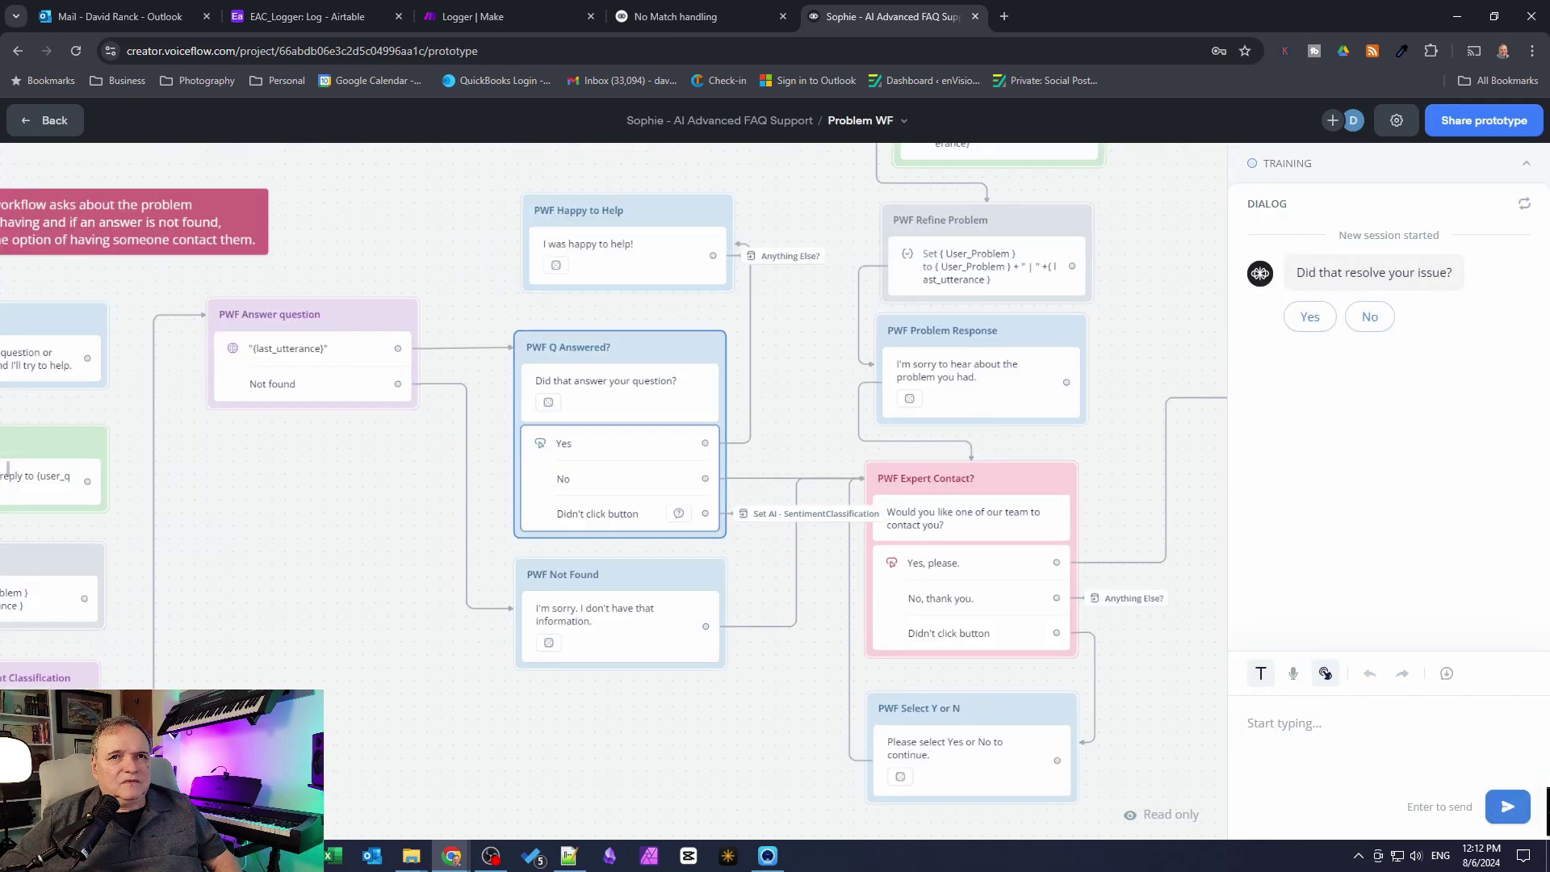
click(1332, 729)
text(aasdasd)
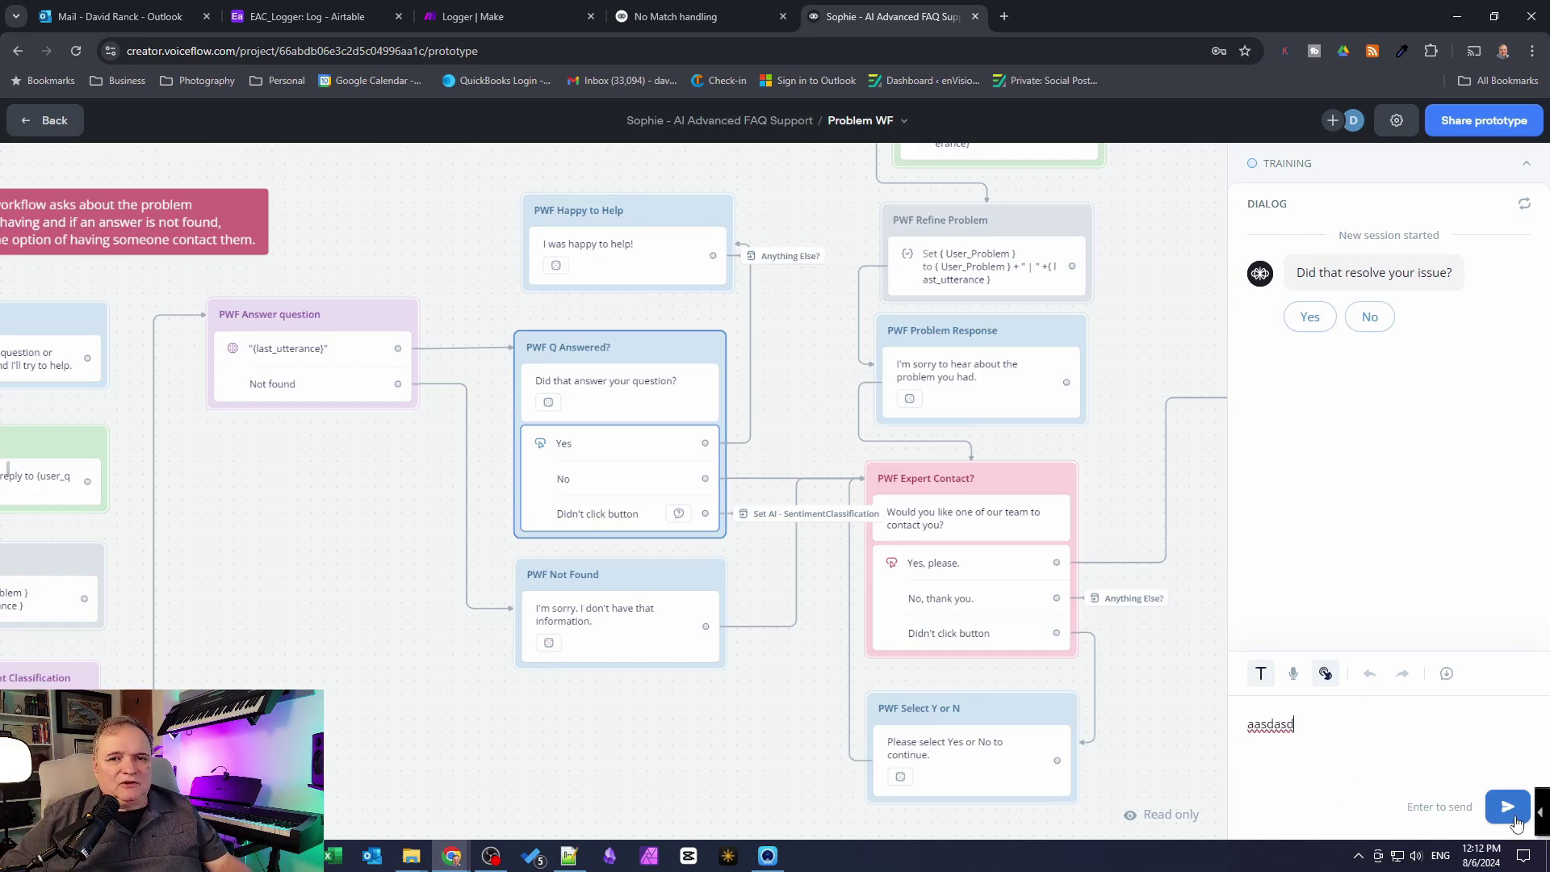
click(1506, 807)
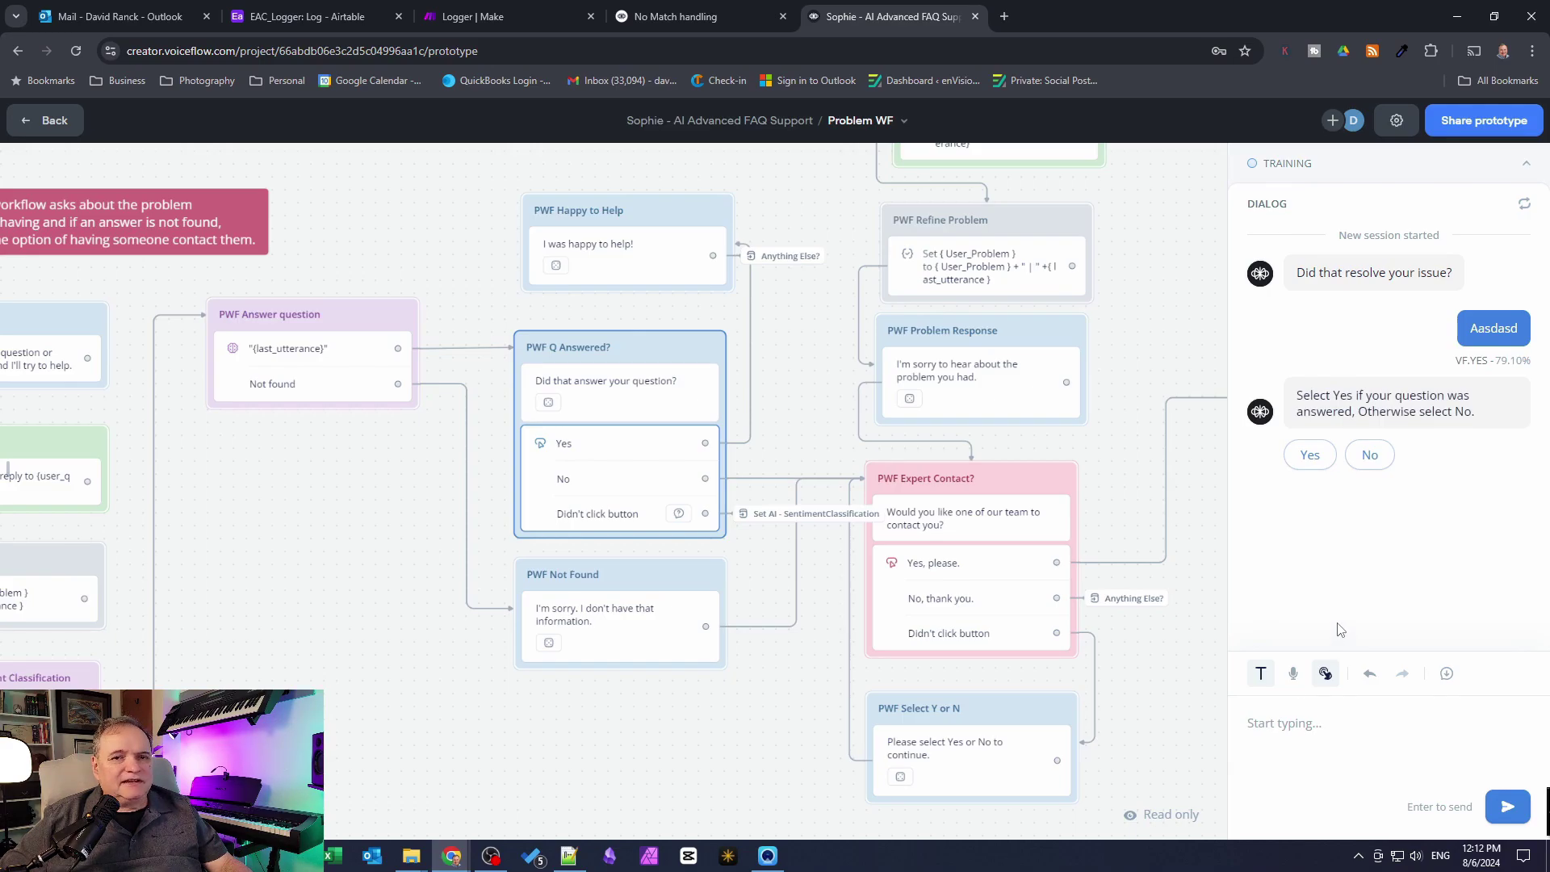
text(asdasd)
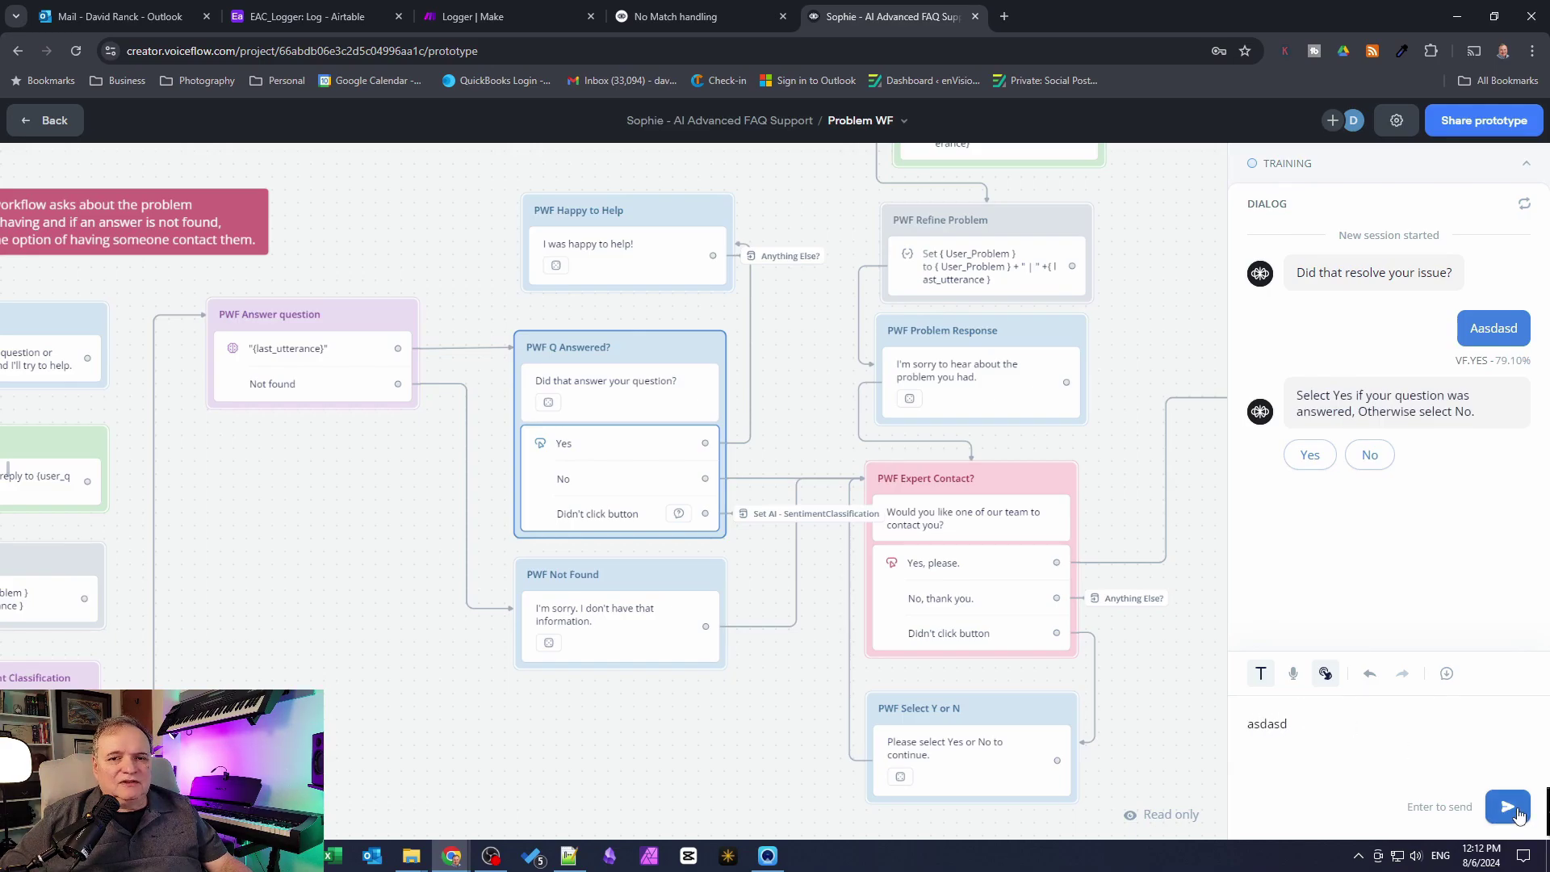
key(Return)
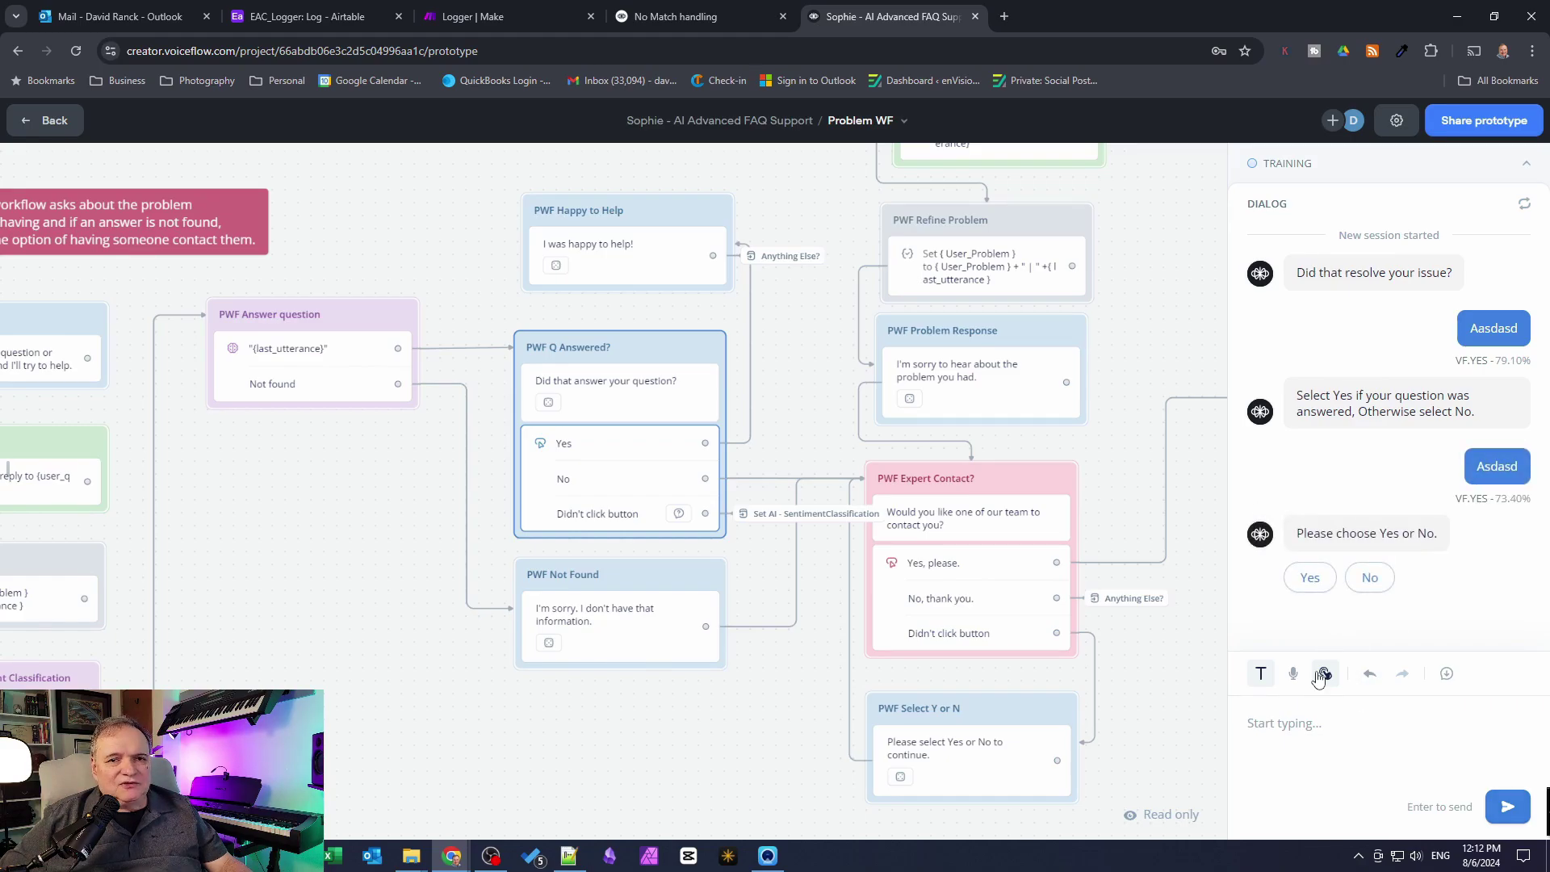
text(asdasdasdasdas)
click(1499, 801)
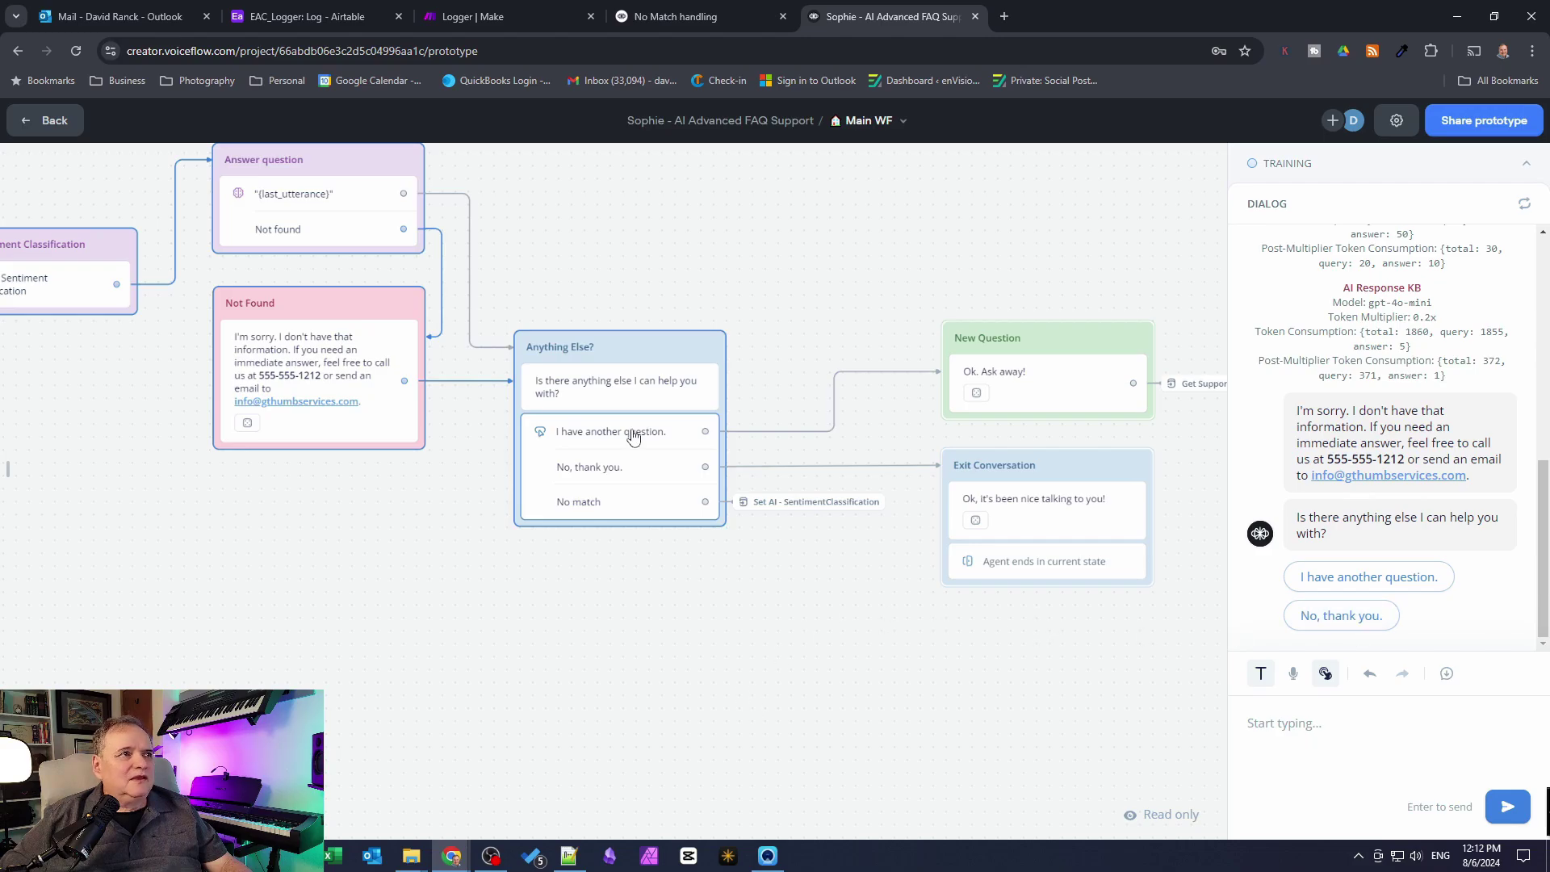
click(41, 124)
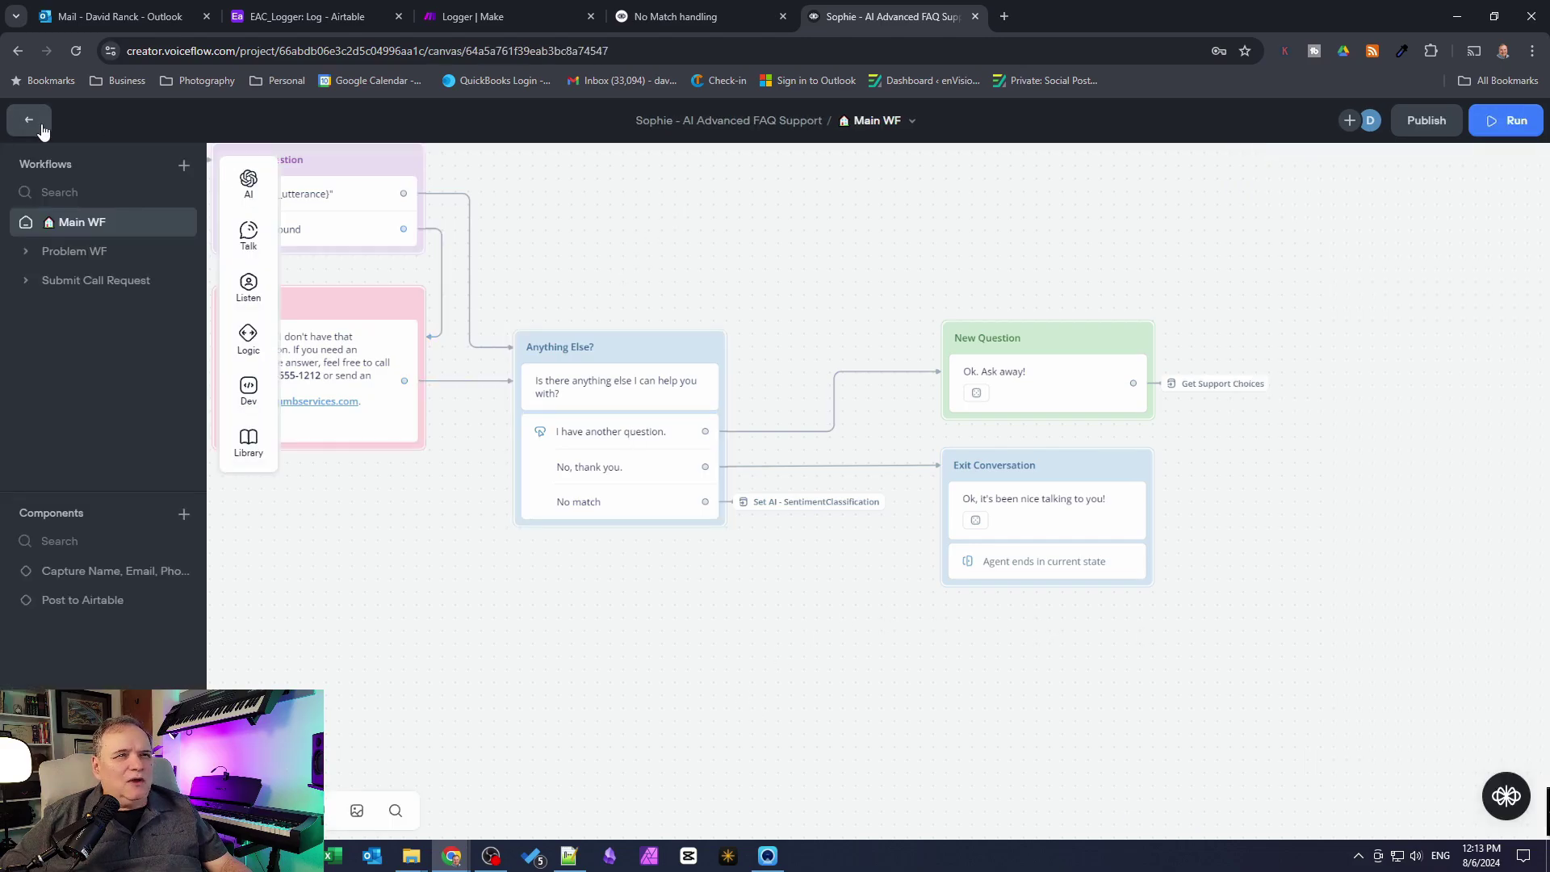
Add a Buttons block in the empty canvas area of the Problem WF workflow with the buttons Yes and No
click(69, 253)
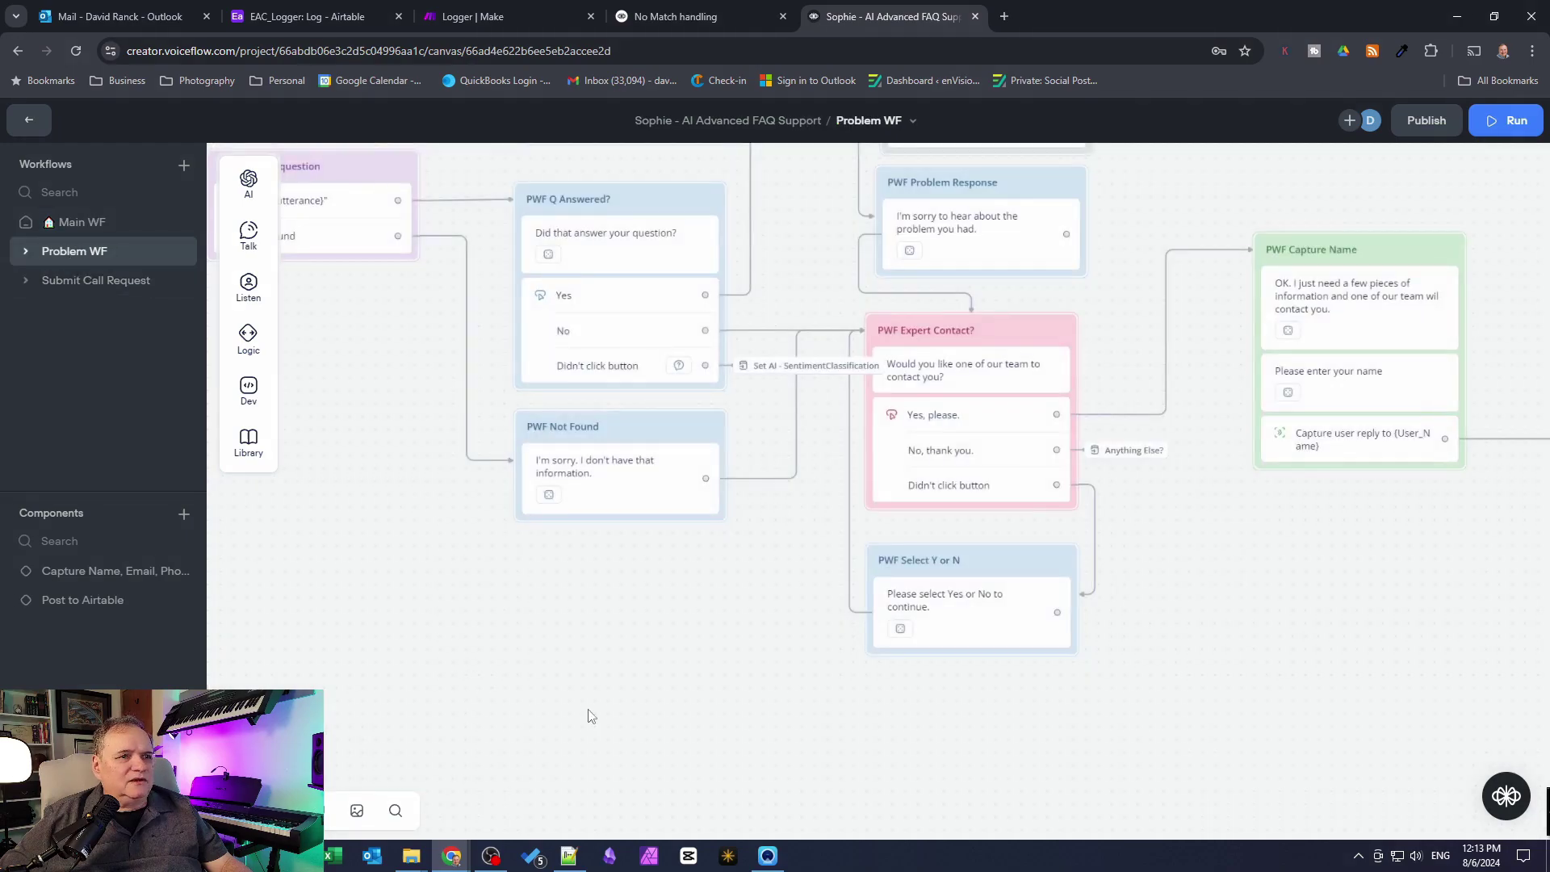
drag(589, 716, 124, 484)
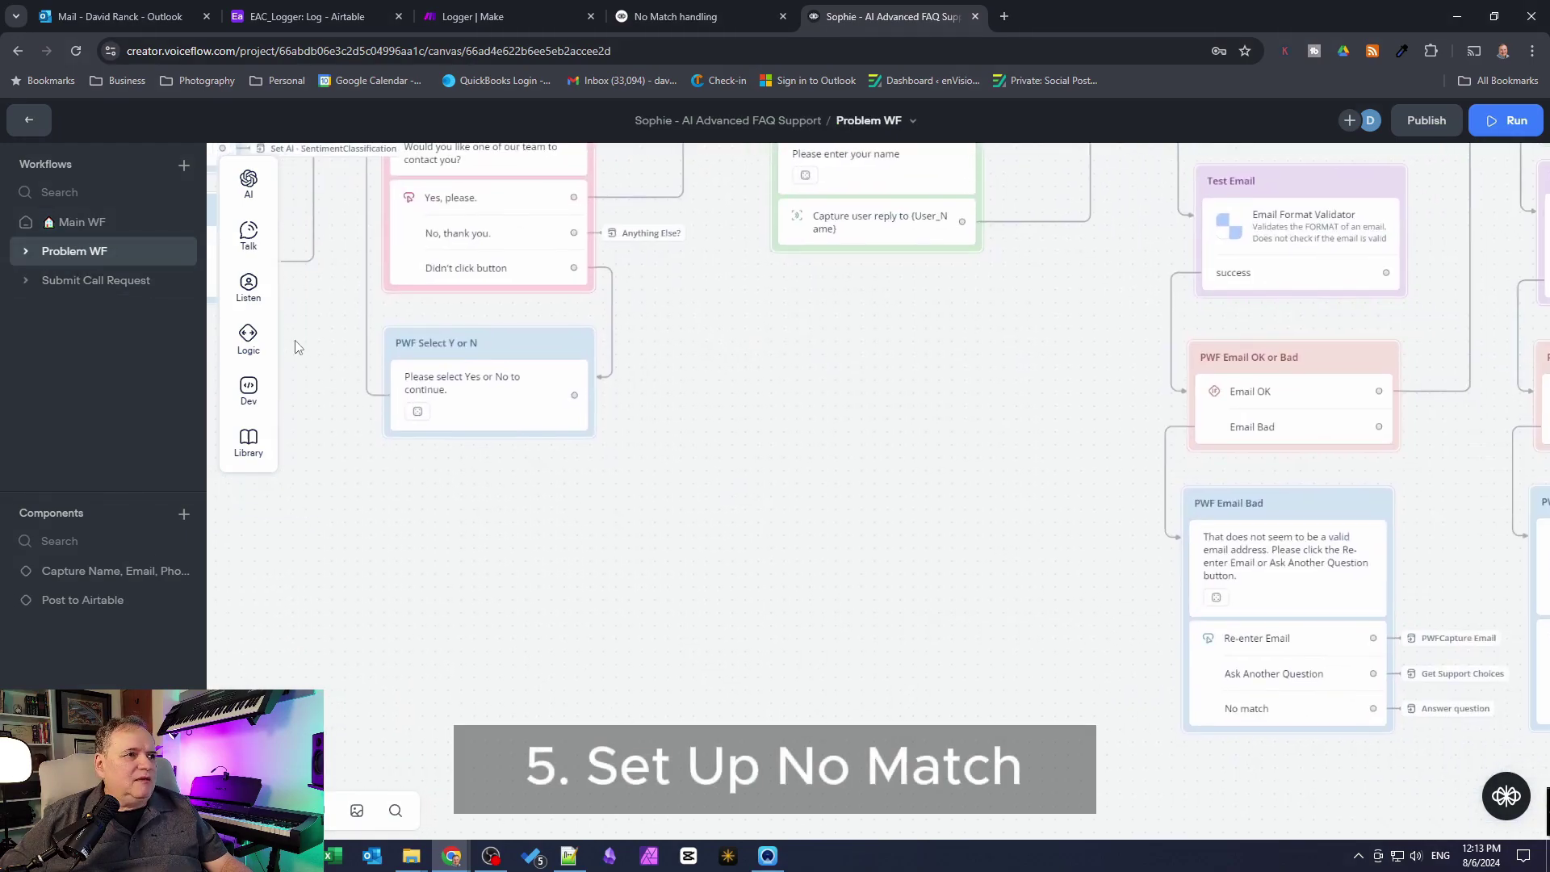
mouse_move(244, 285)
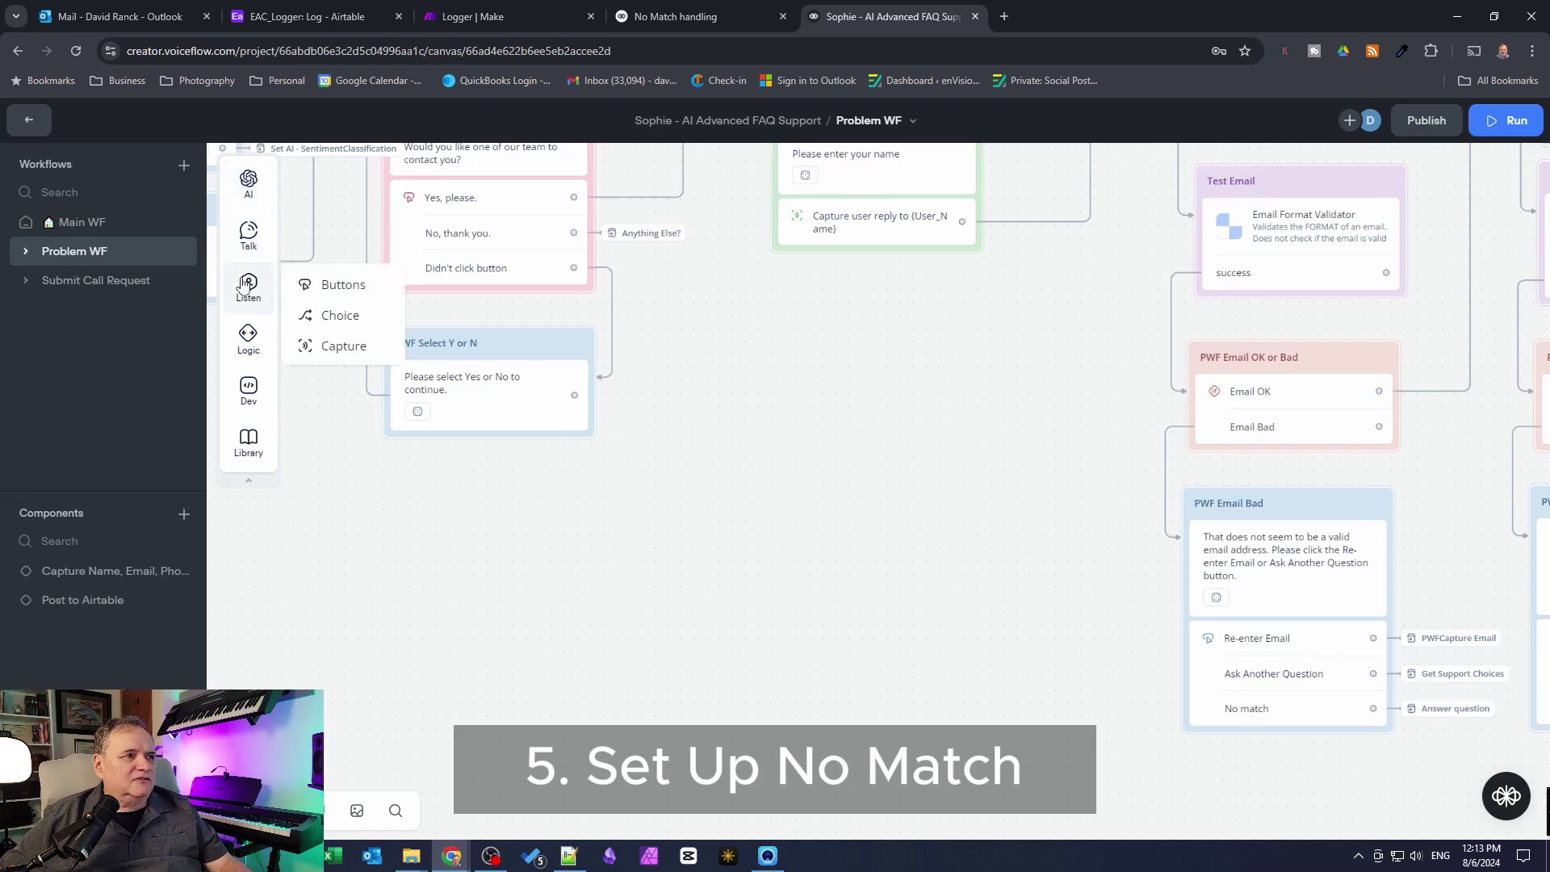
drag(328, 285, 878, 408)
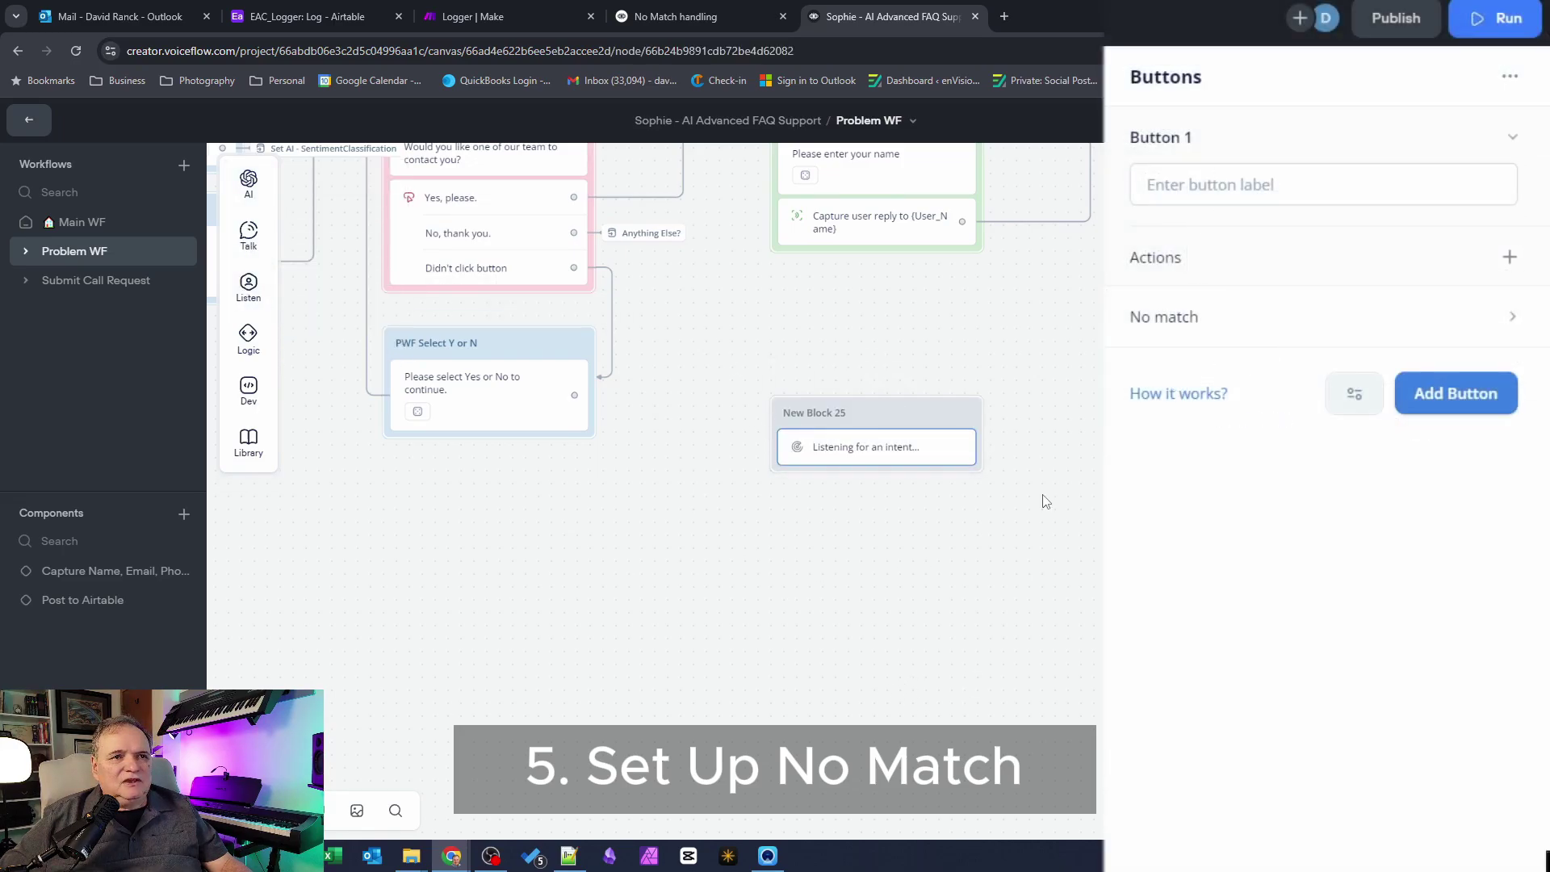
click(1370, 197)
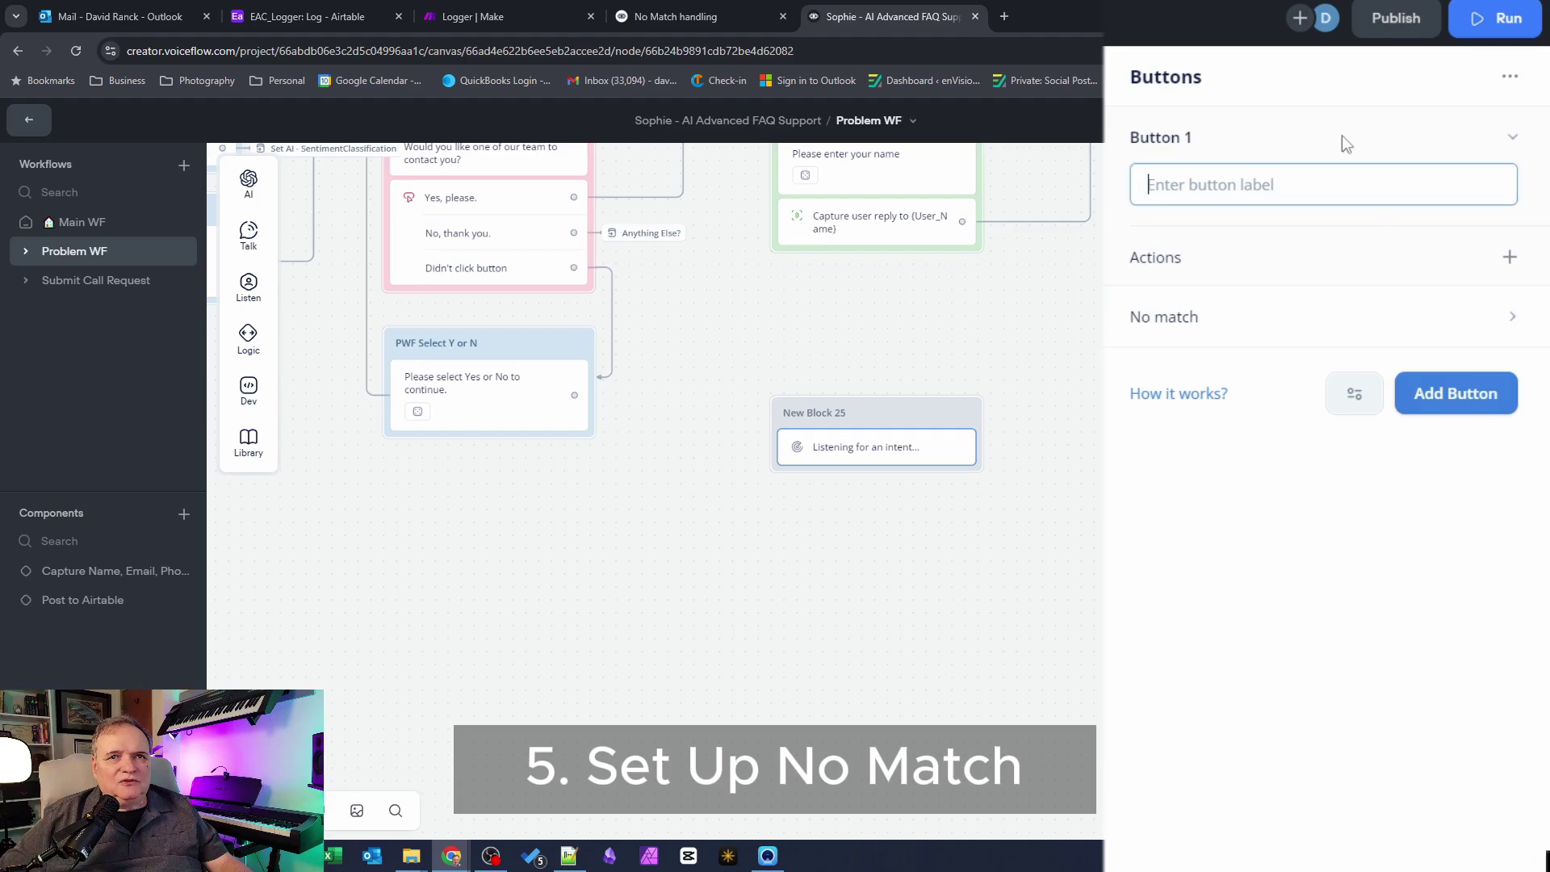
text(Yes)
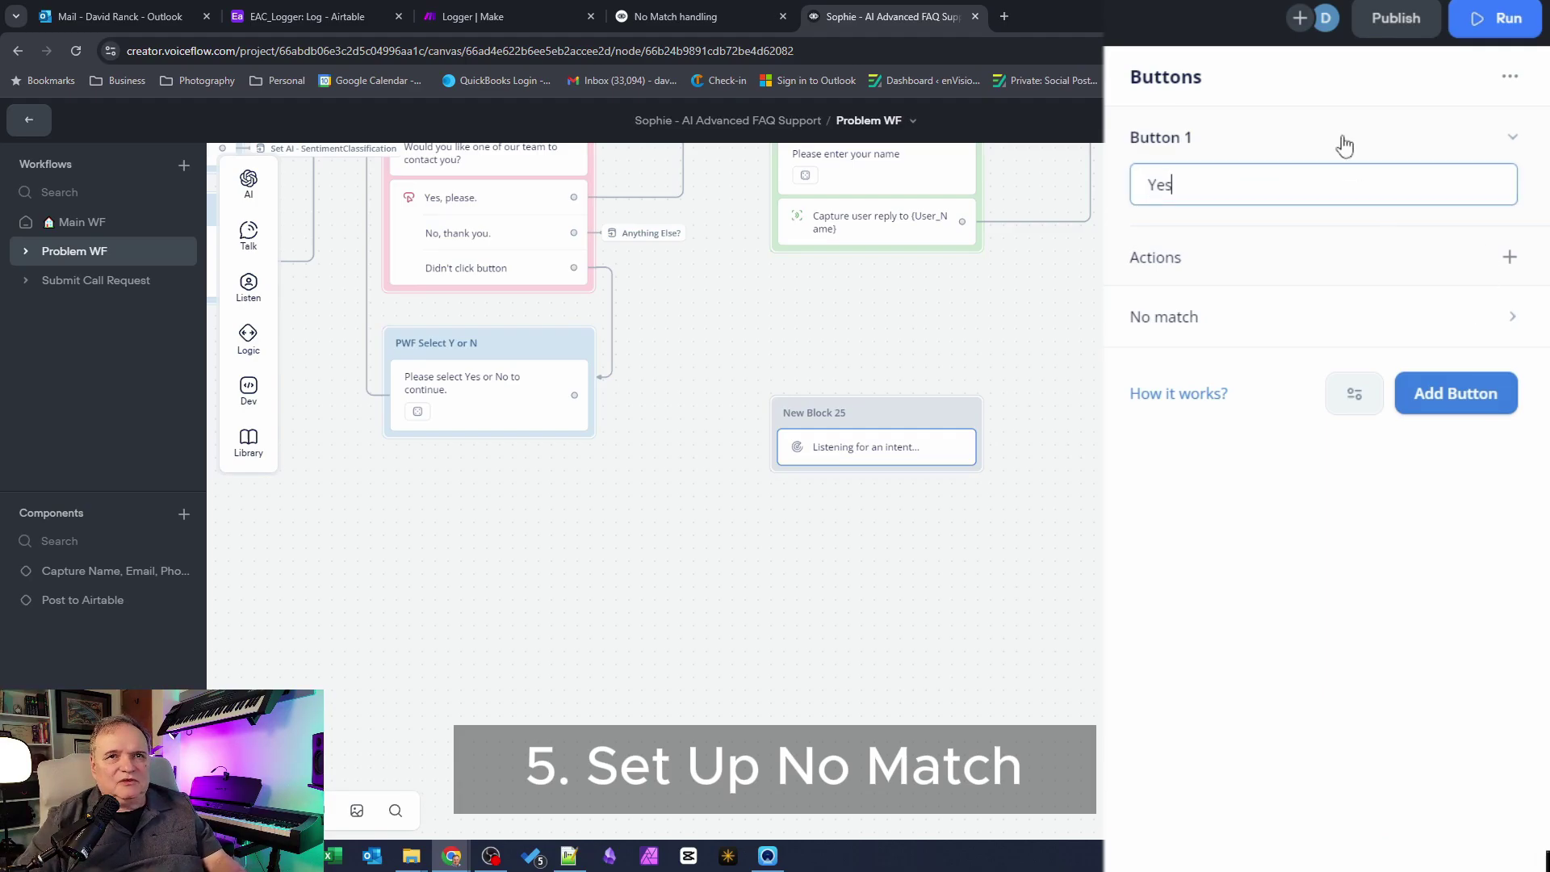
click(1446, 392)
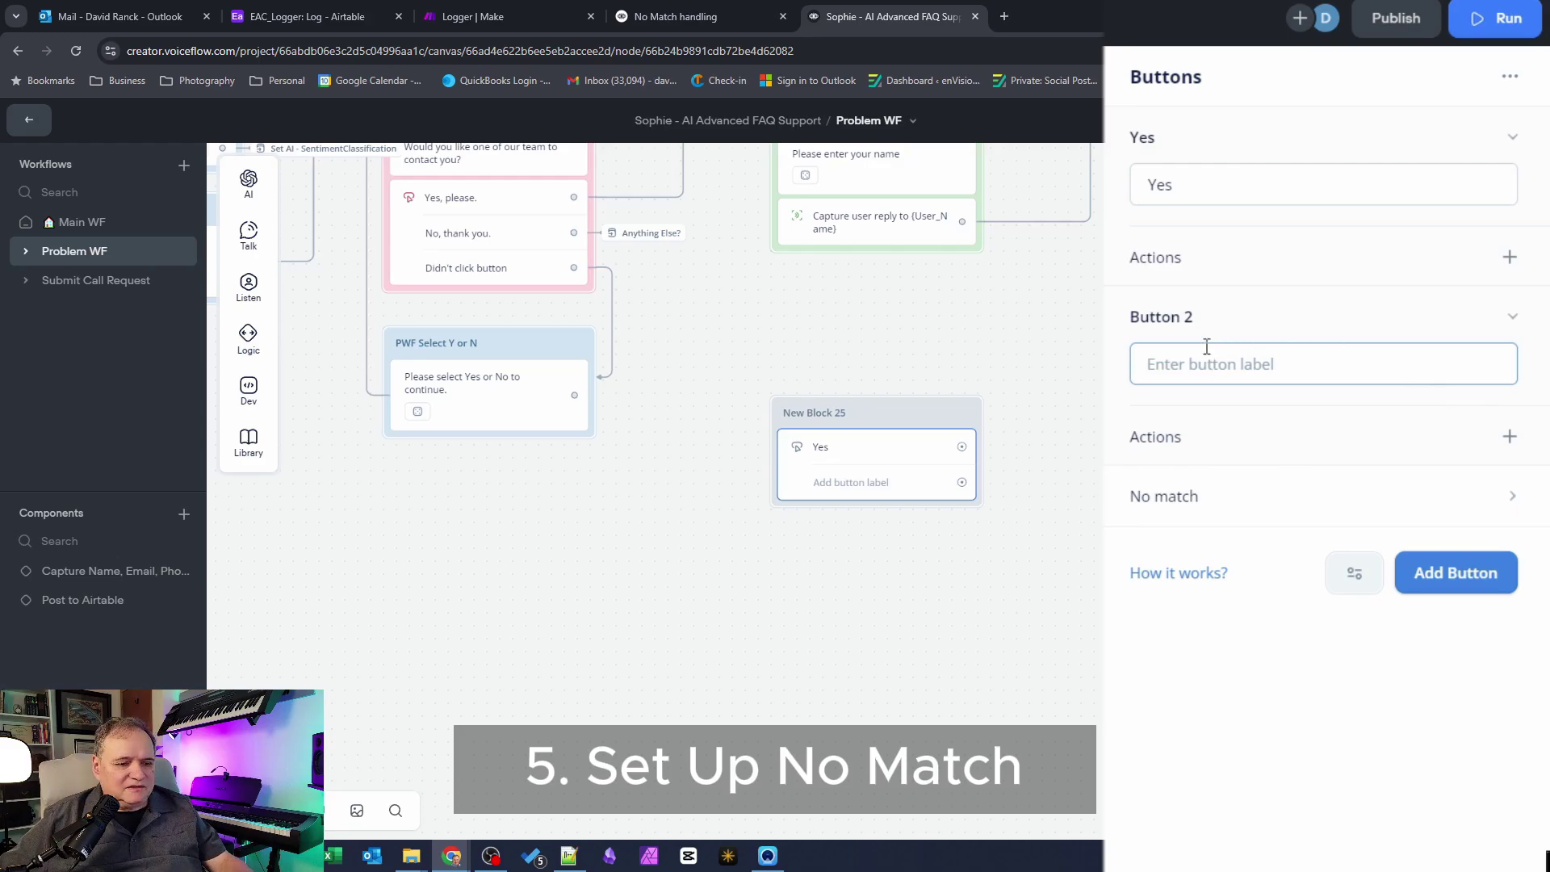
text(No)
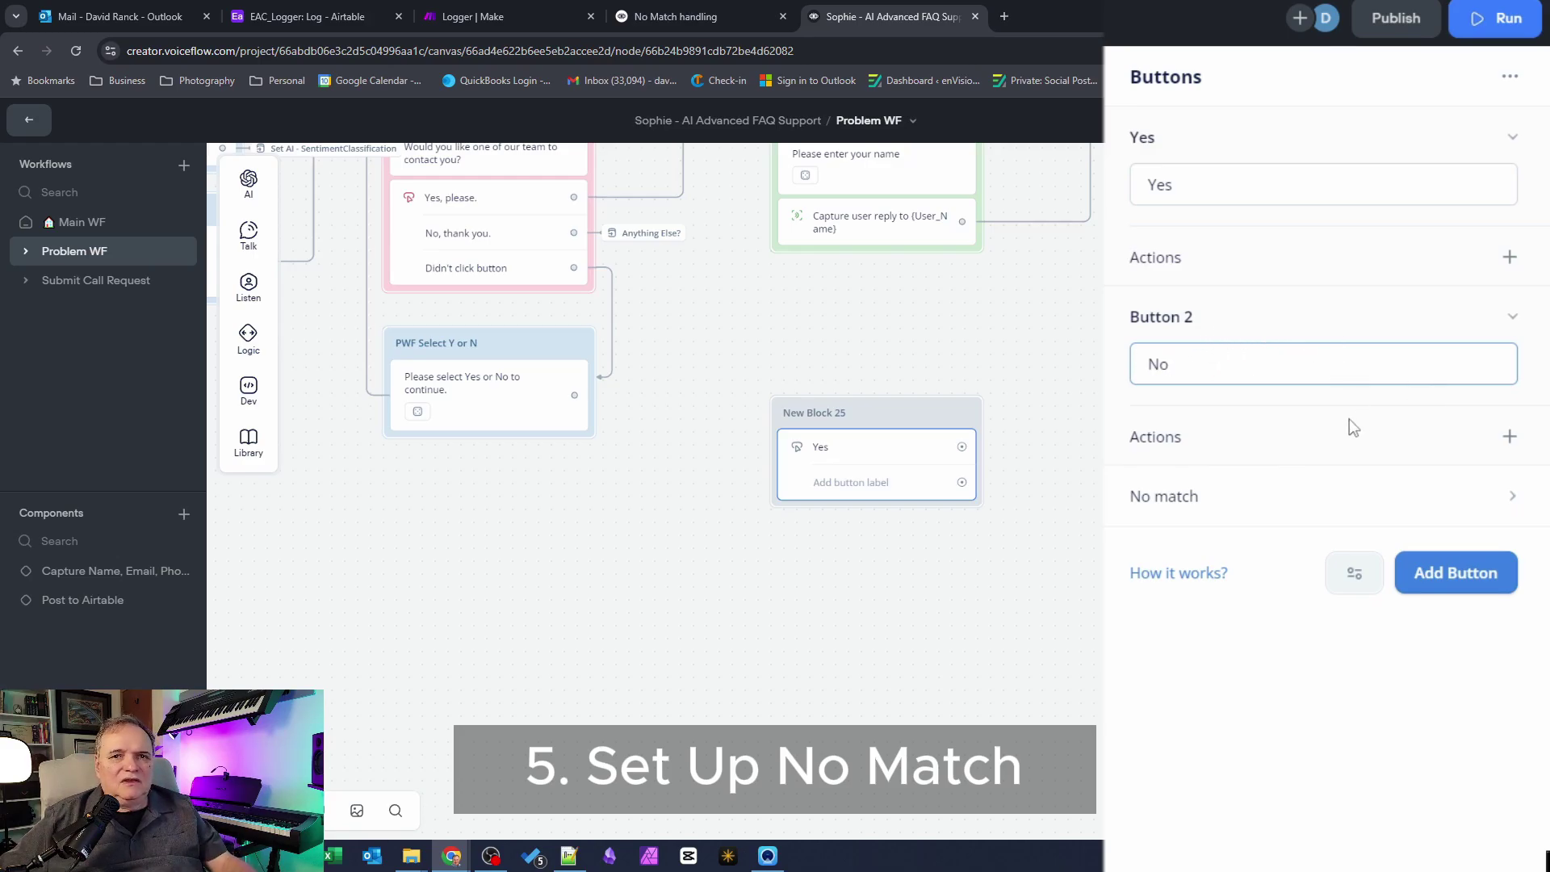
Add the No match reprompt "Click a button" to the new Yes/No buttons
click(1200, 496)
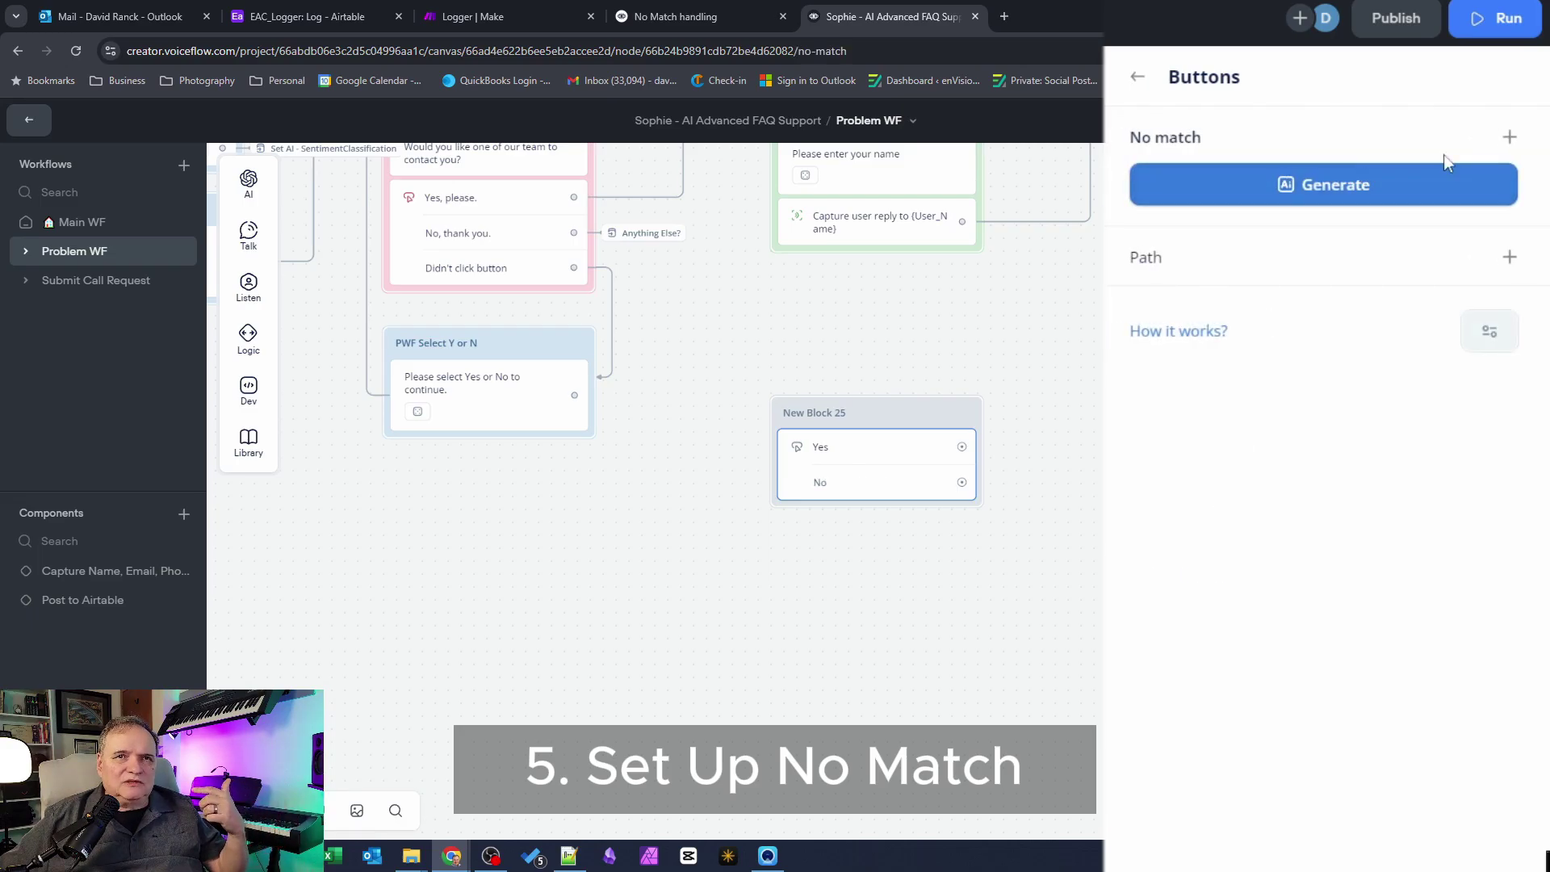
click(1508, 139)
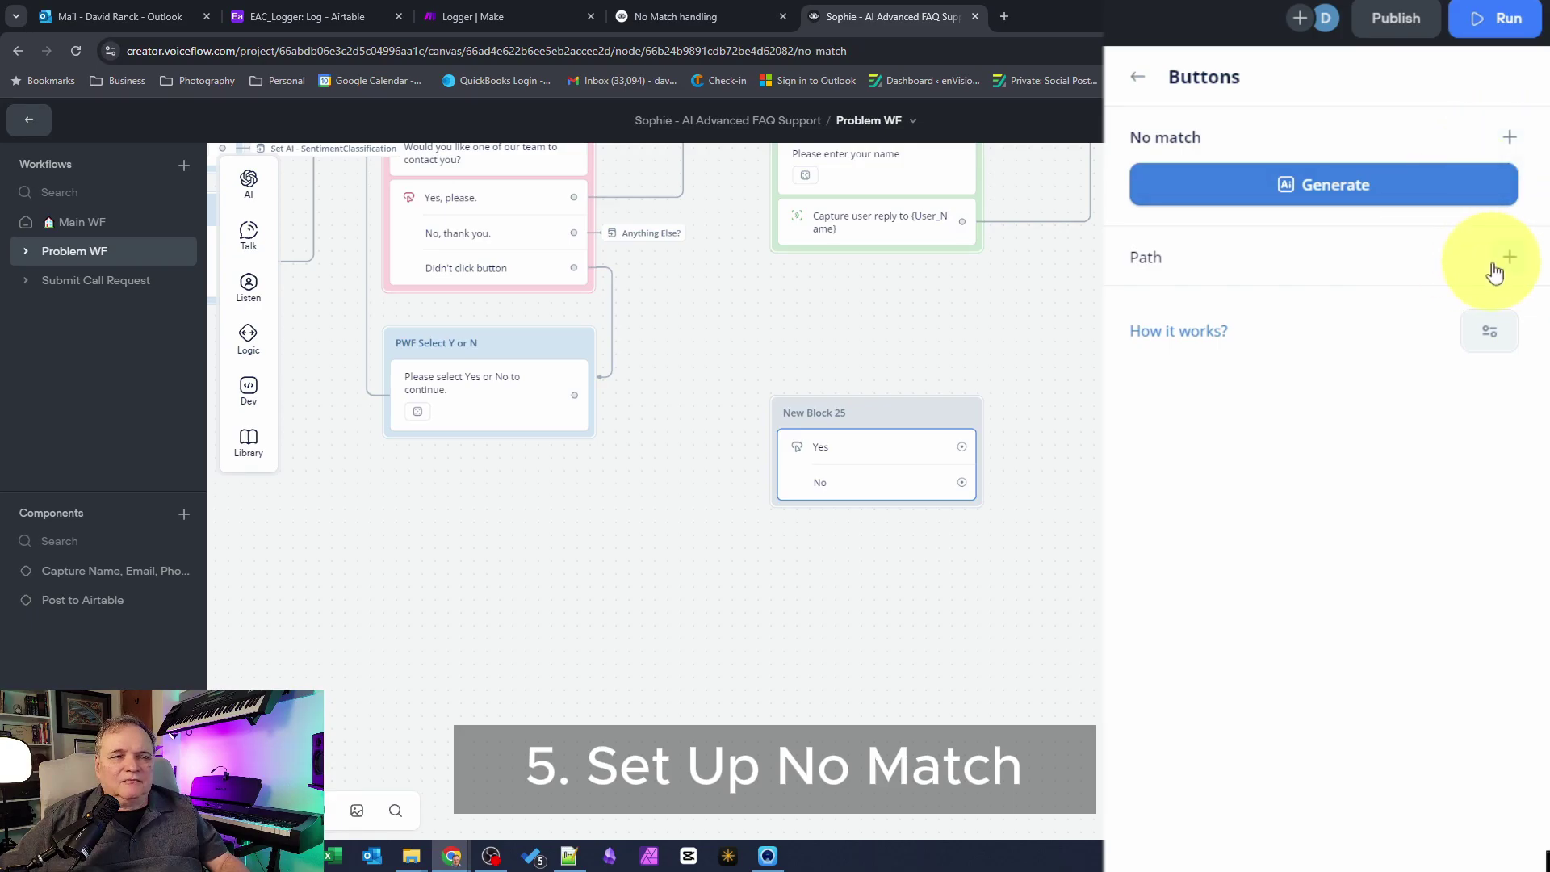
click(1509, 139)
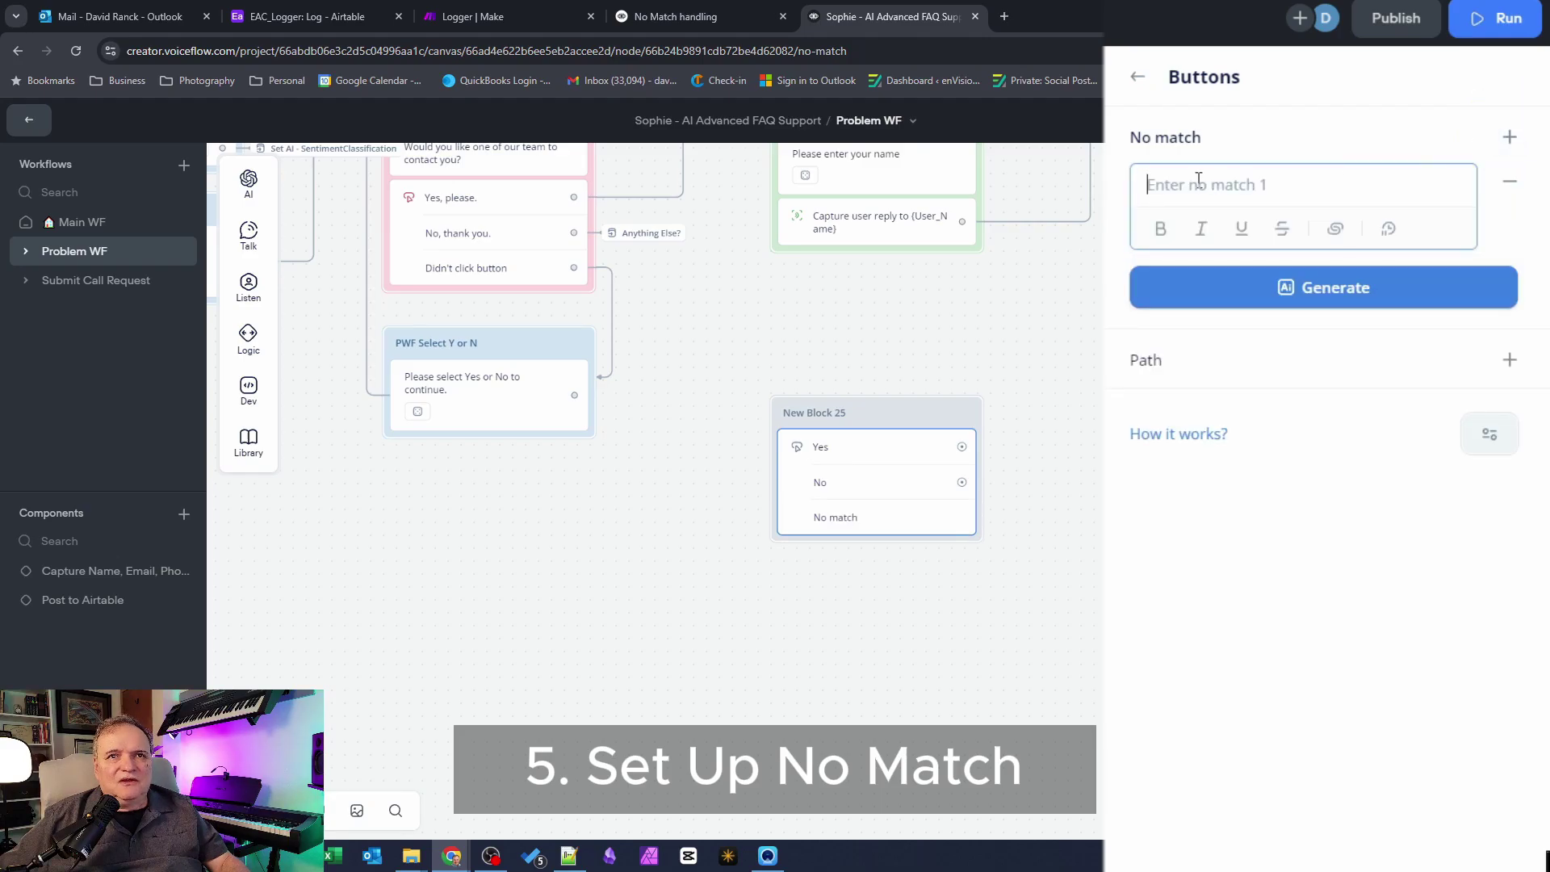
text(Click)
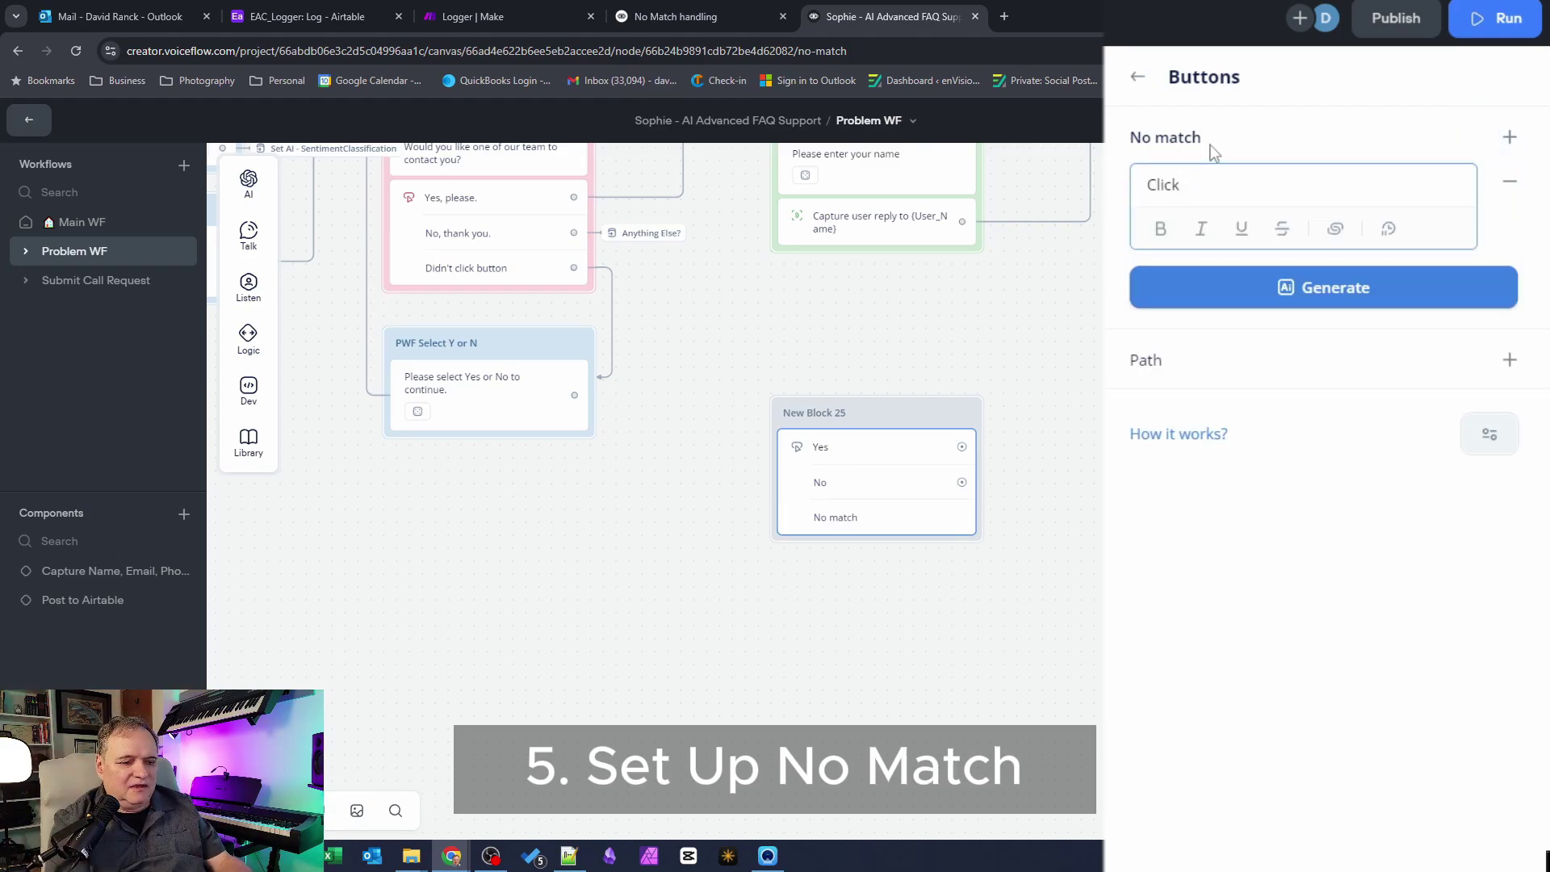
text( a but)
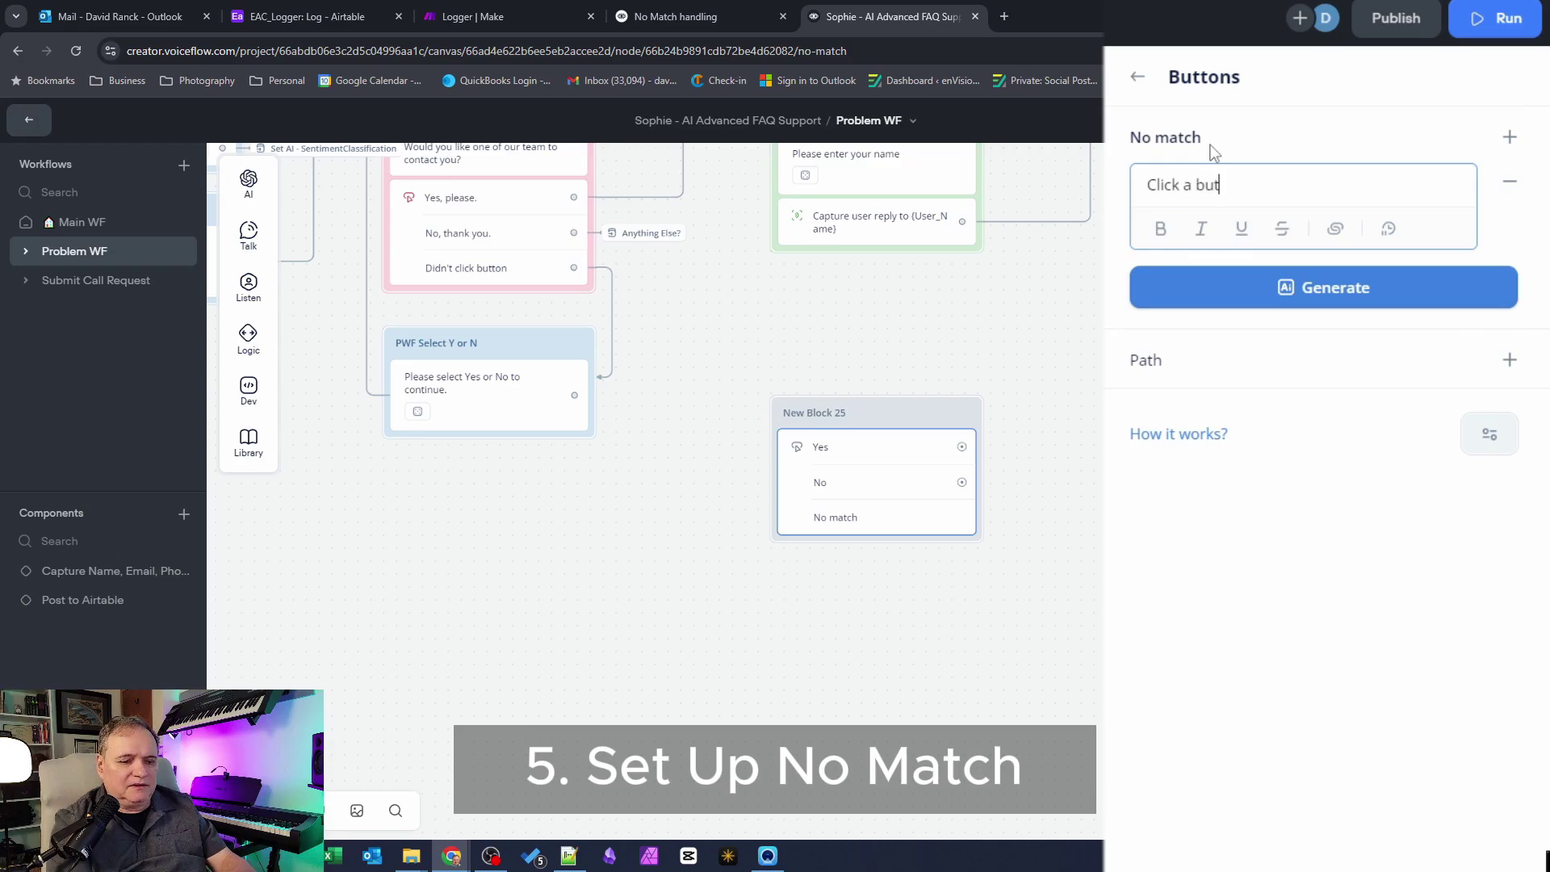
text(ton)
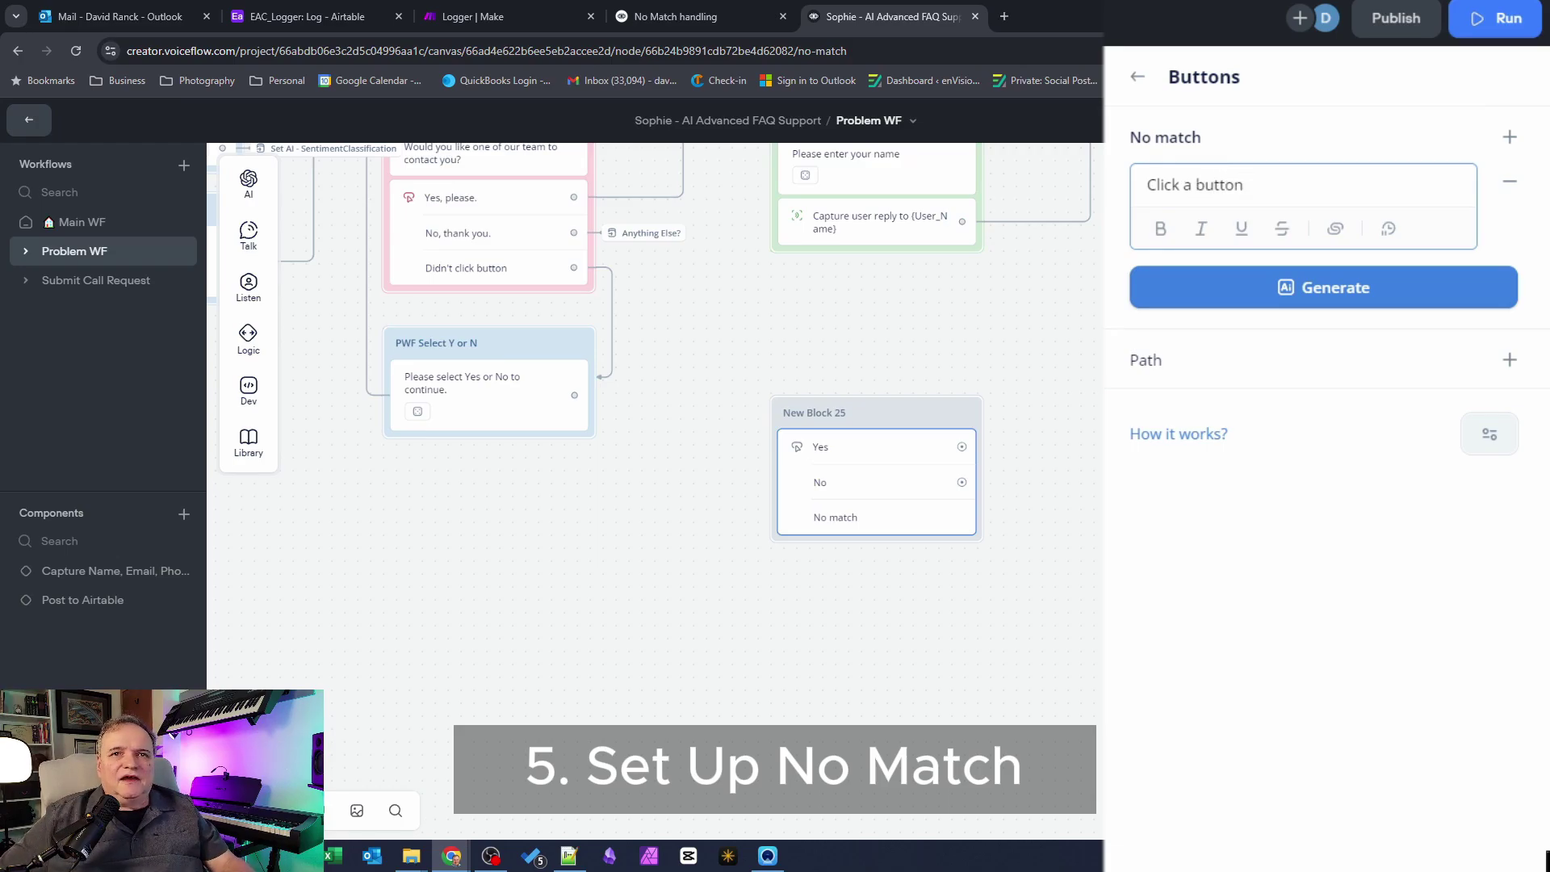
Generate 3 AI responses for the No match and remove "Click on a button" and "Tap a button", keeping "Press a button"
click(1316, 295)
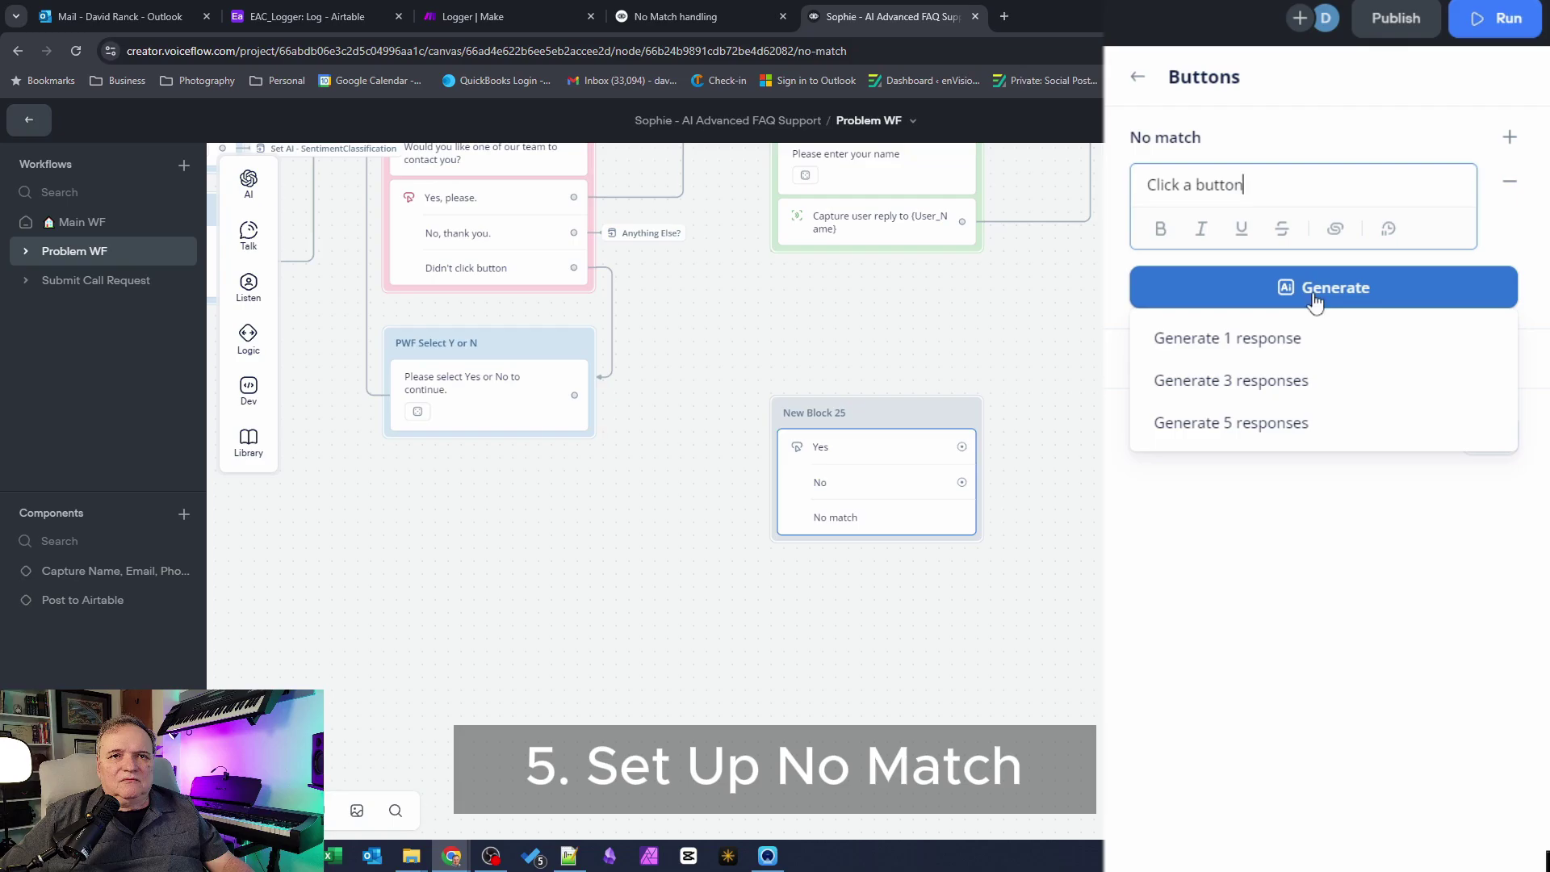
click(1236, 387)
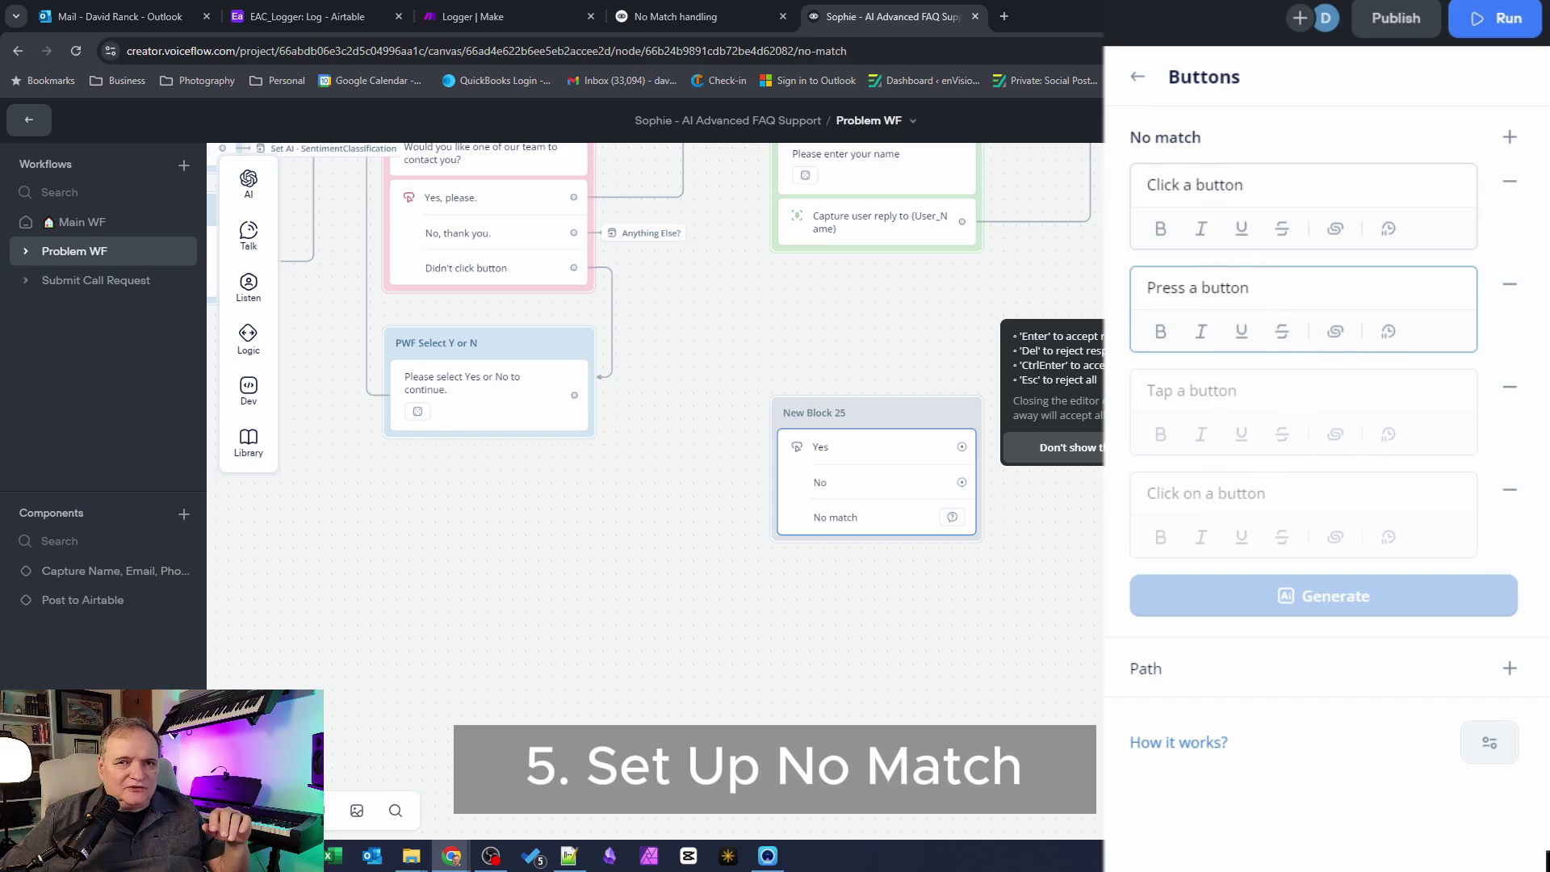
click(1509, 490)
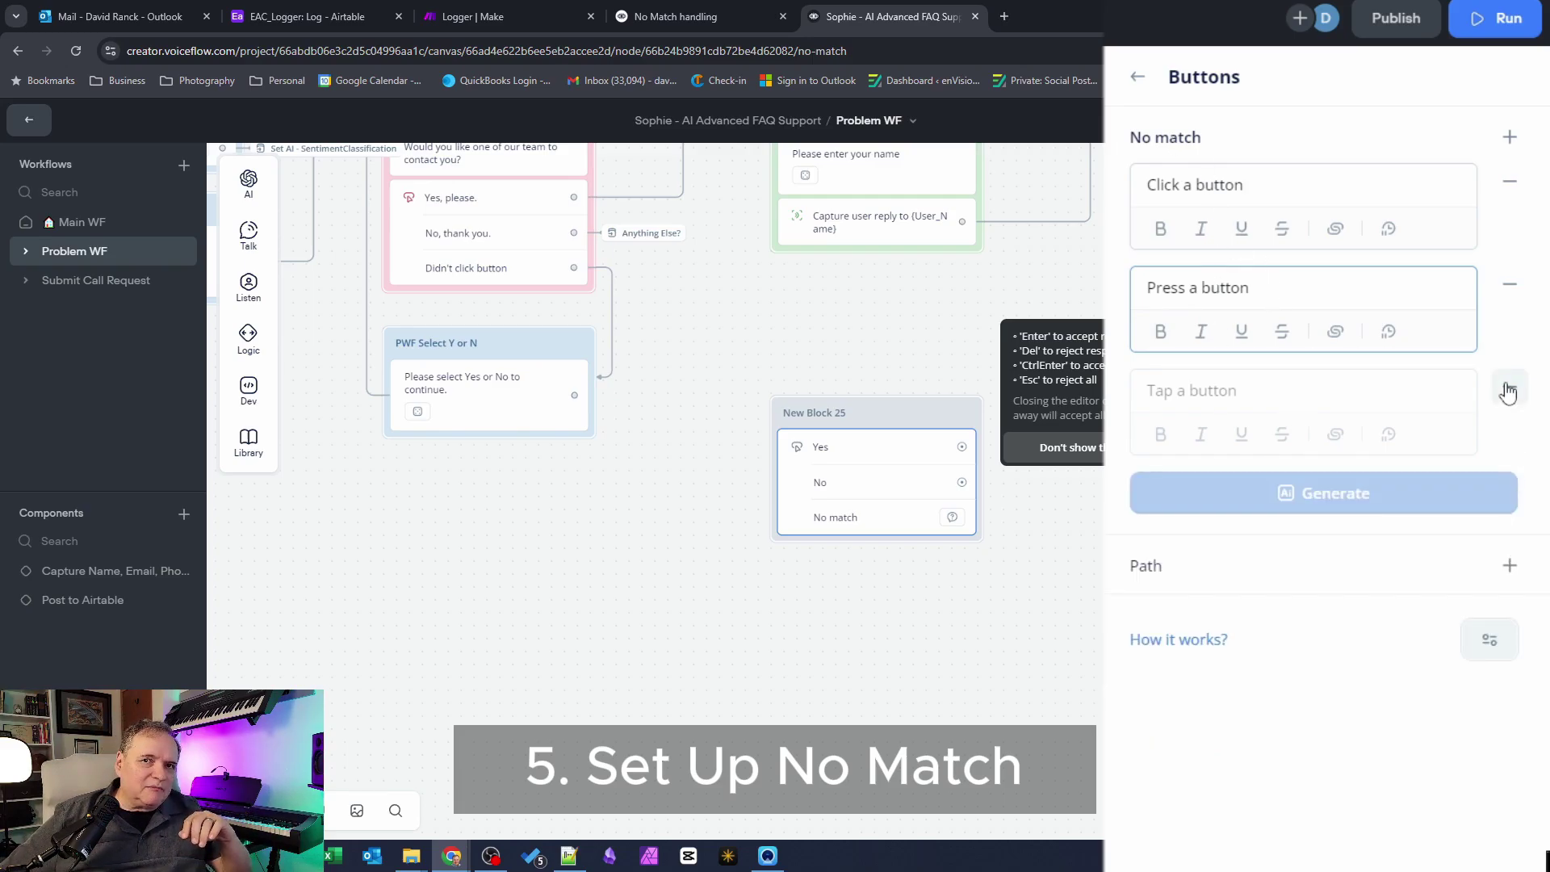
click(1508, 392)
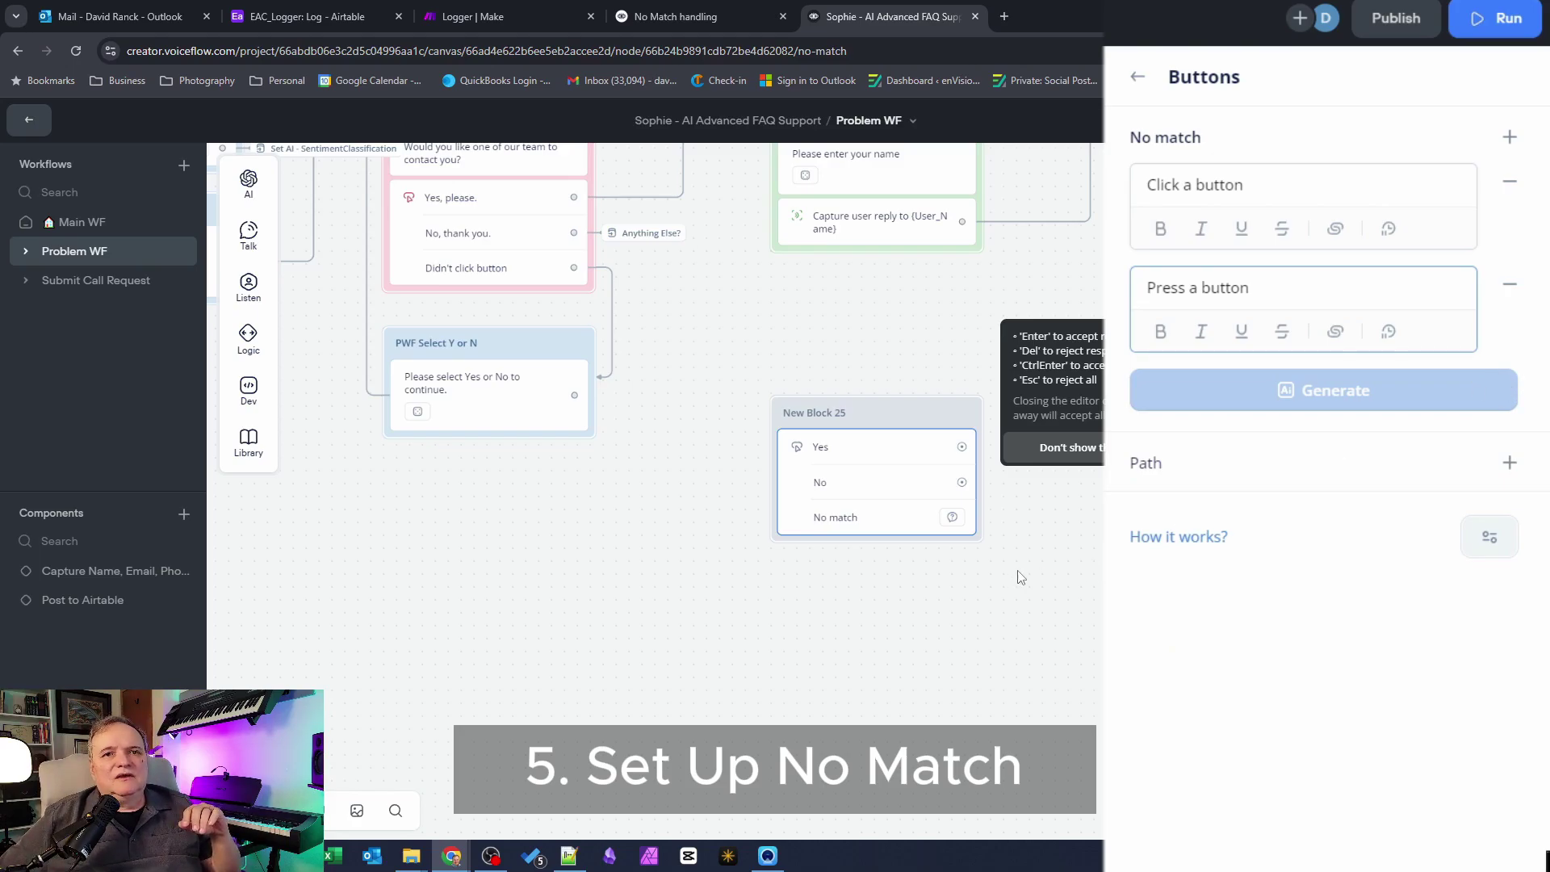
click(1201, 483)
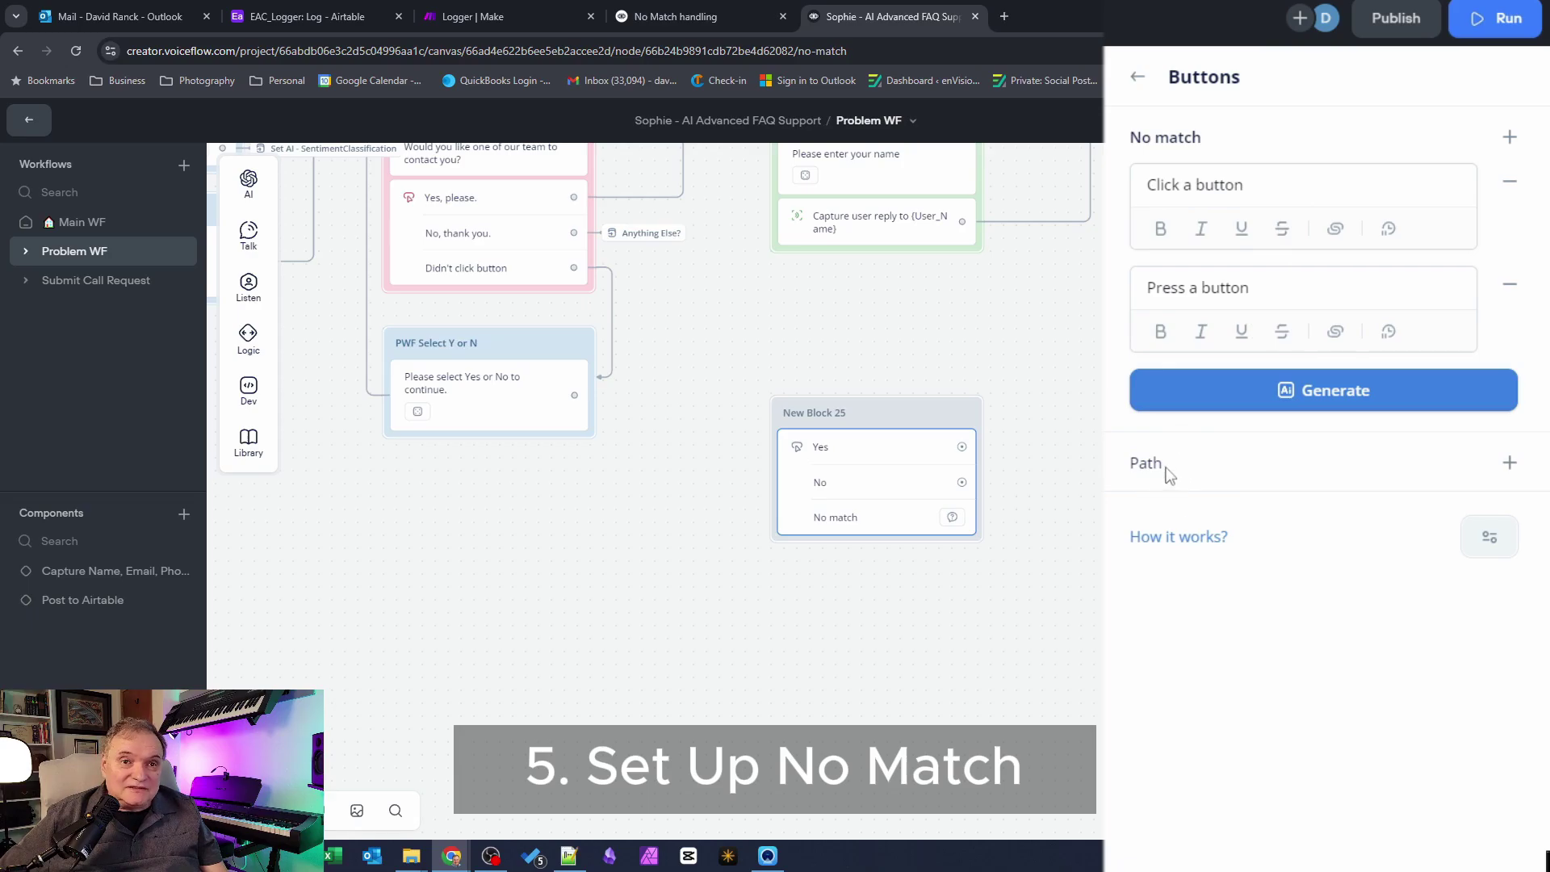
Add a No match path to the new buttons and, after viewing its available actions, delete the whole block
click(1509, 464)
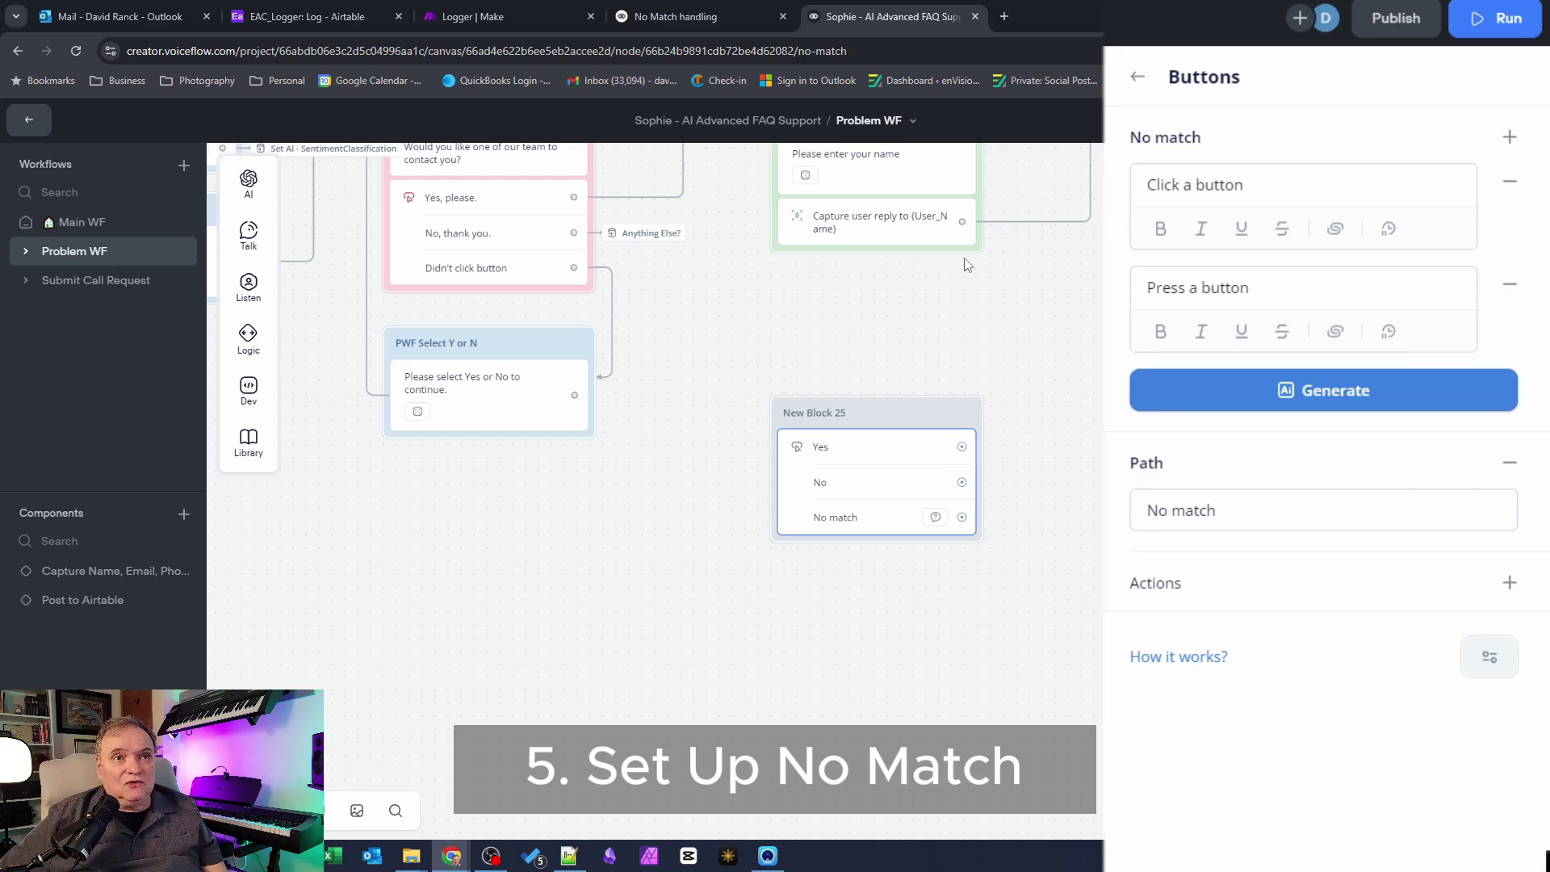
click(1511, 583)
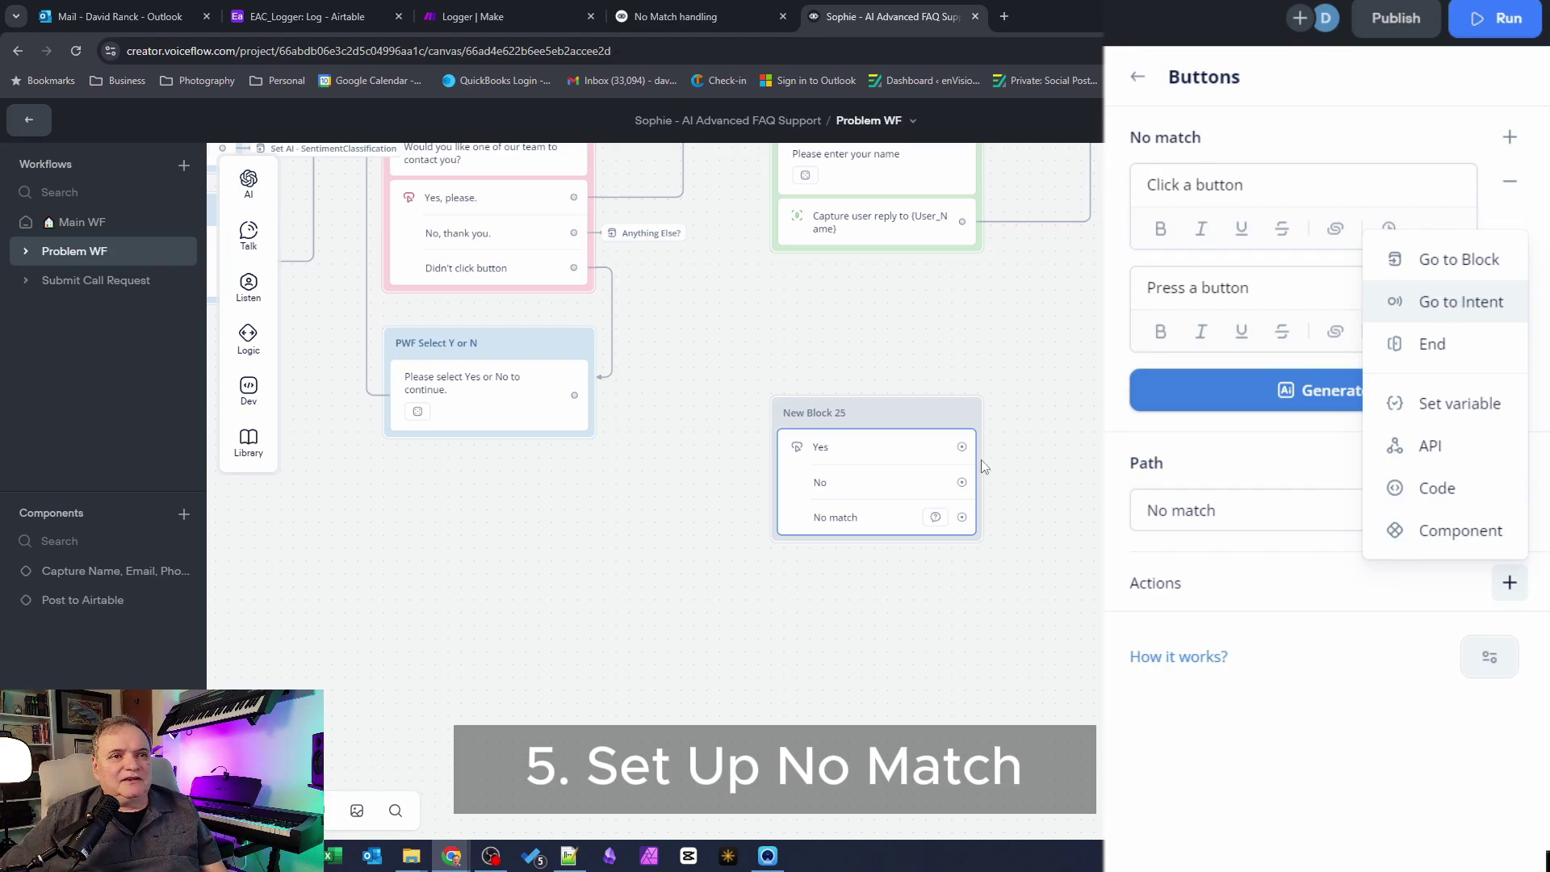
click(903, 414)
key(Delete)
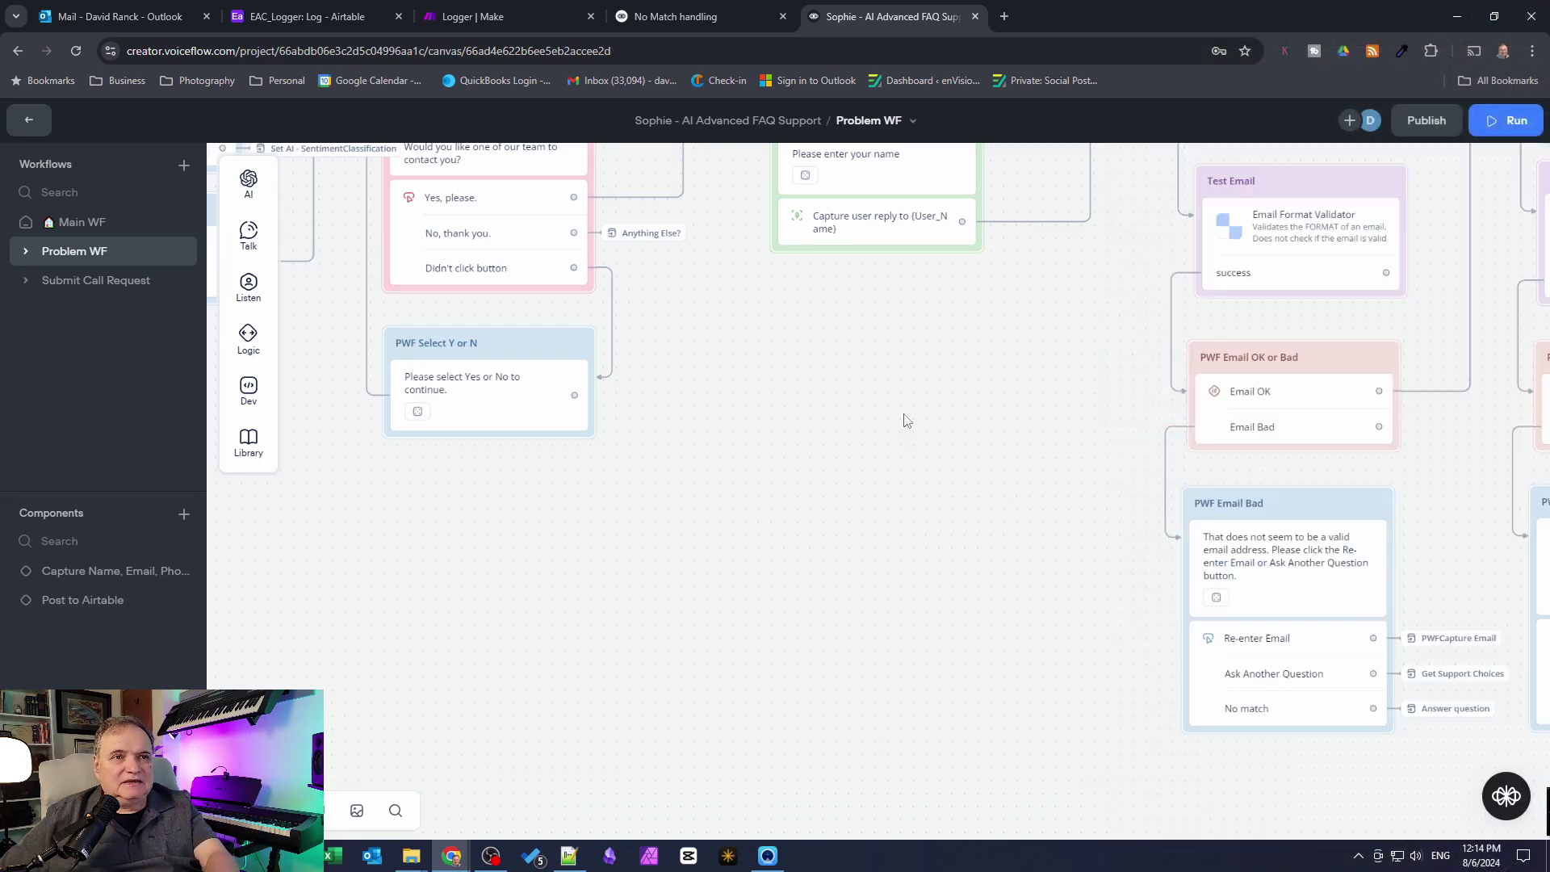
Examine the Didn't click button path of PWF Expert Contact? and the response variants of the PWF Select Y or N block
drag(958, 332, 1256, 587)
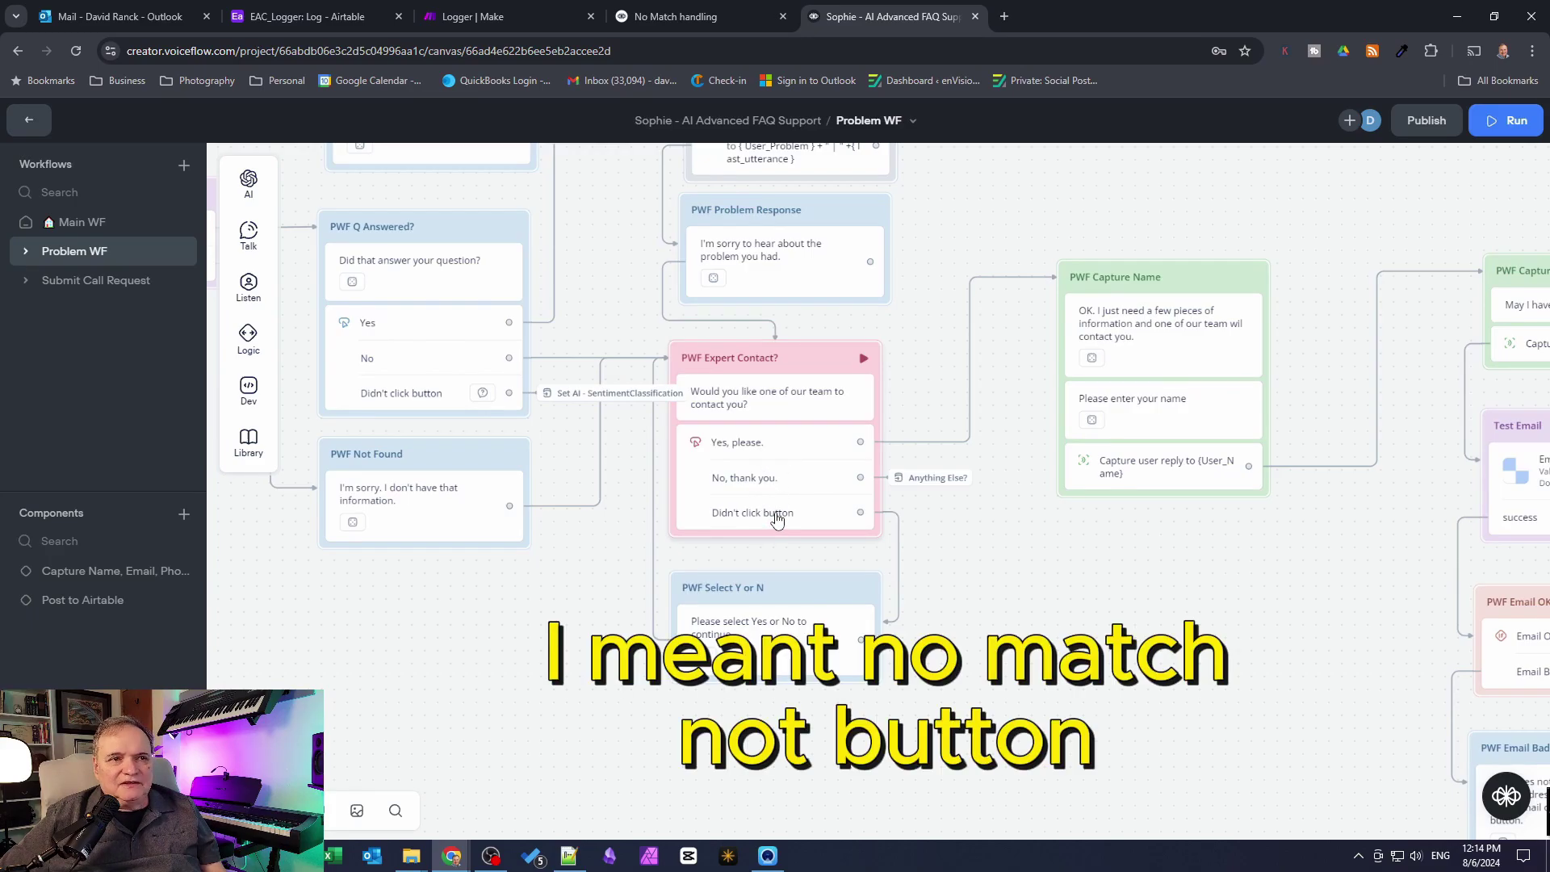
click(836, 523)
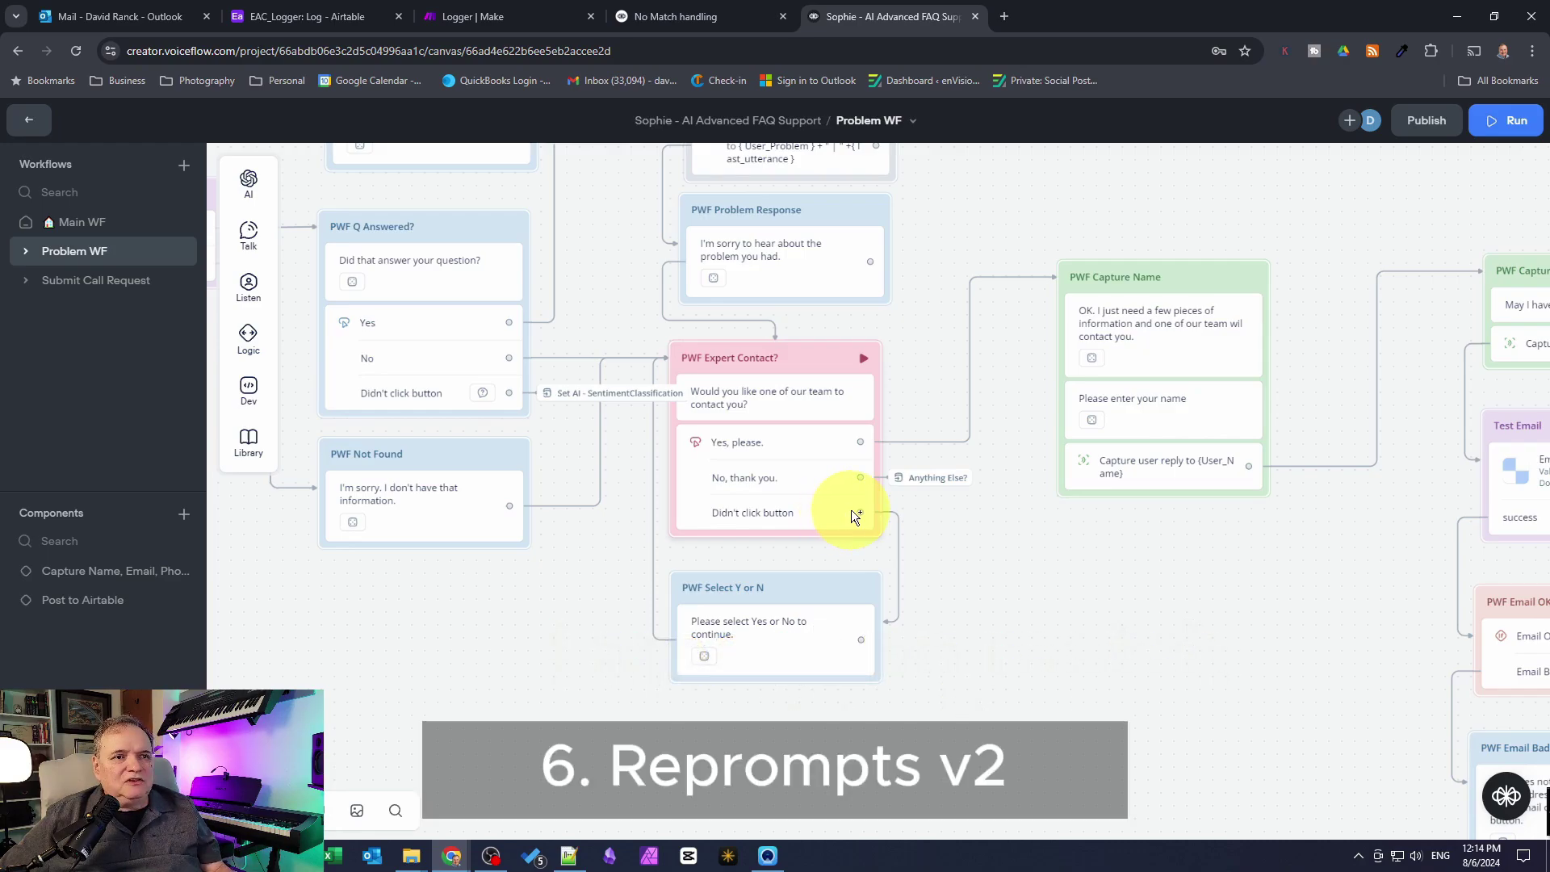
click(780, 483)
click(817, 628)
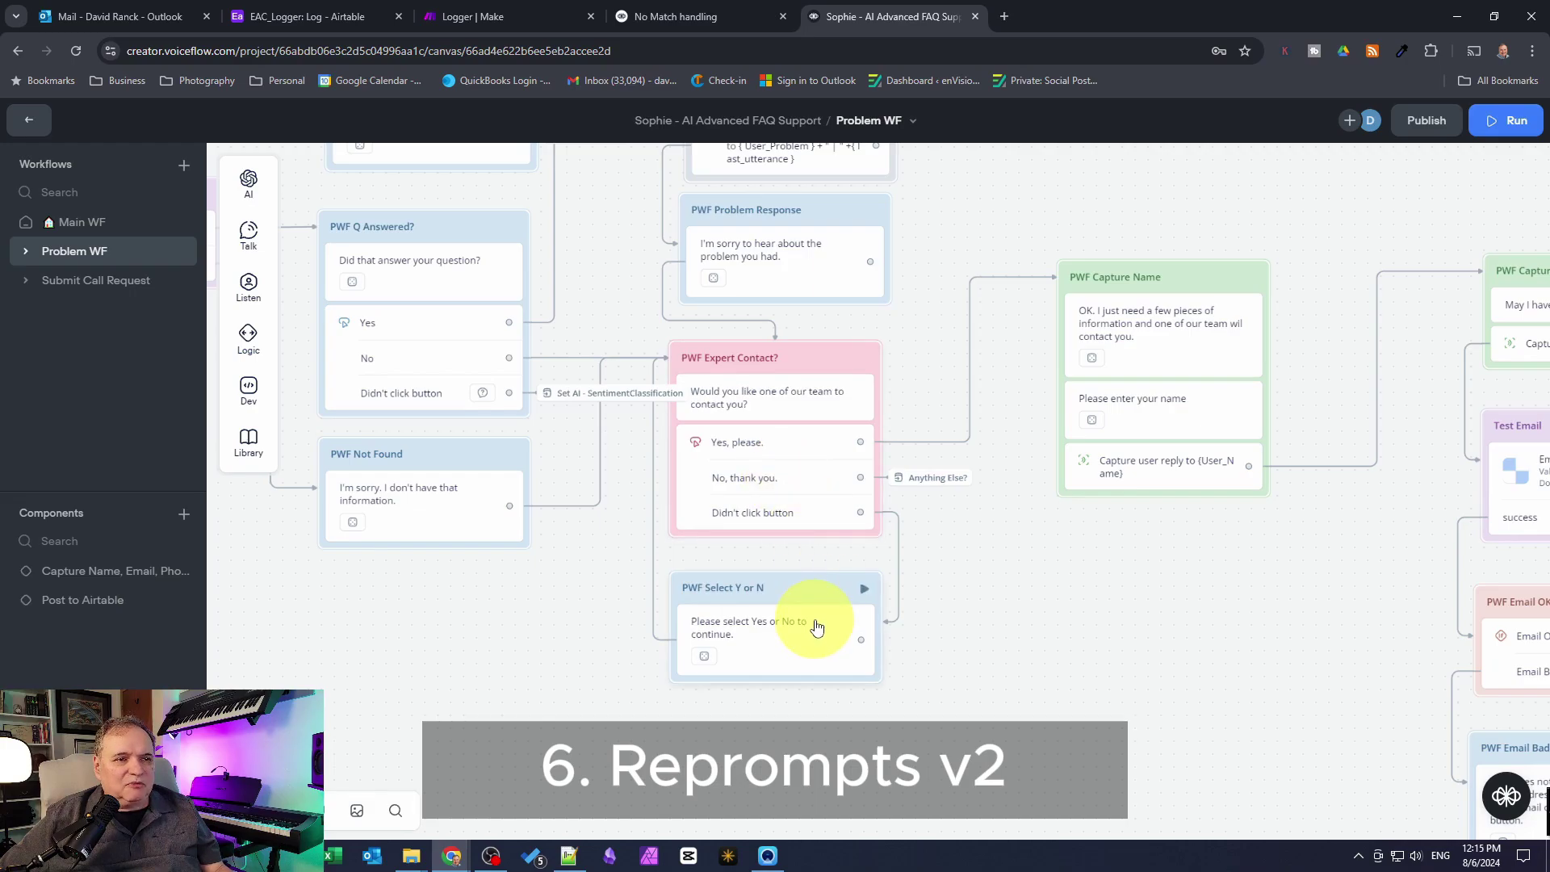
click(703, 656)
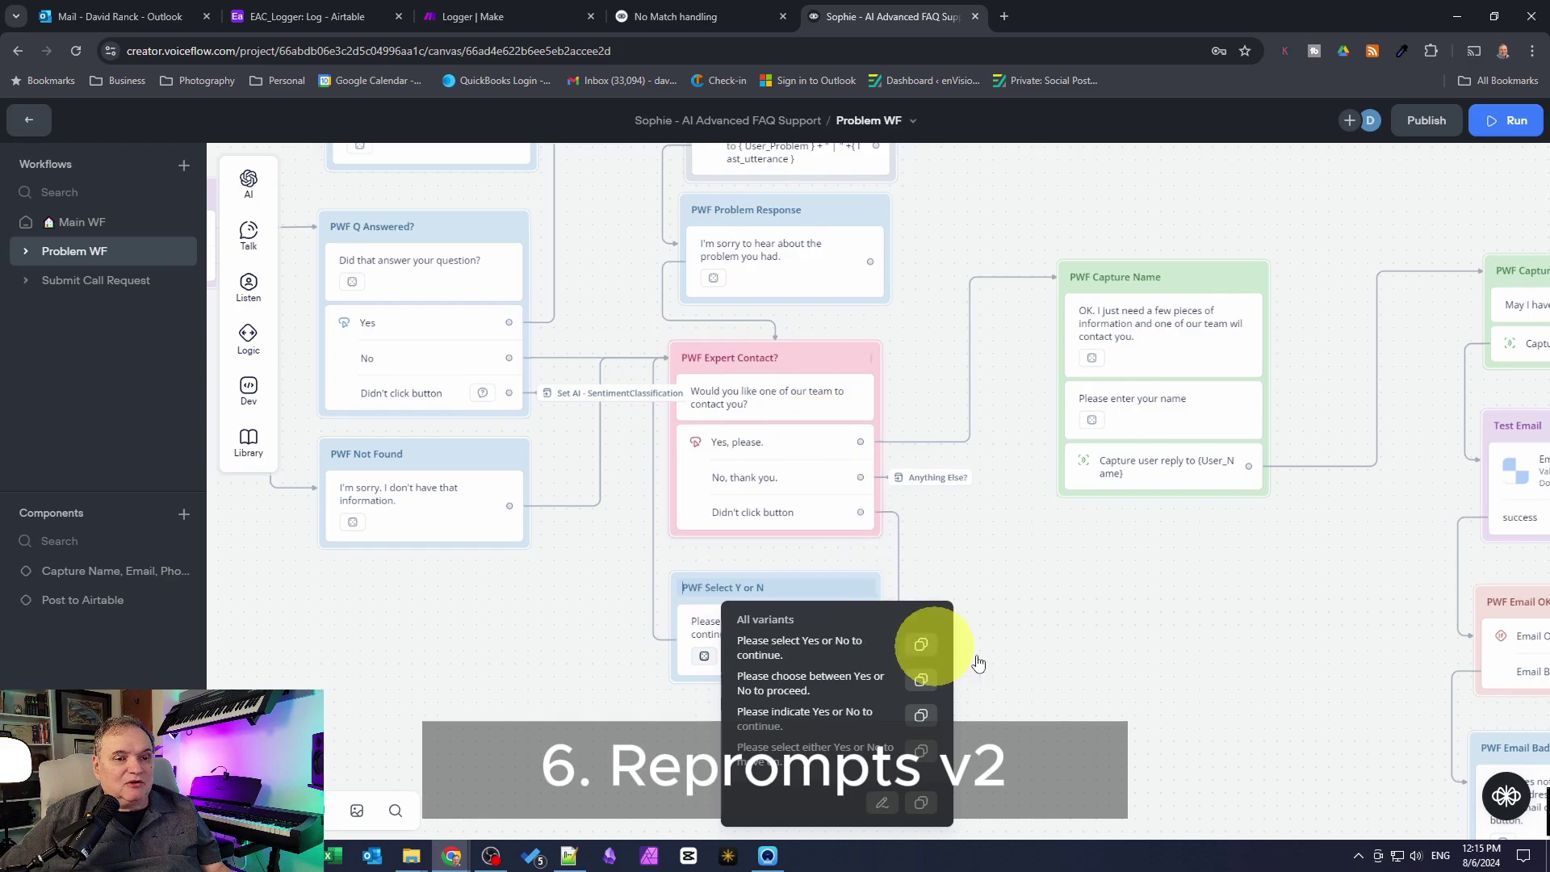
click(1073, 625)
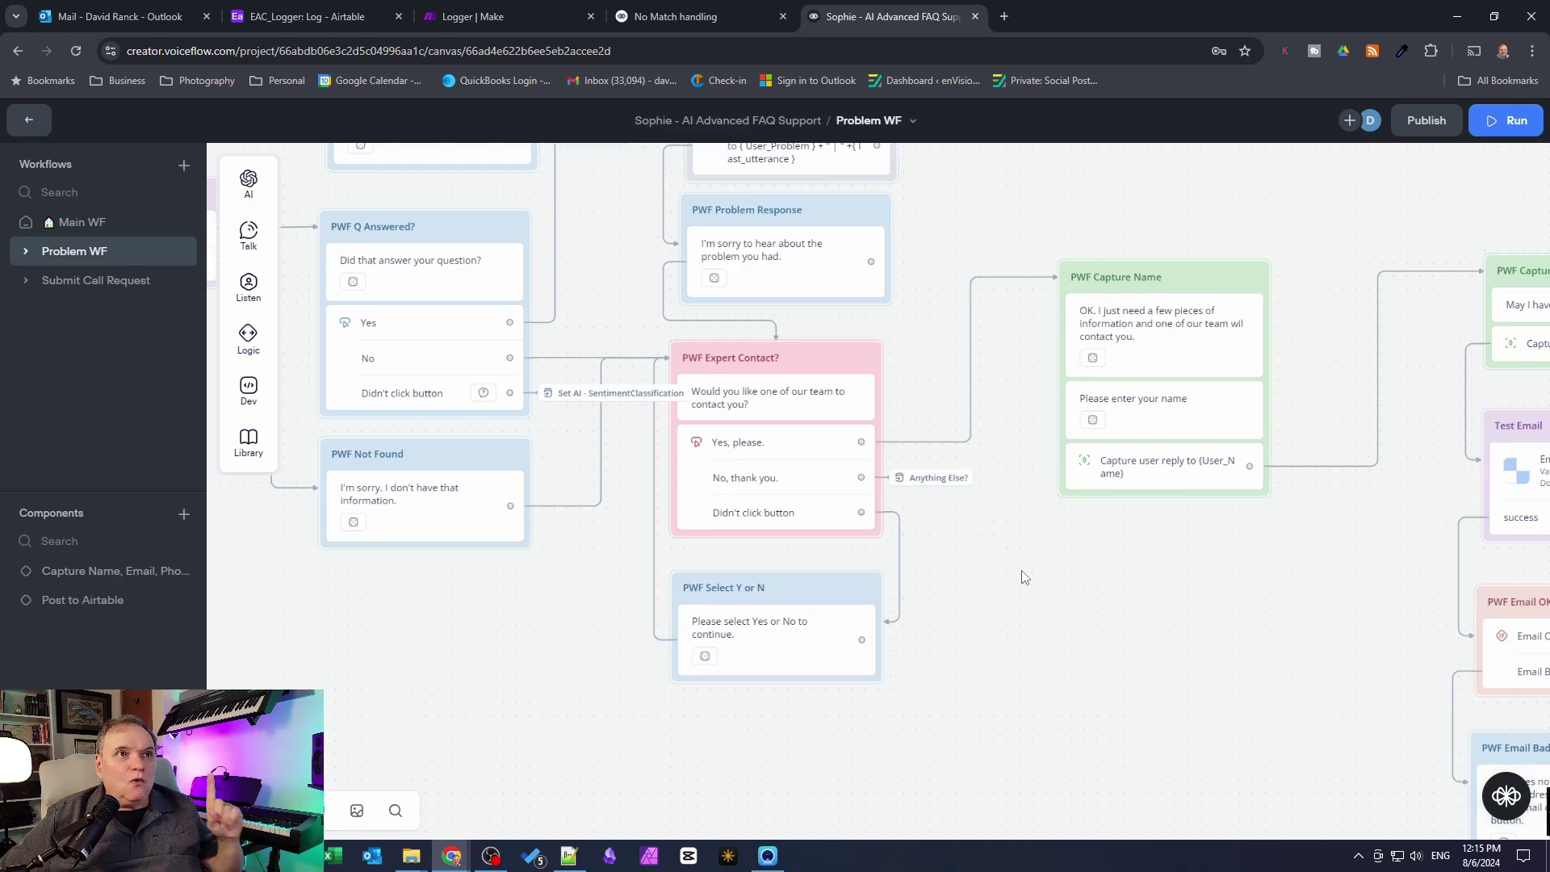
Open the Unhappy intent from its trigger in the Main WF workflow and review all its sample utterances
click(86, 231)
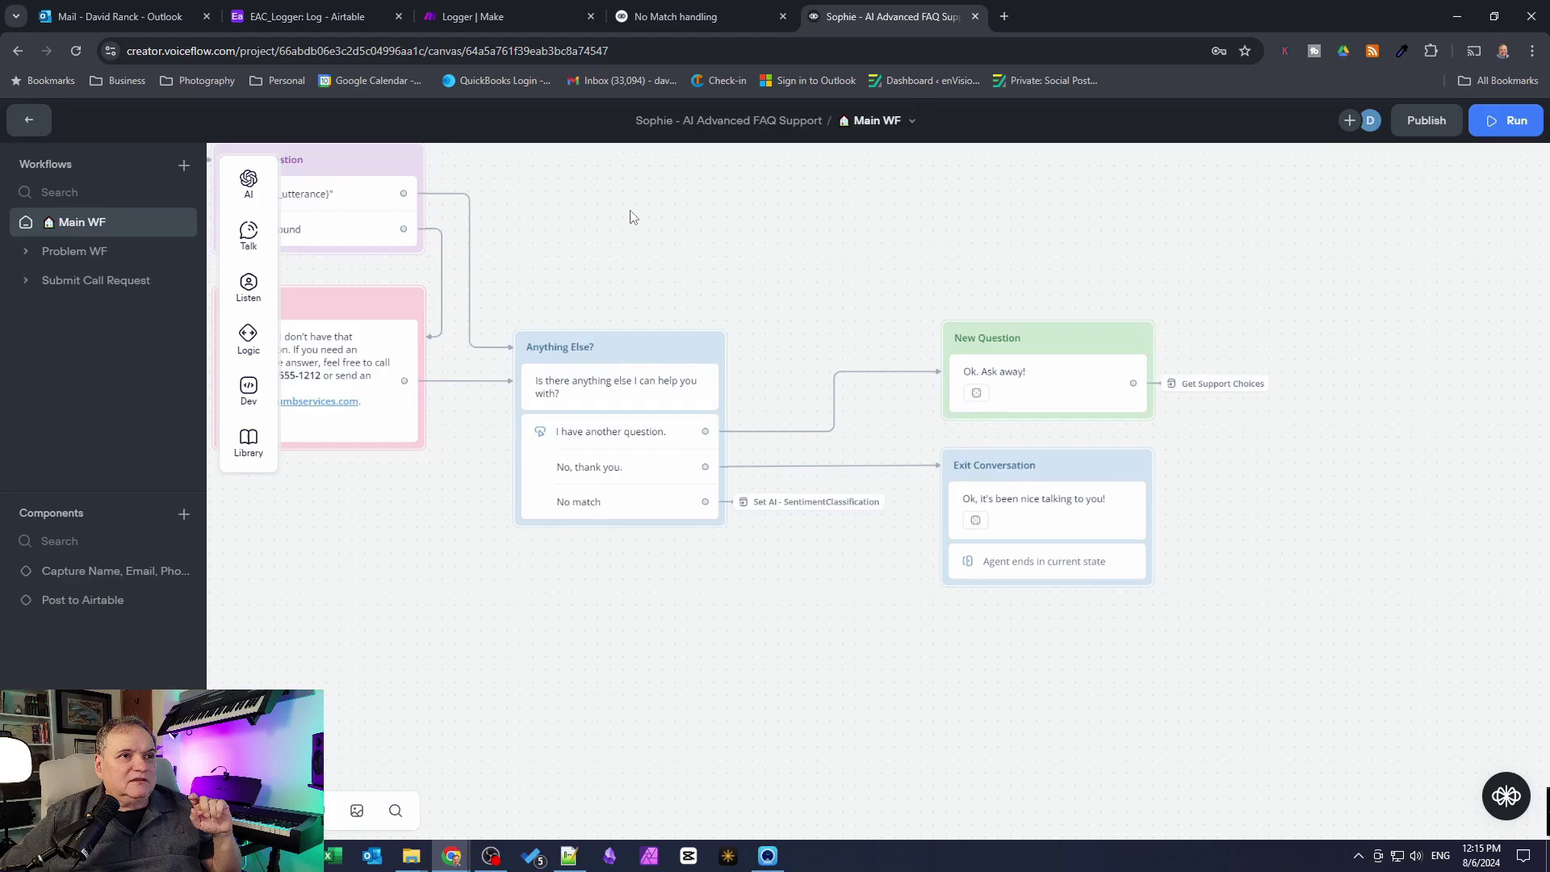
drag(634, 216, 1415, 318)
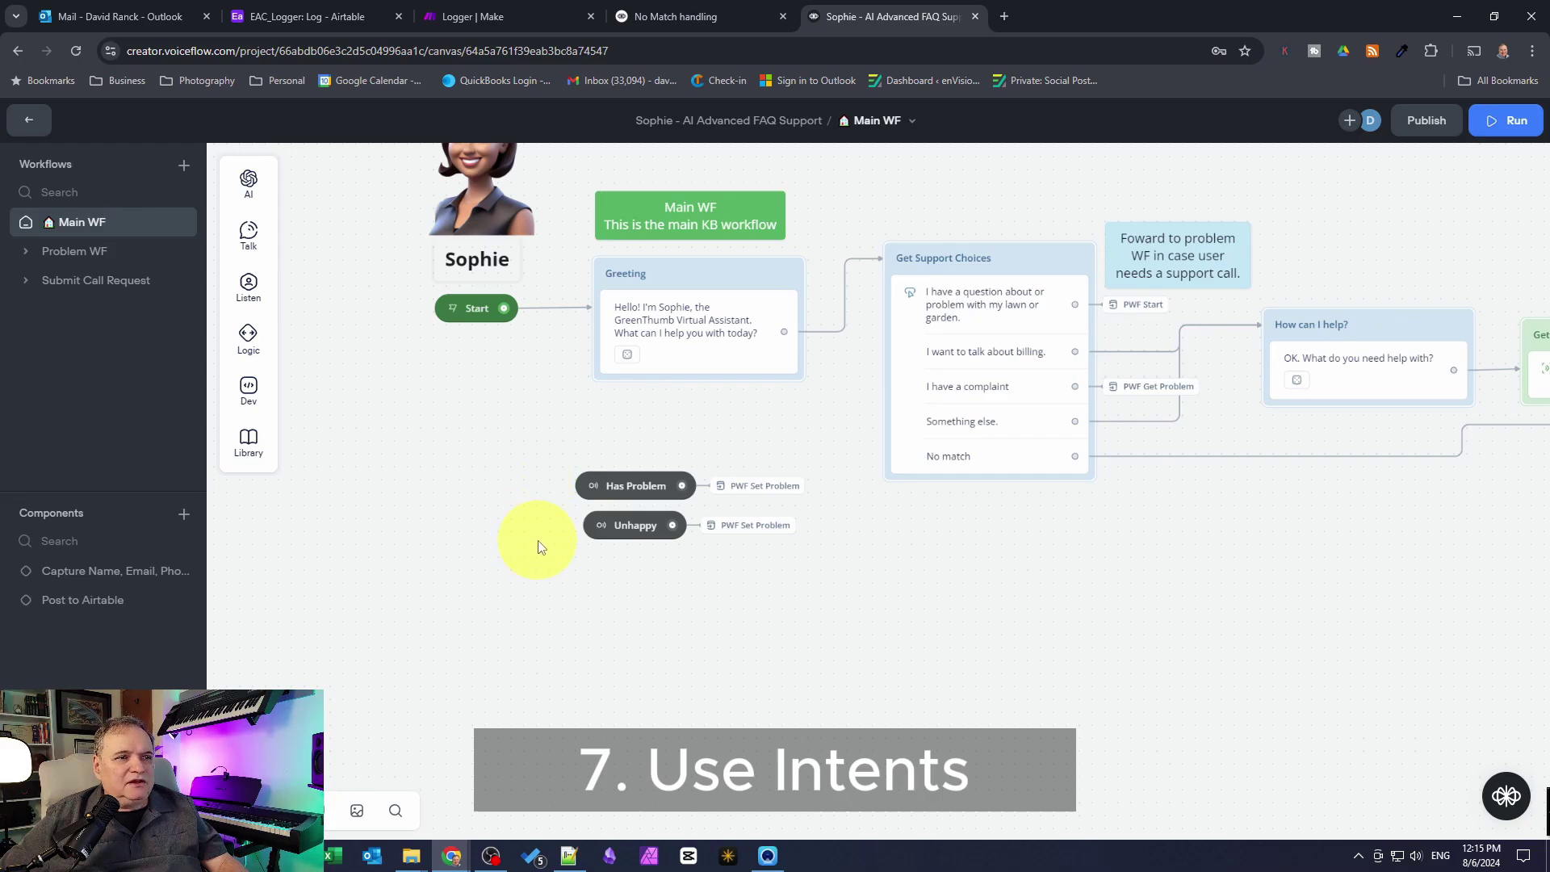
click(640, 529)
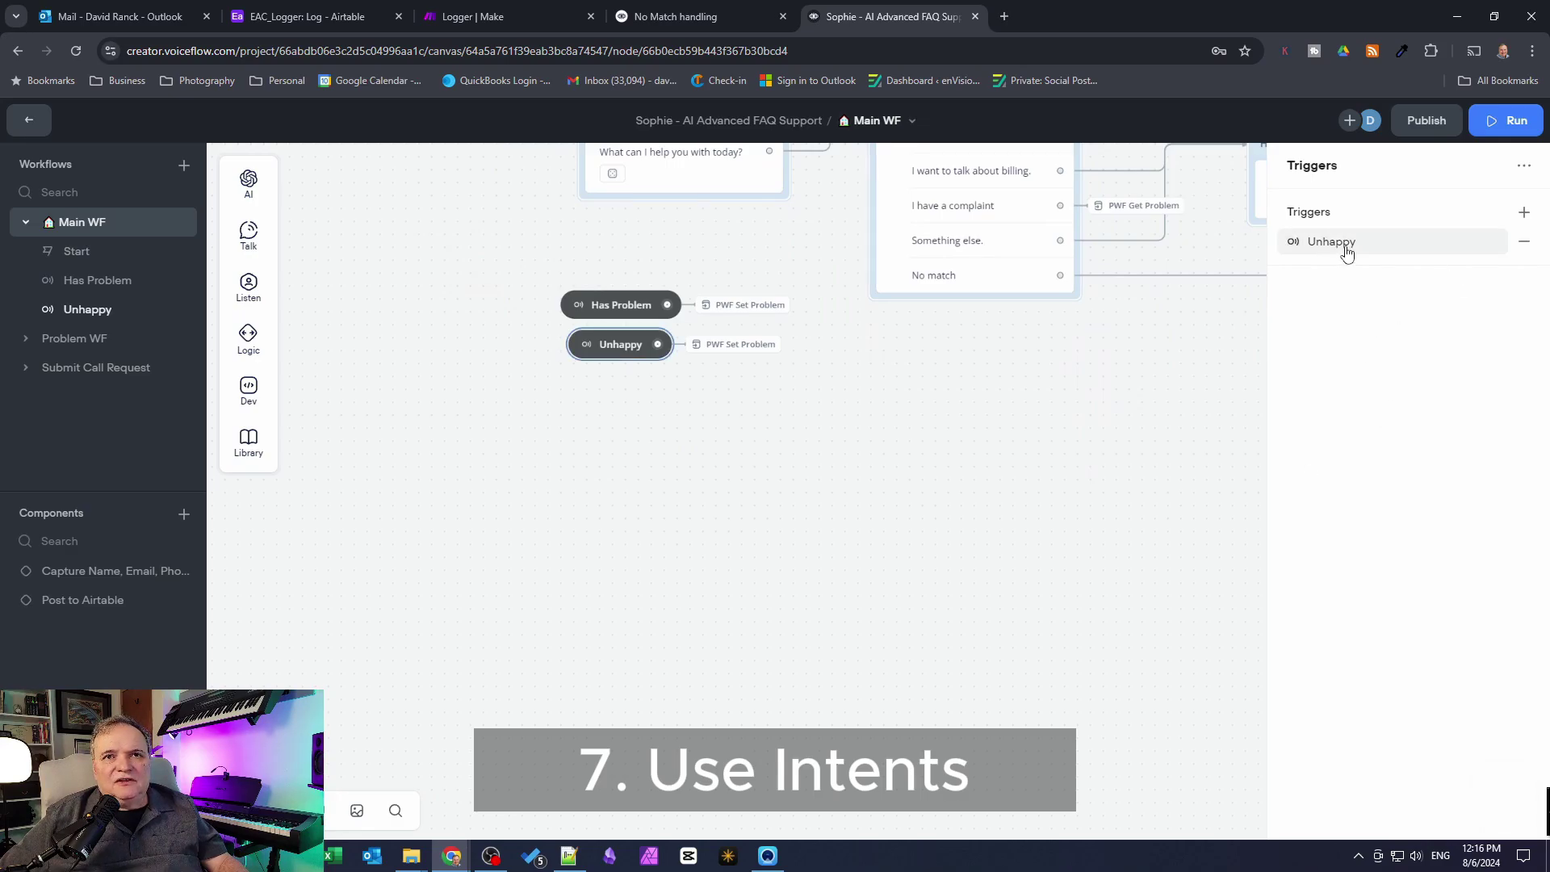
click(1322, 250)
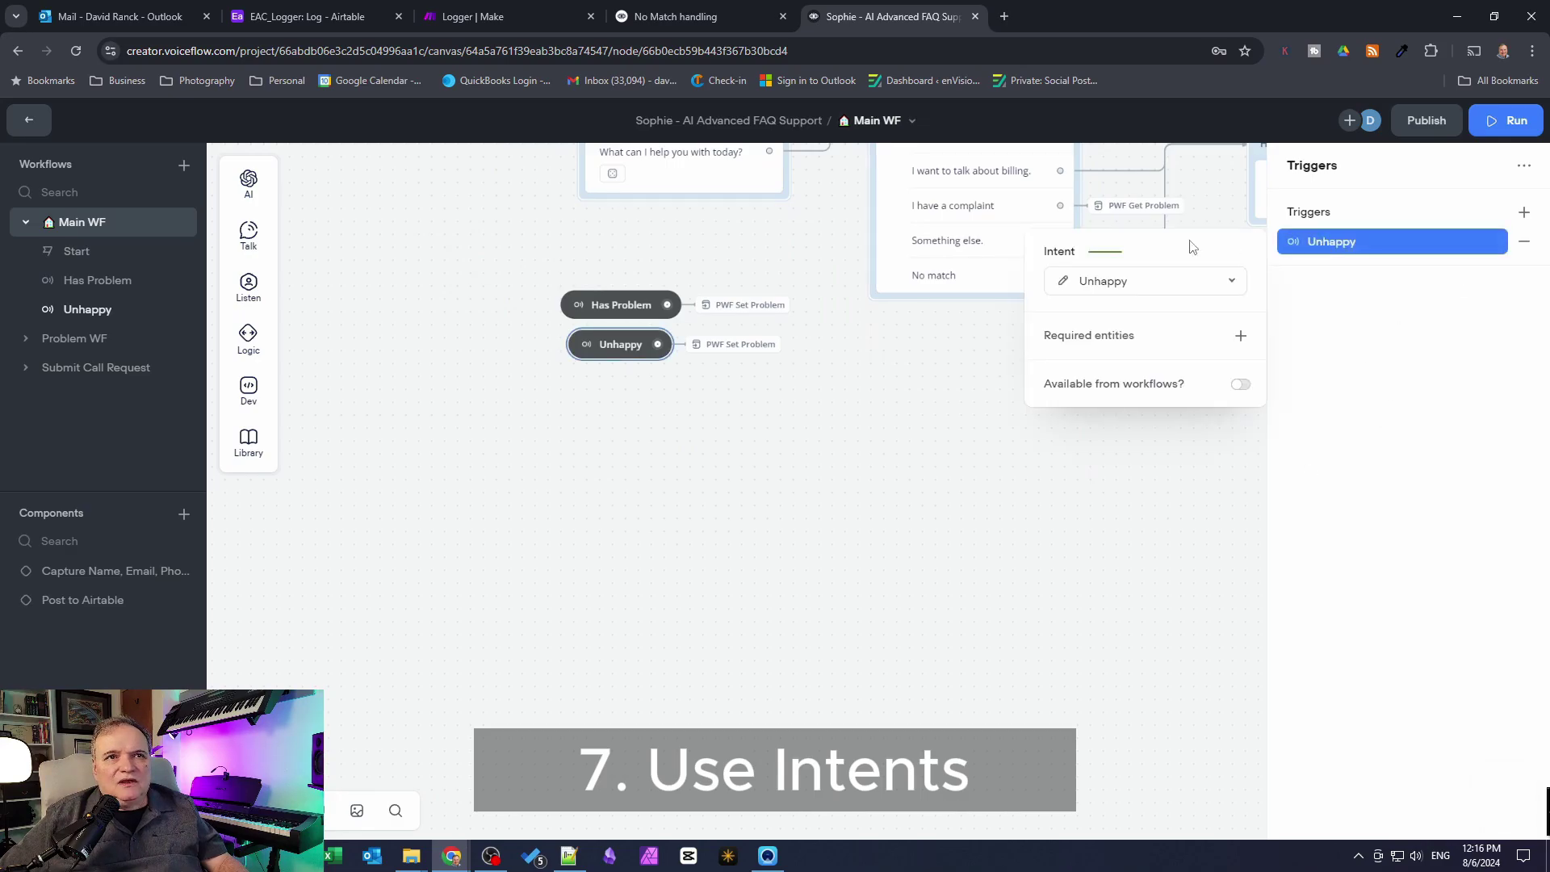
click(1064, 282)
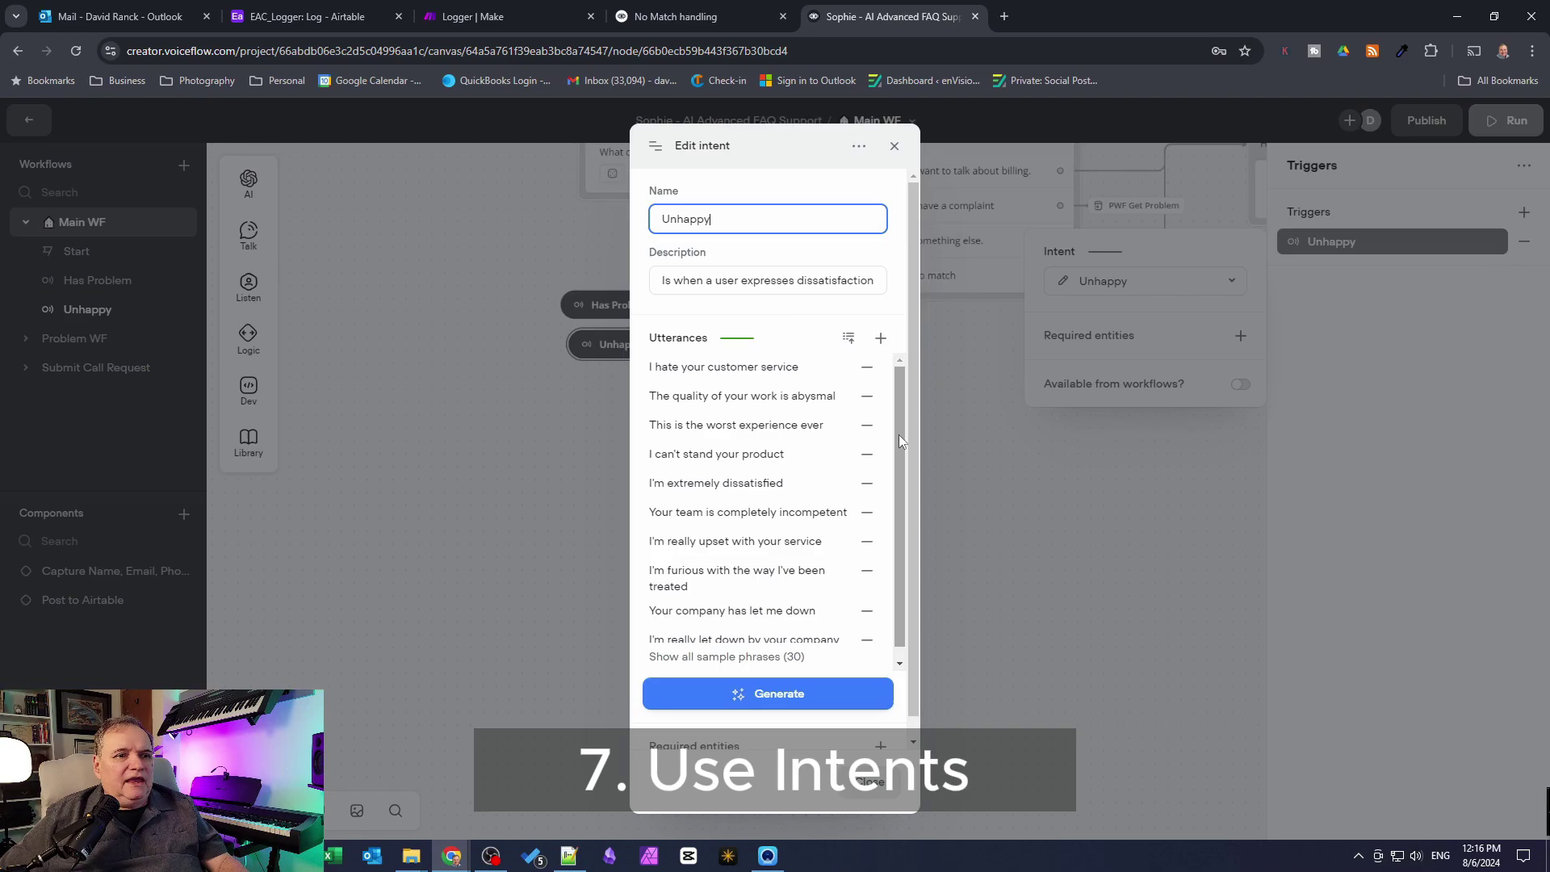
click(758, 656)
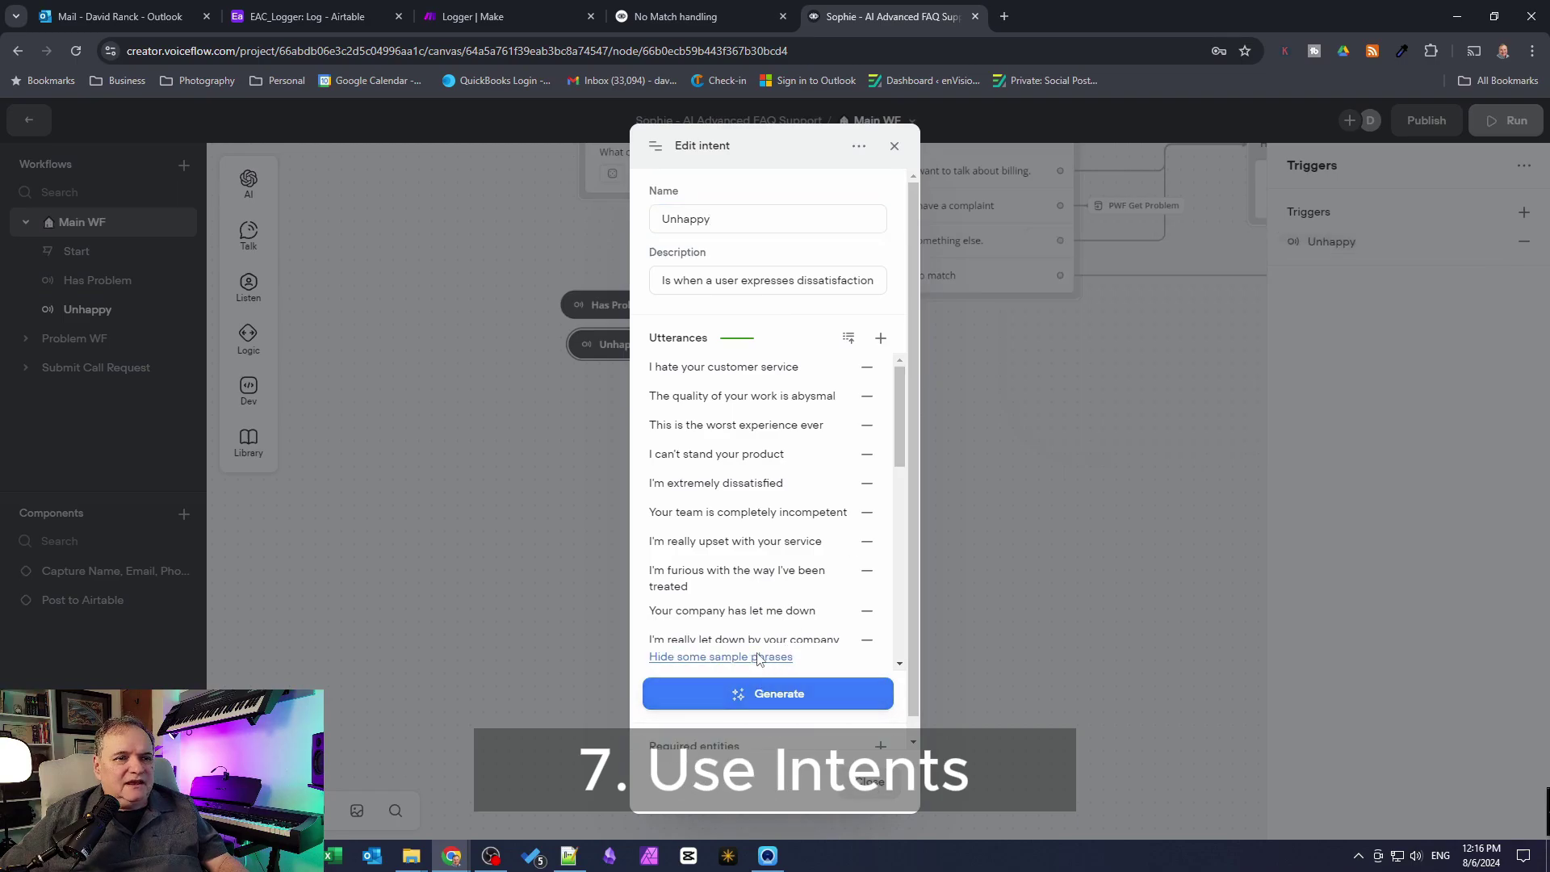
scroll(783, 412, down, 4)
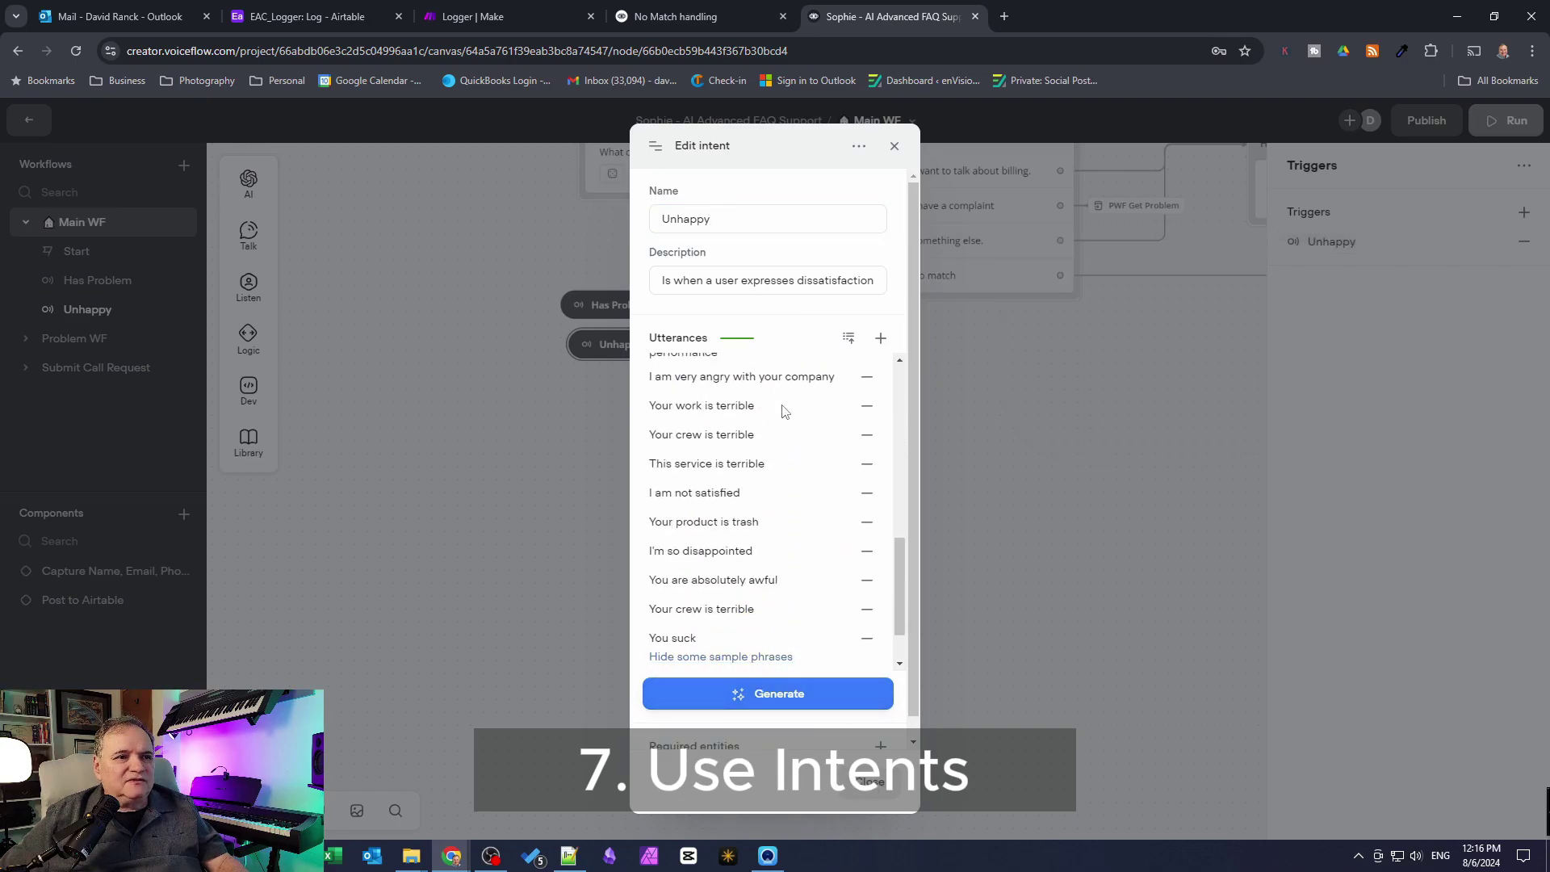
scroll(783, 412, down, 2)
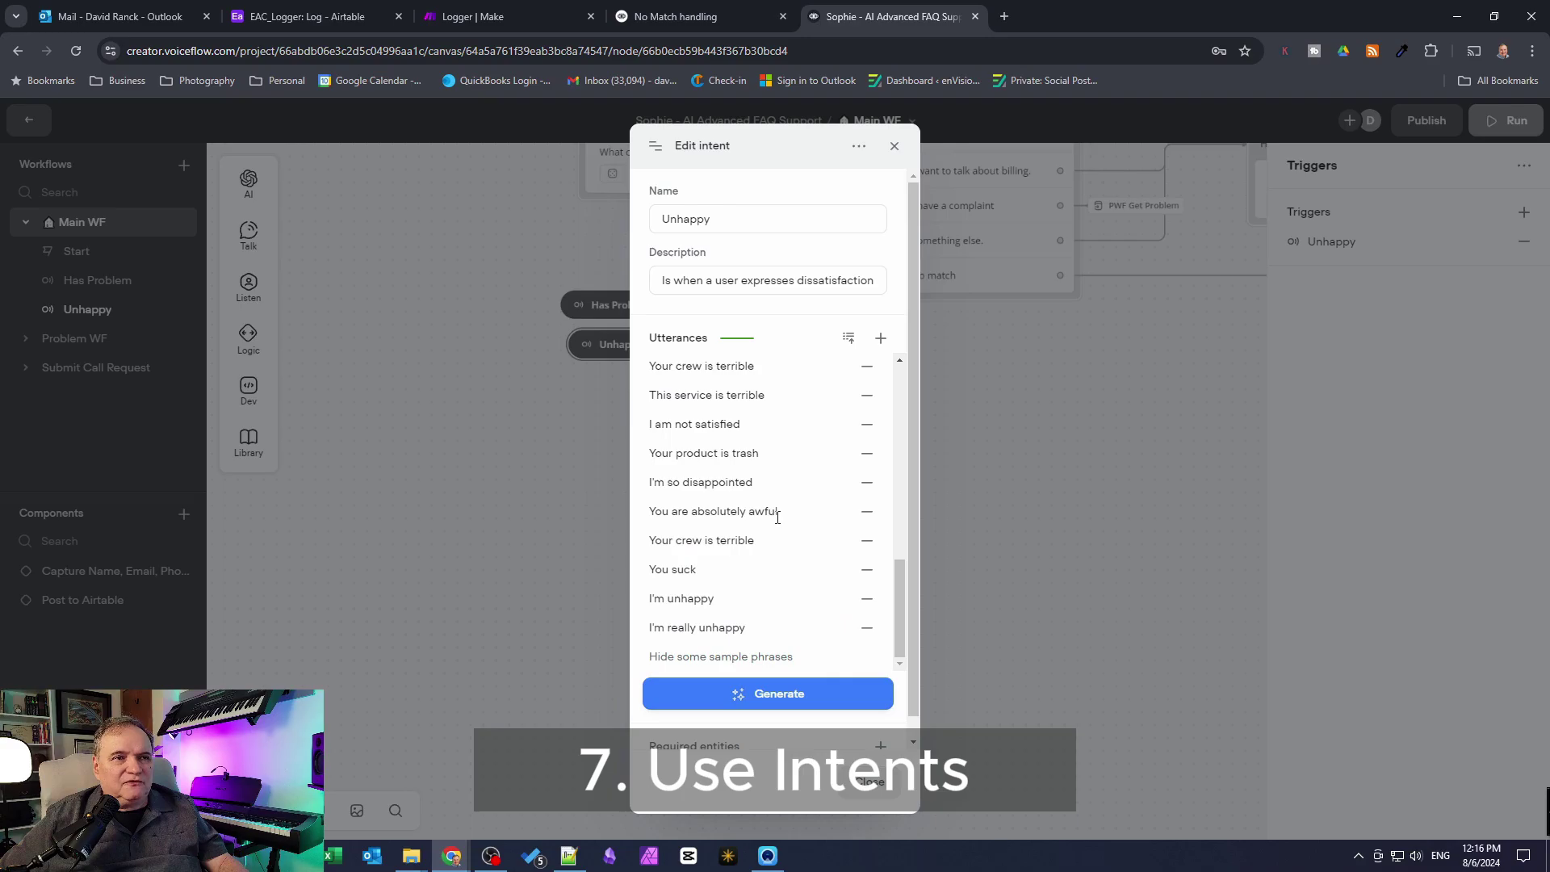
Finish reviewing the Unhappy intent's utterances, close it, and consult the matching hierarchy in the No Match handling documentation before returning to the canvas
scroll(777, 517, up, 15)
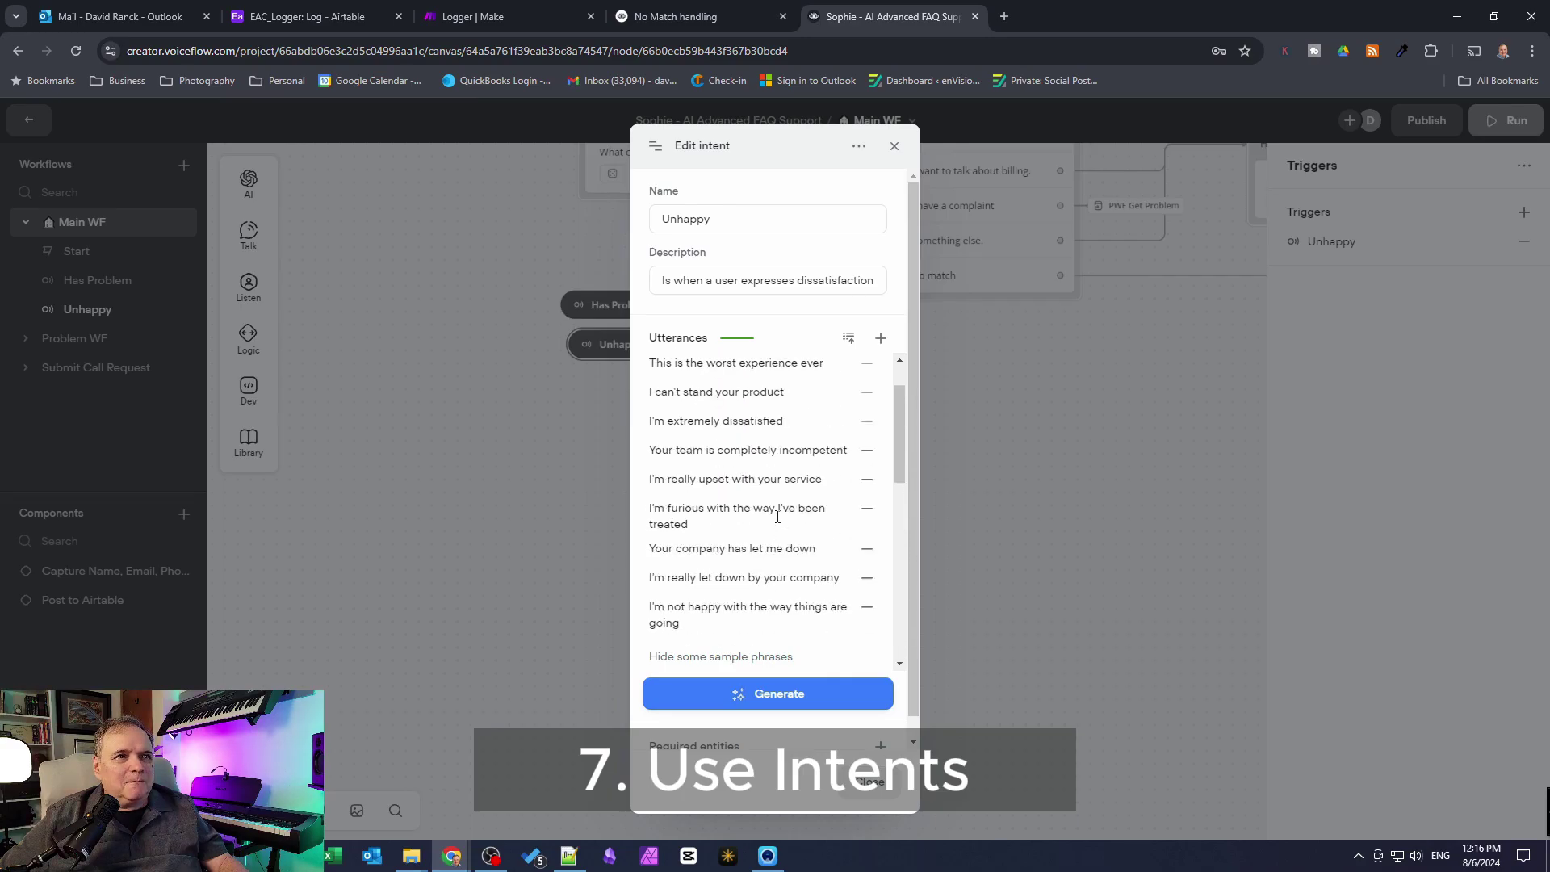
key(Escape)
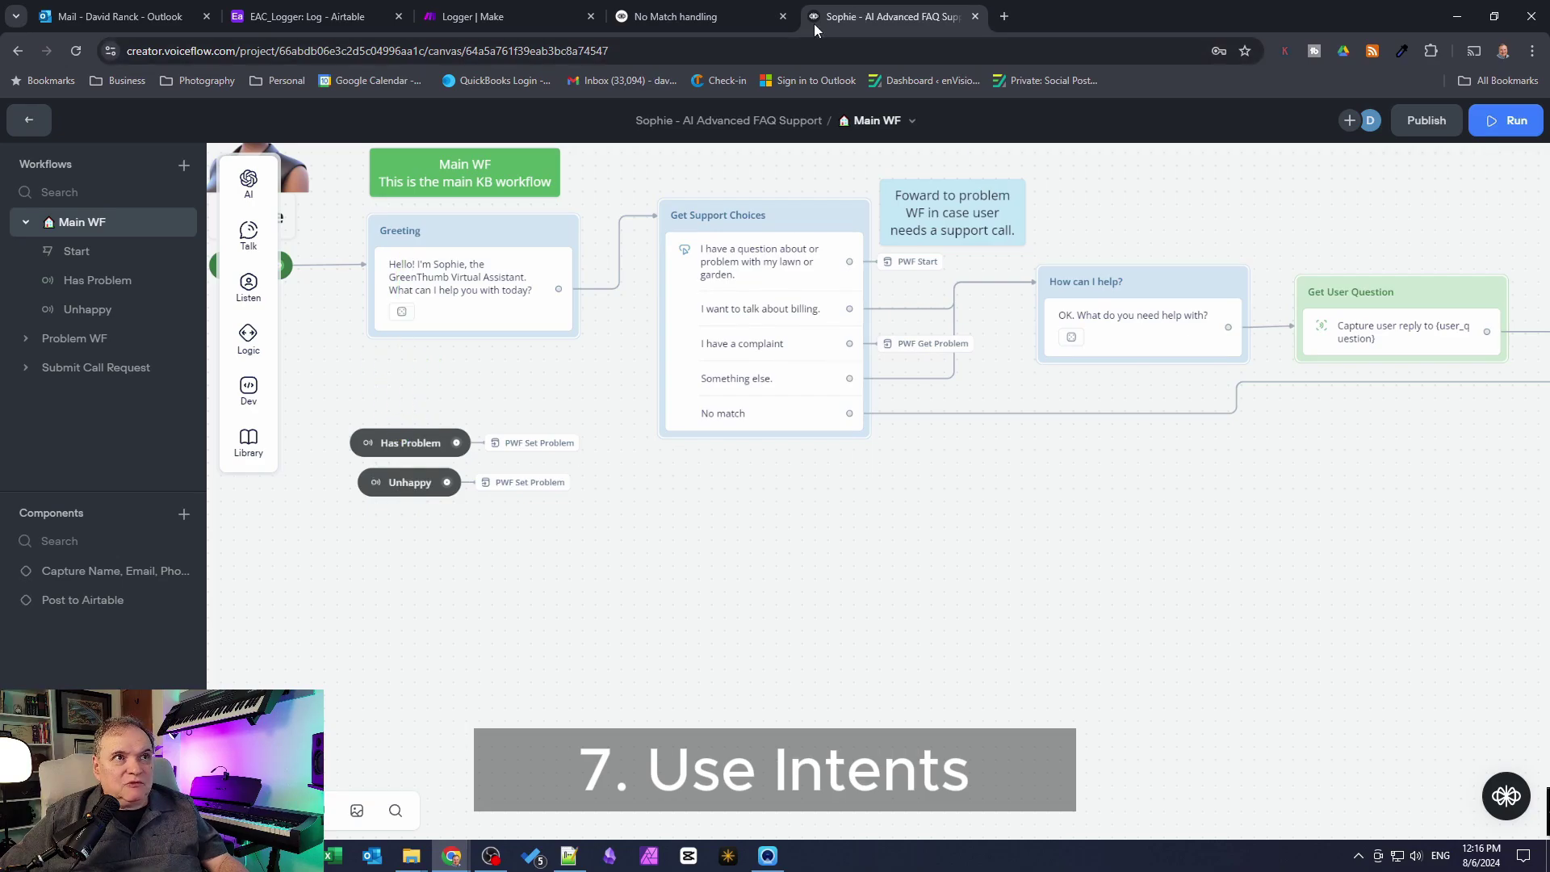
click(713, 15)
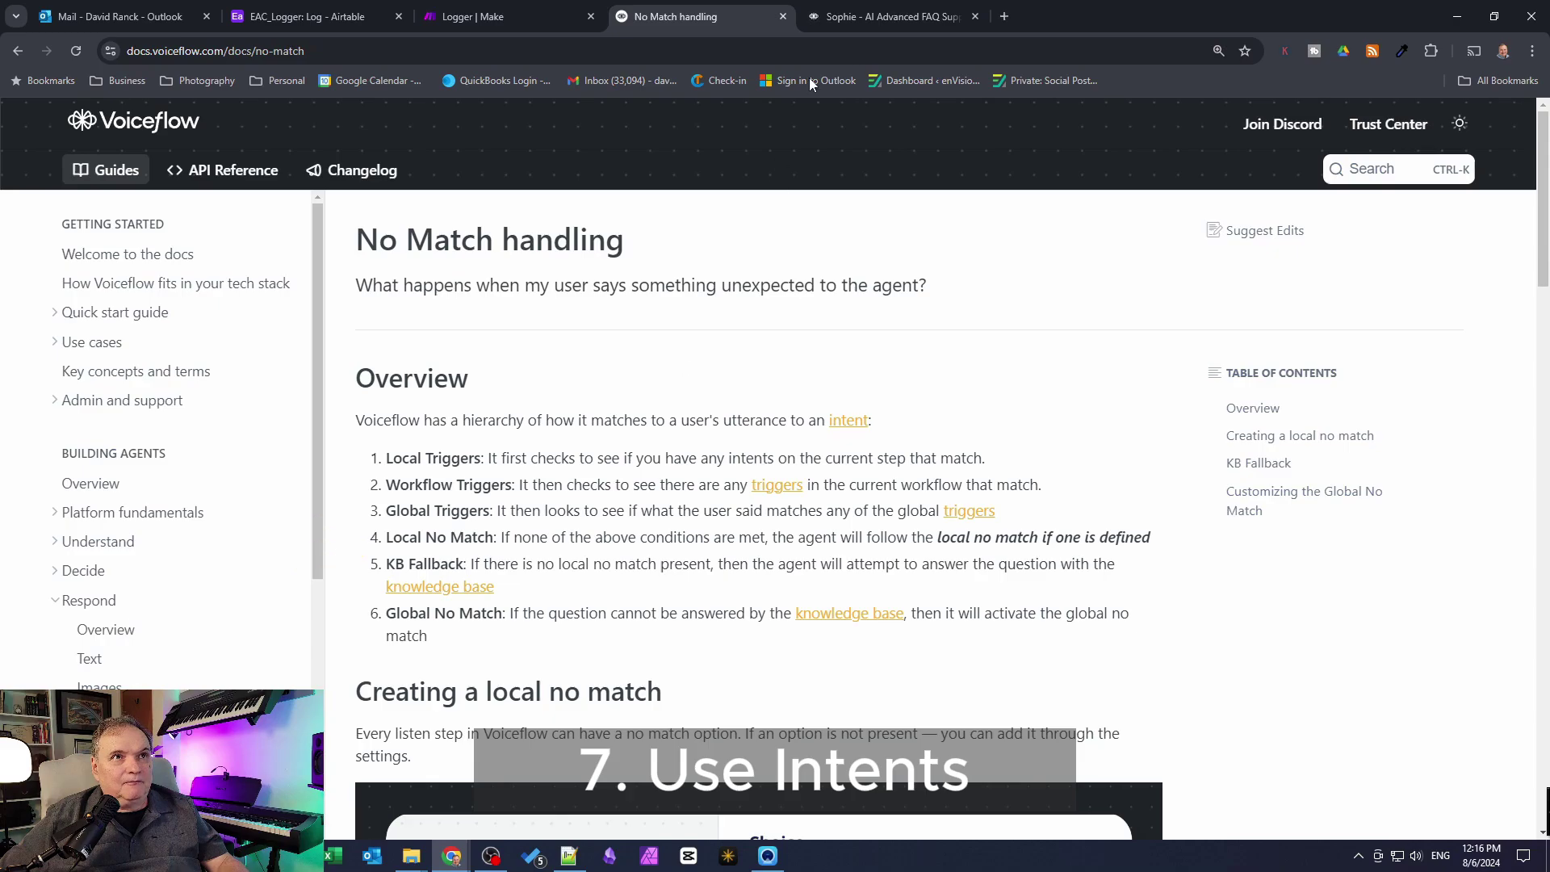
click(856, 13)
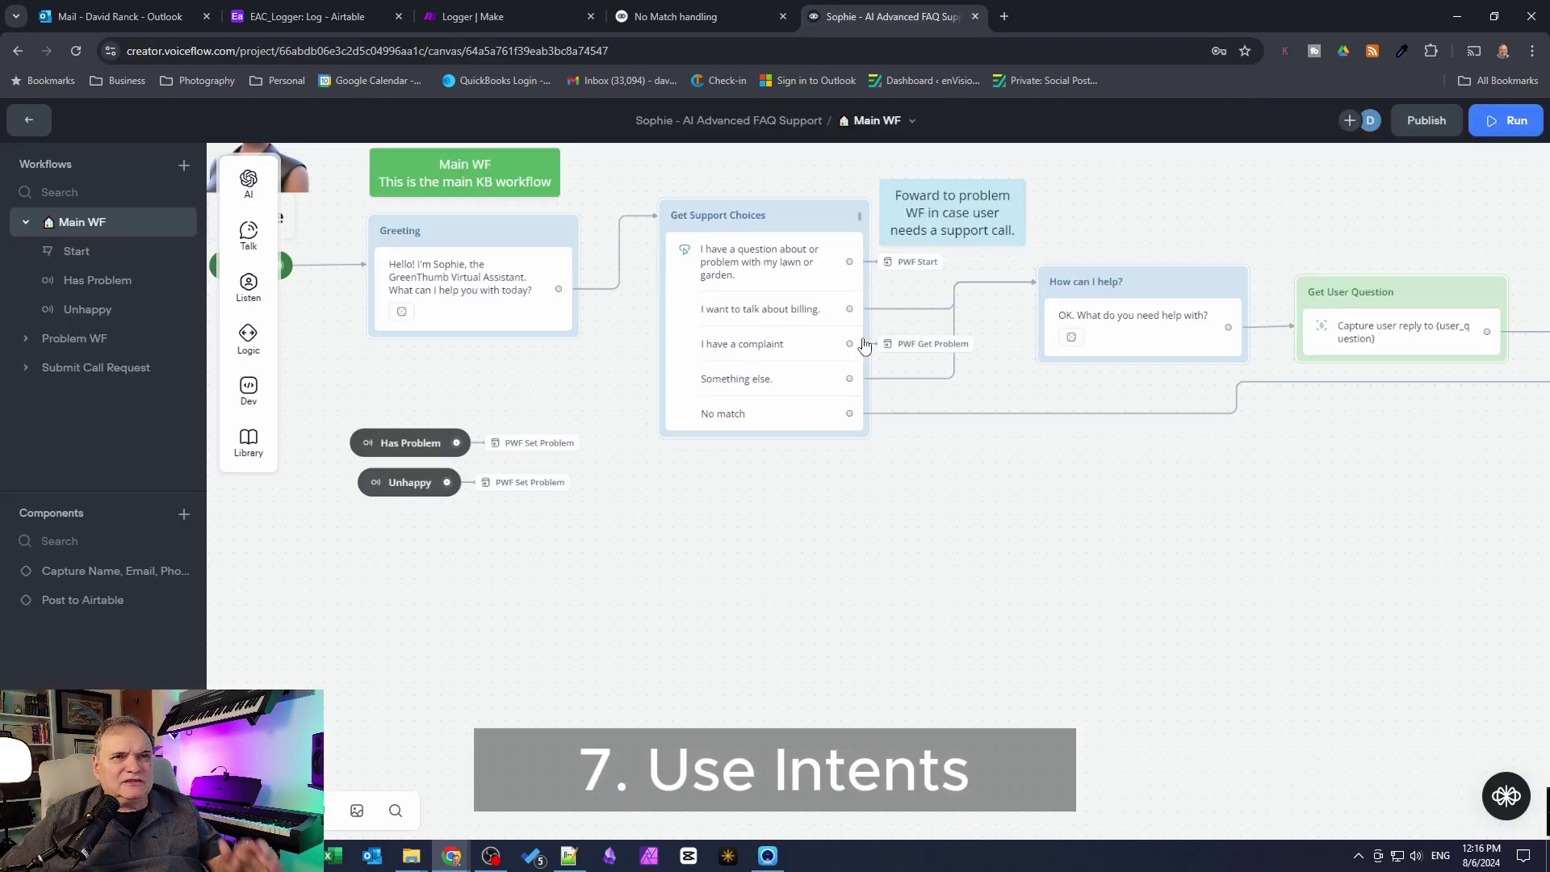
Run a test from the Get Support Choices block and send the message "I am unhappy"
key(r)
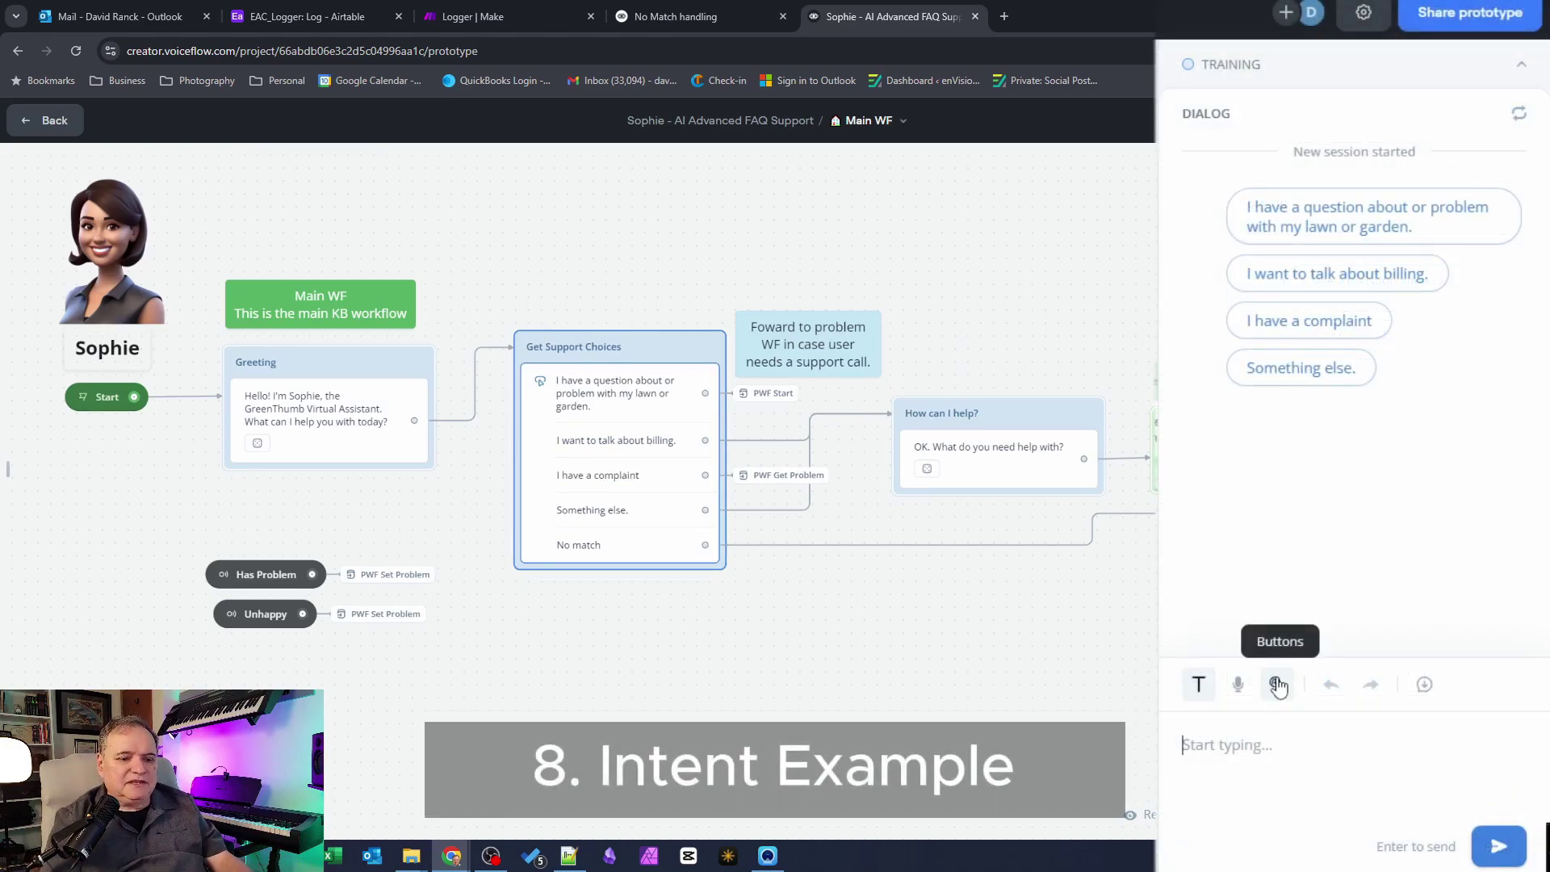
text(I a)
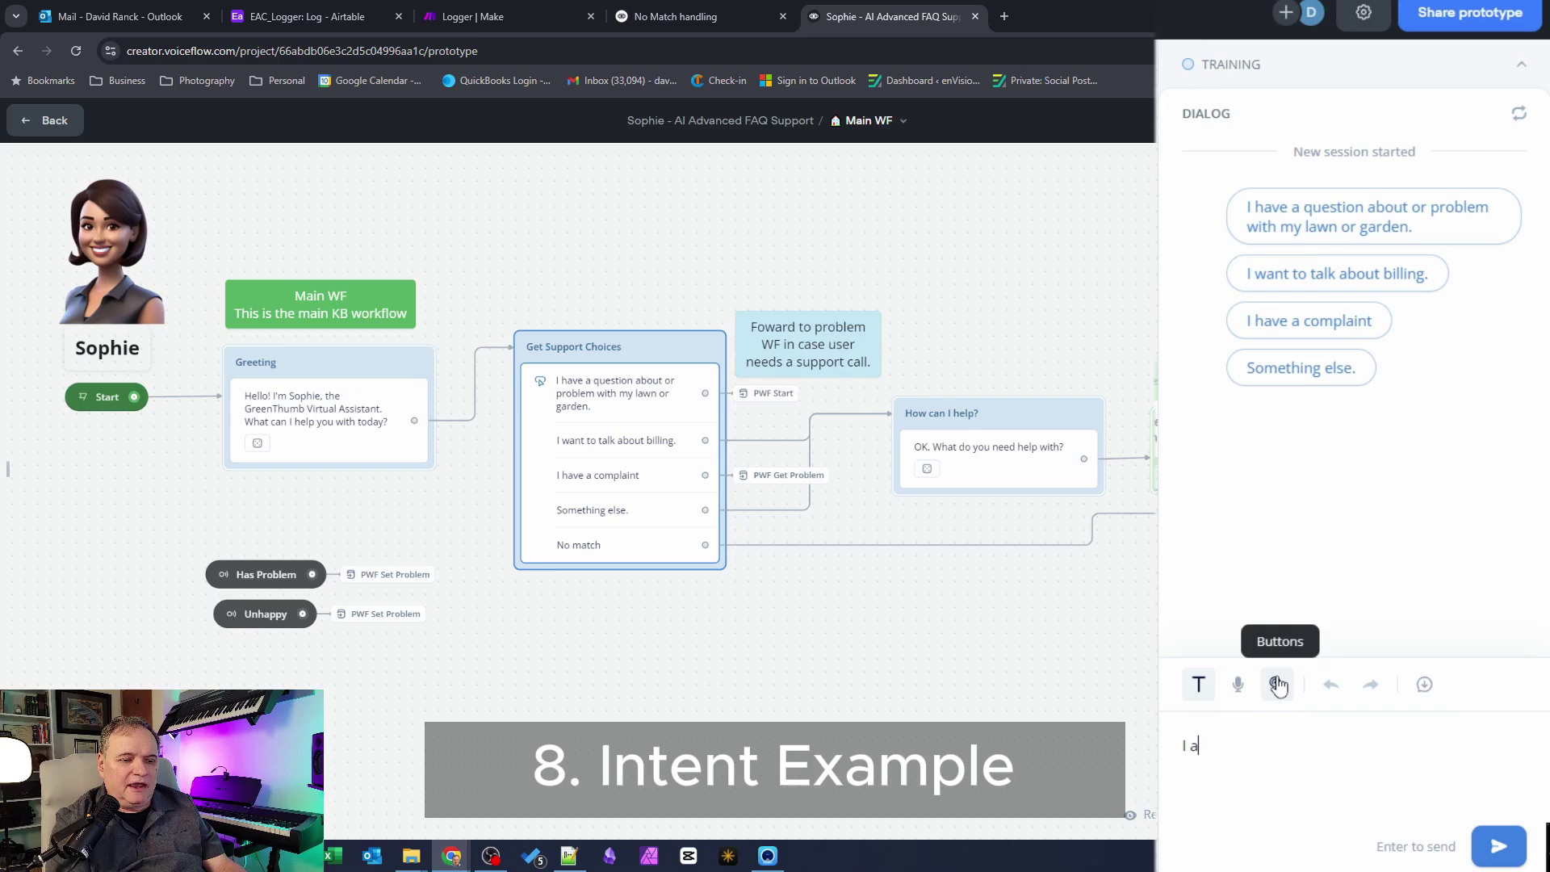
text(m unhap)
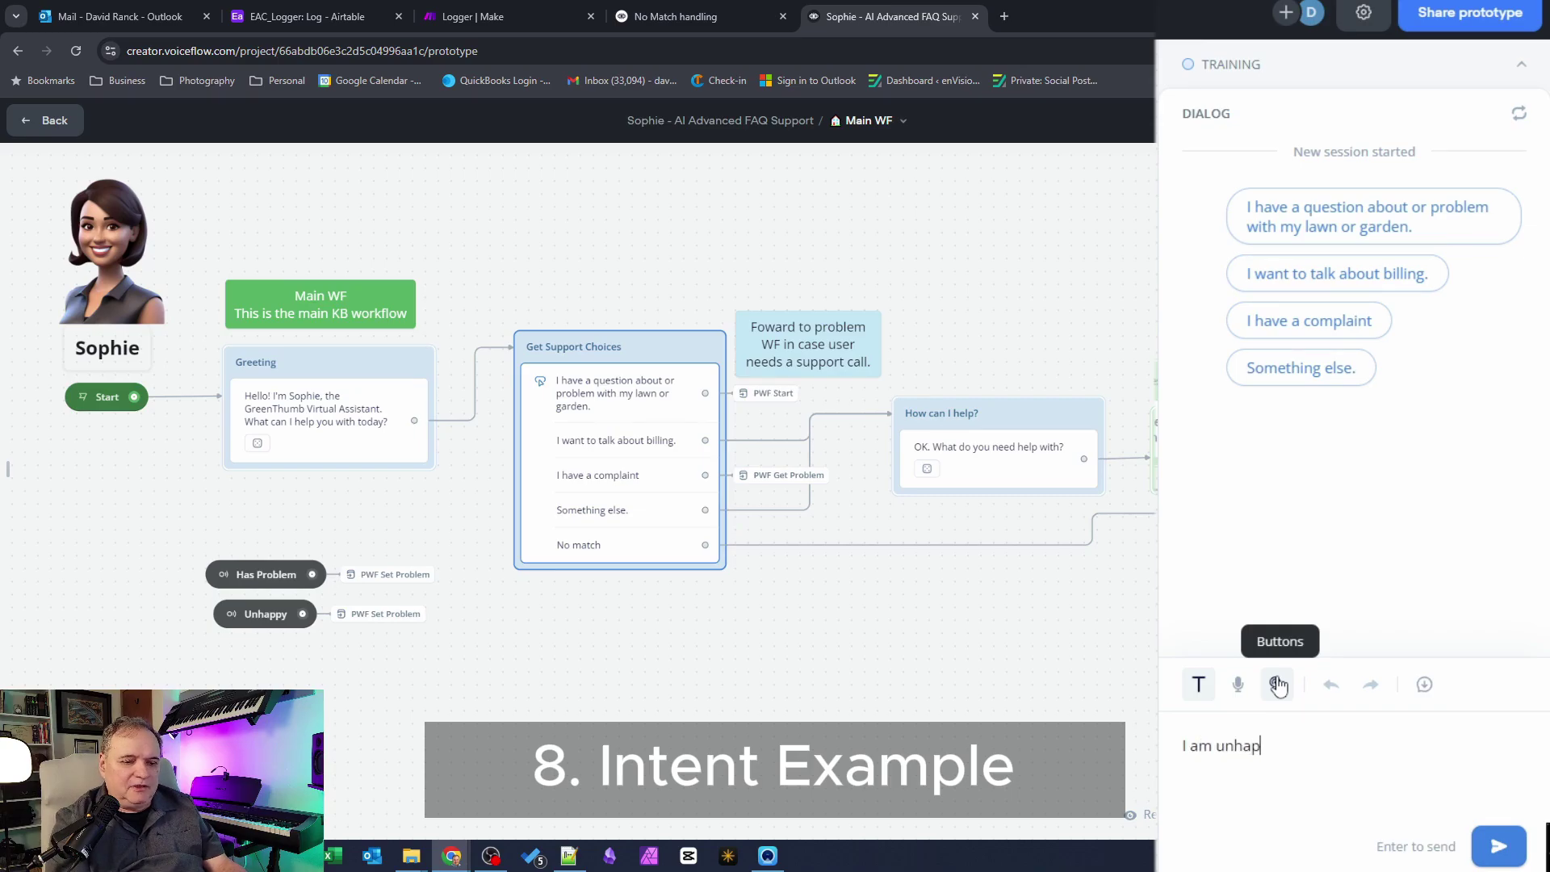
text(py)
key(Return)
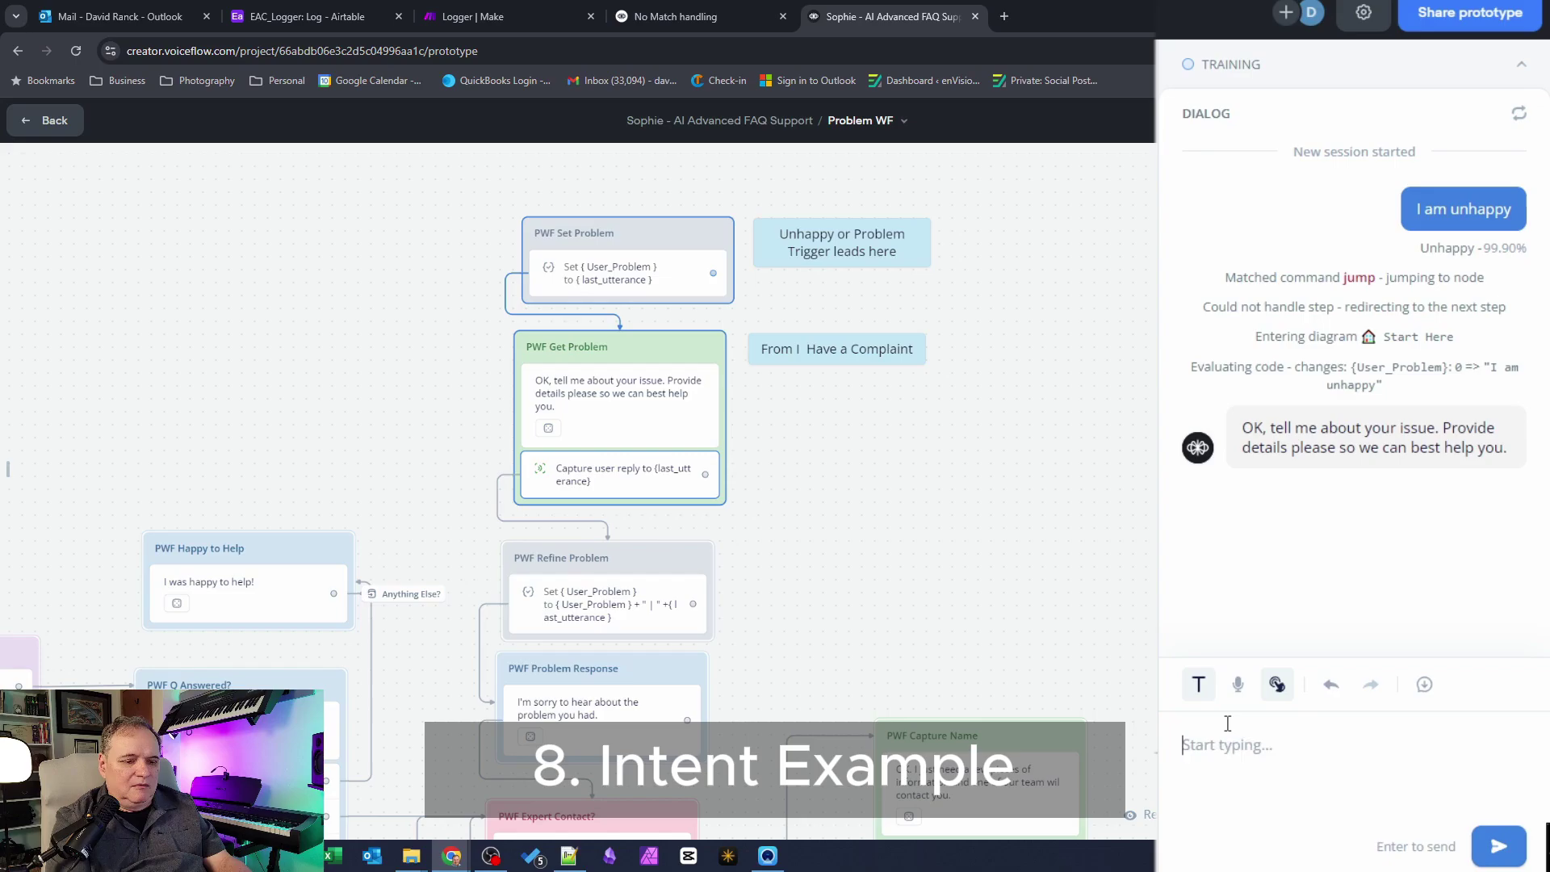
Answer the agent's request for issue details with "My roses died"
text(My roses dies)
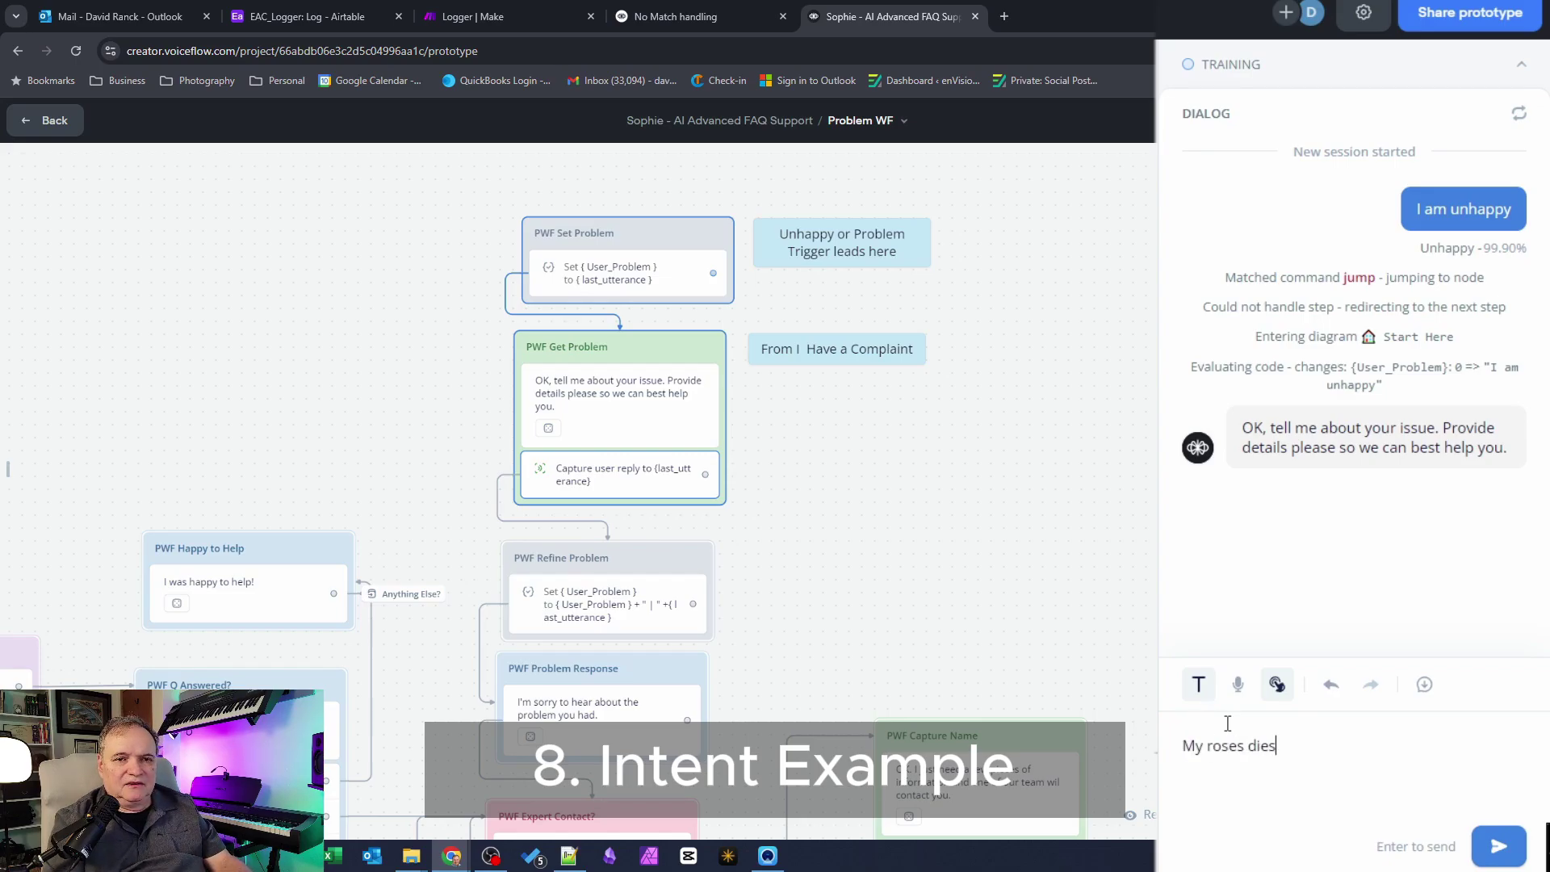
key(Return)
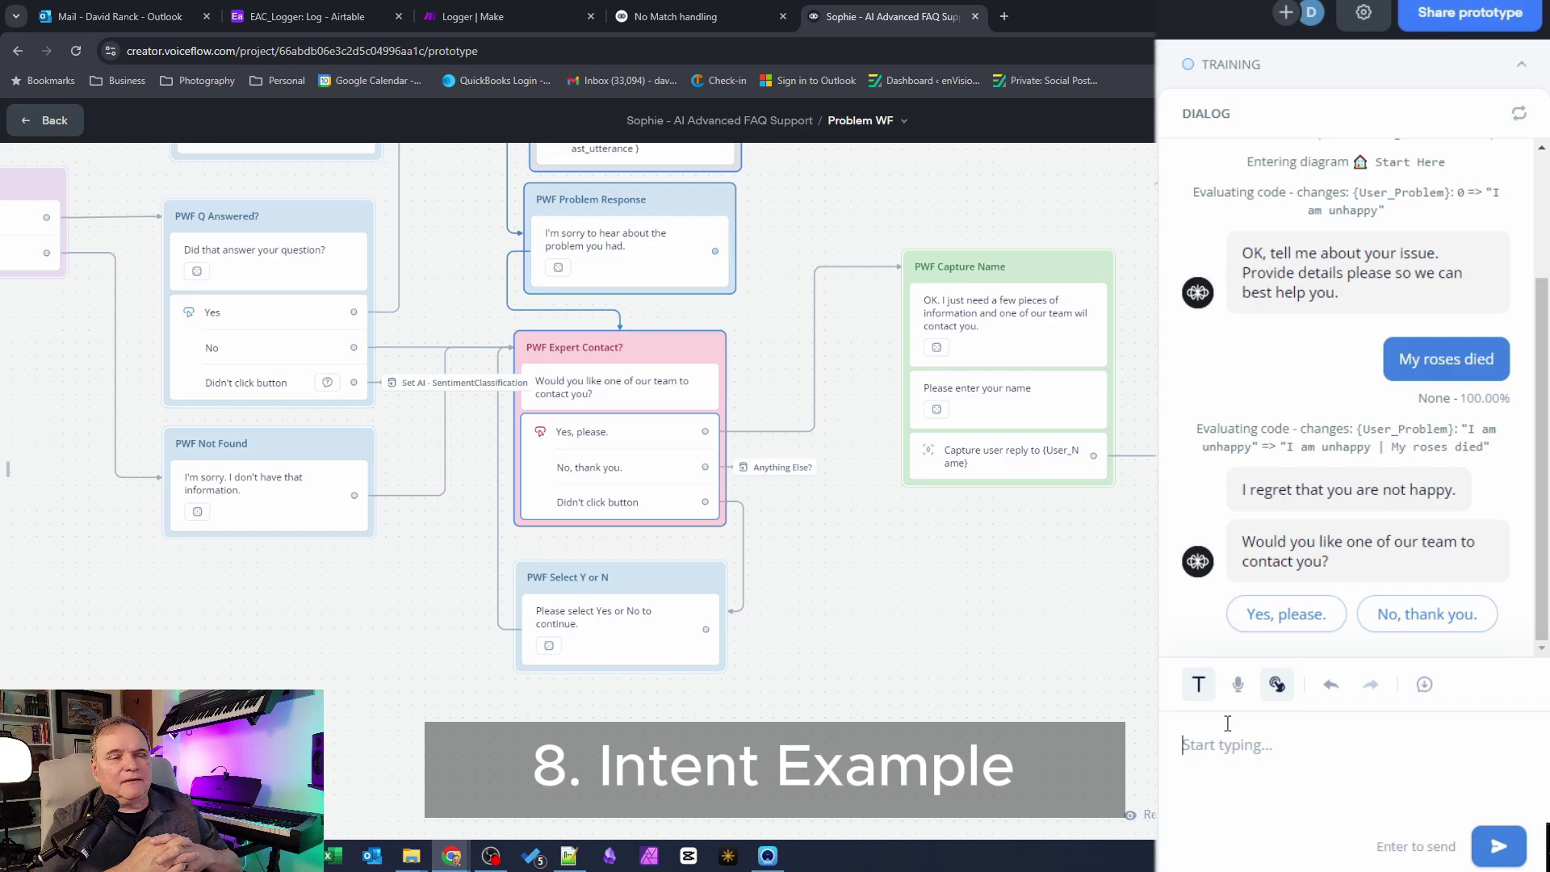
click(1227, 724)
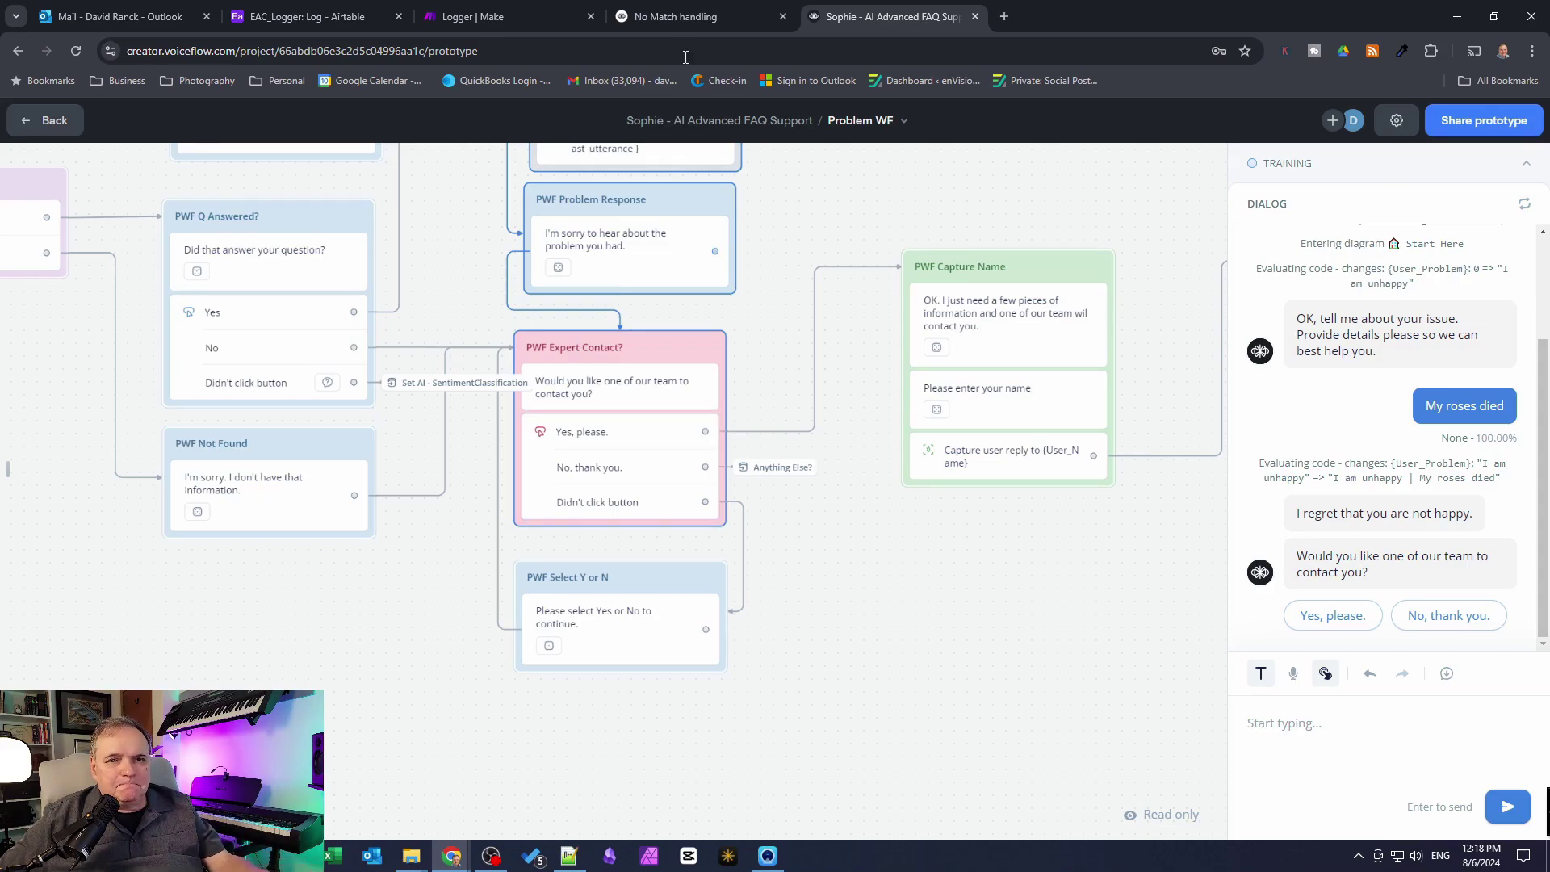
Leave the test, return to the Main WF workflow and start a new test from the Get Support Choices block
click(42, 120)
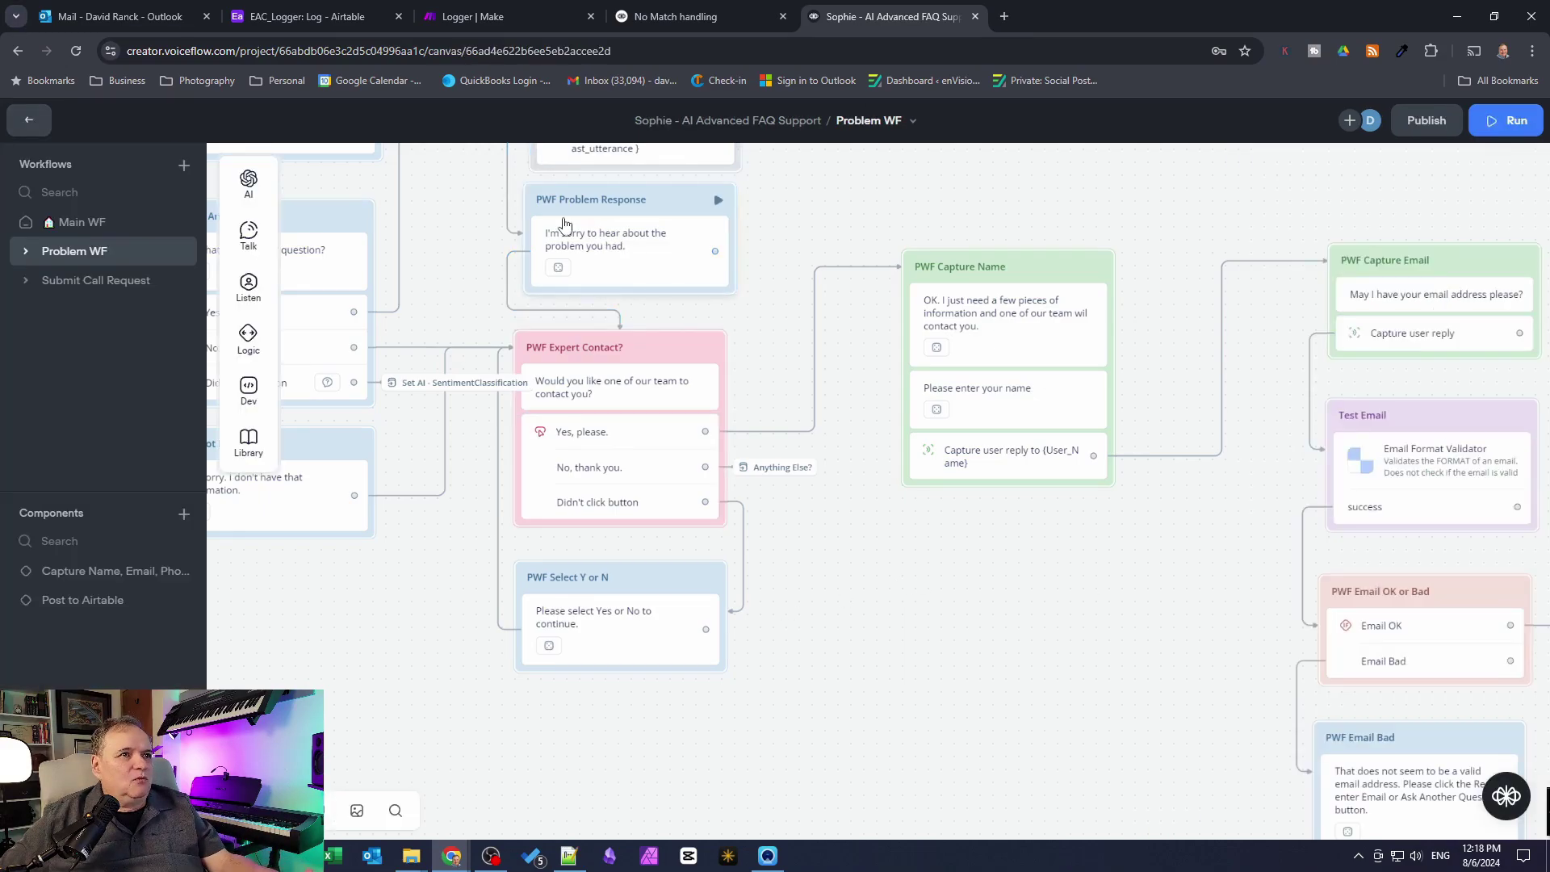
click(81, 223)
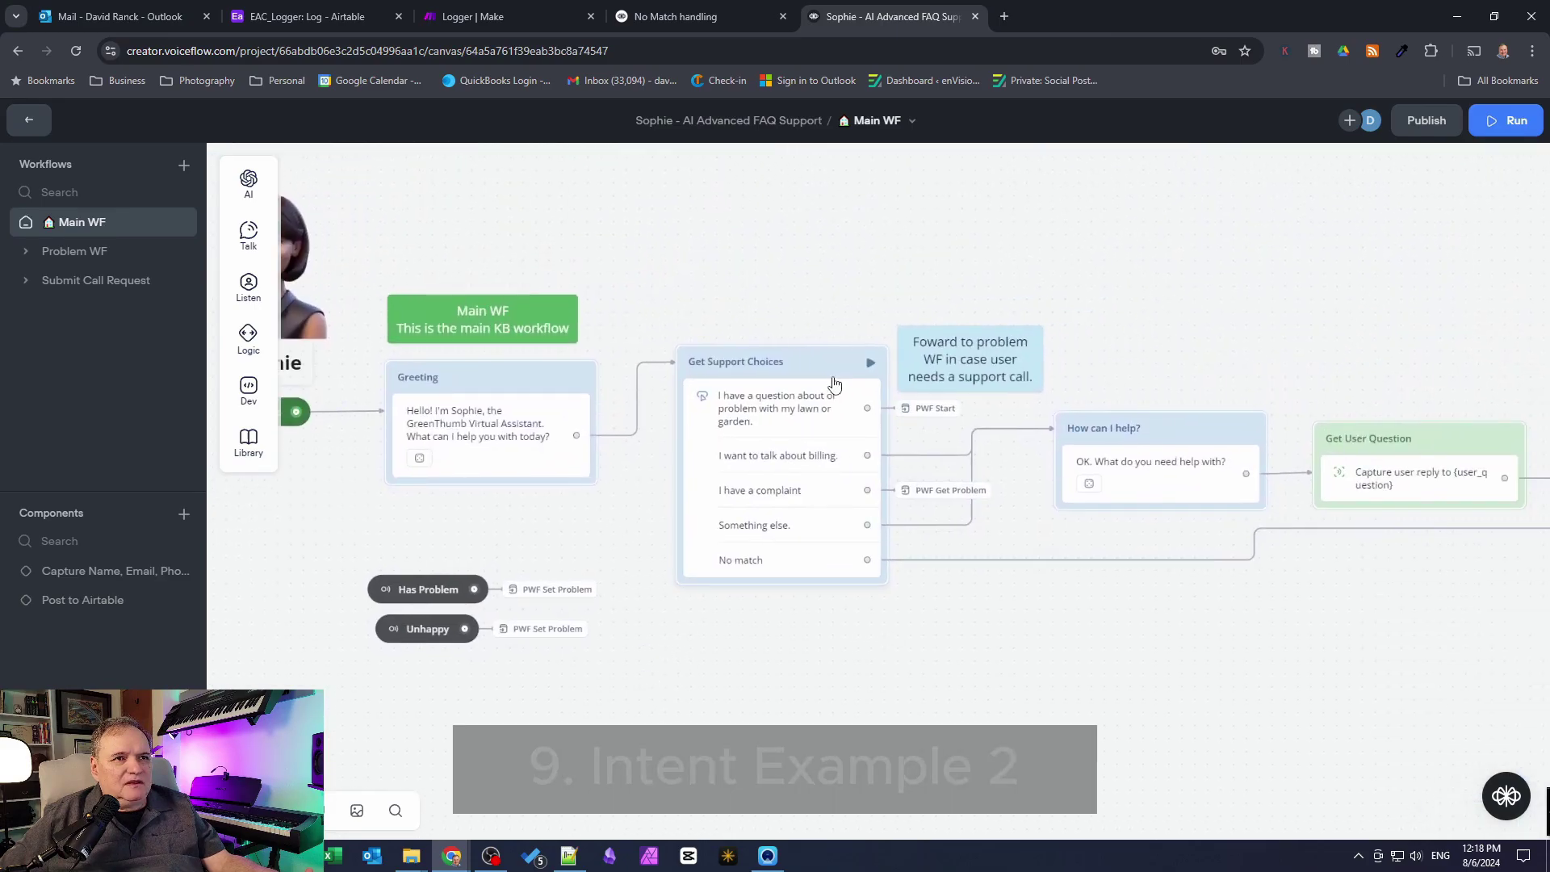
click(869, 366)
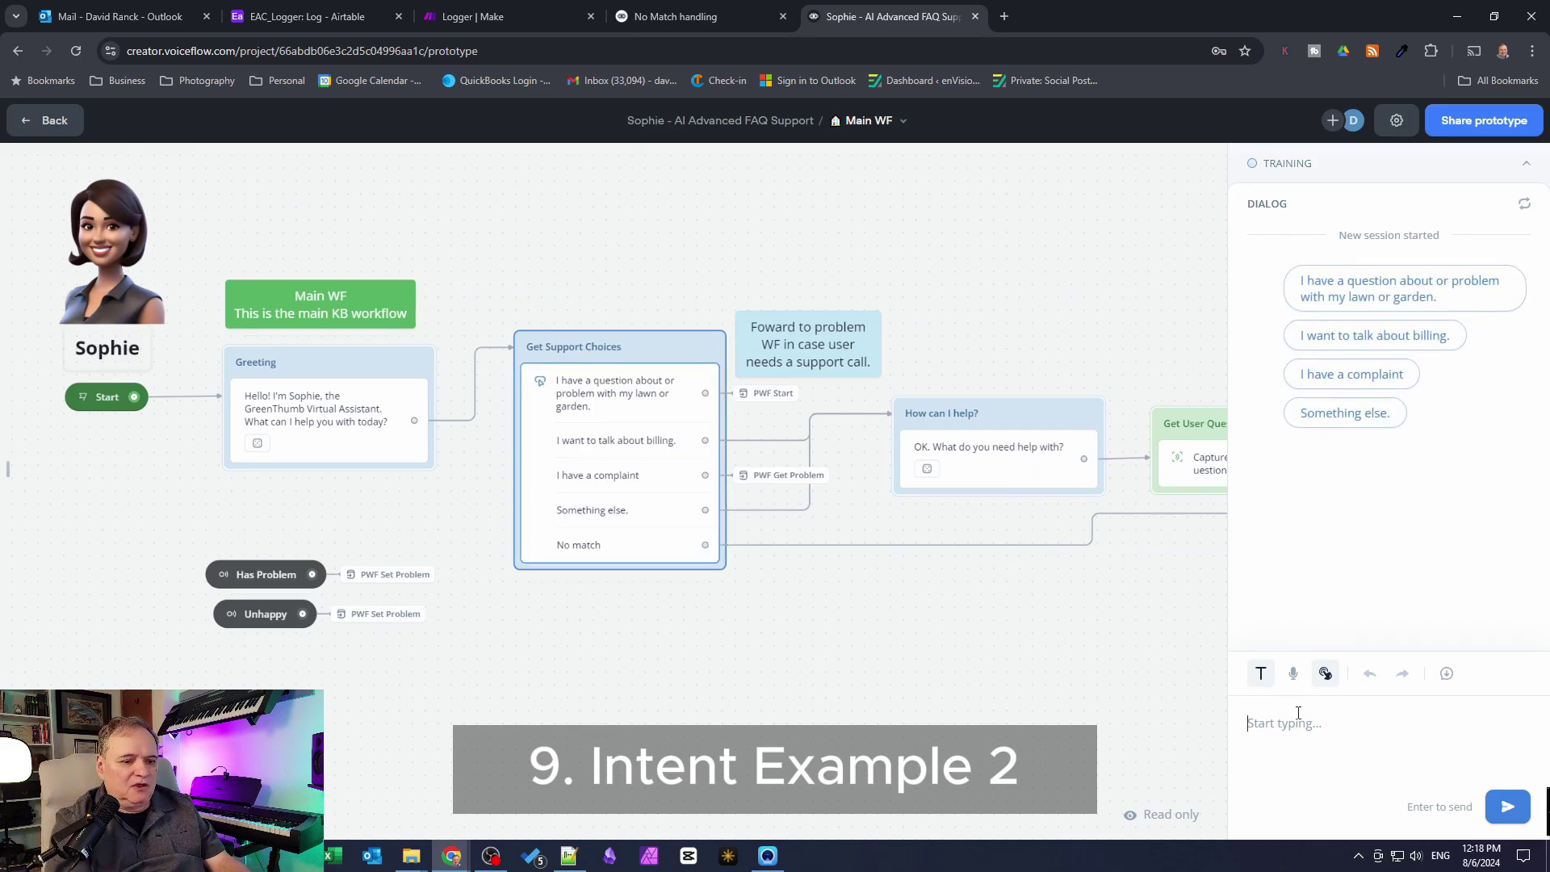
text(YOur crew)
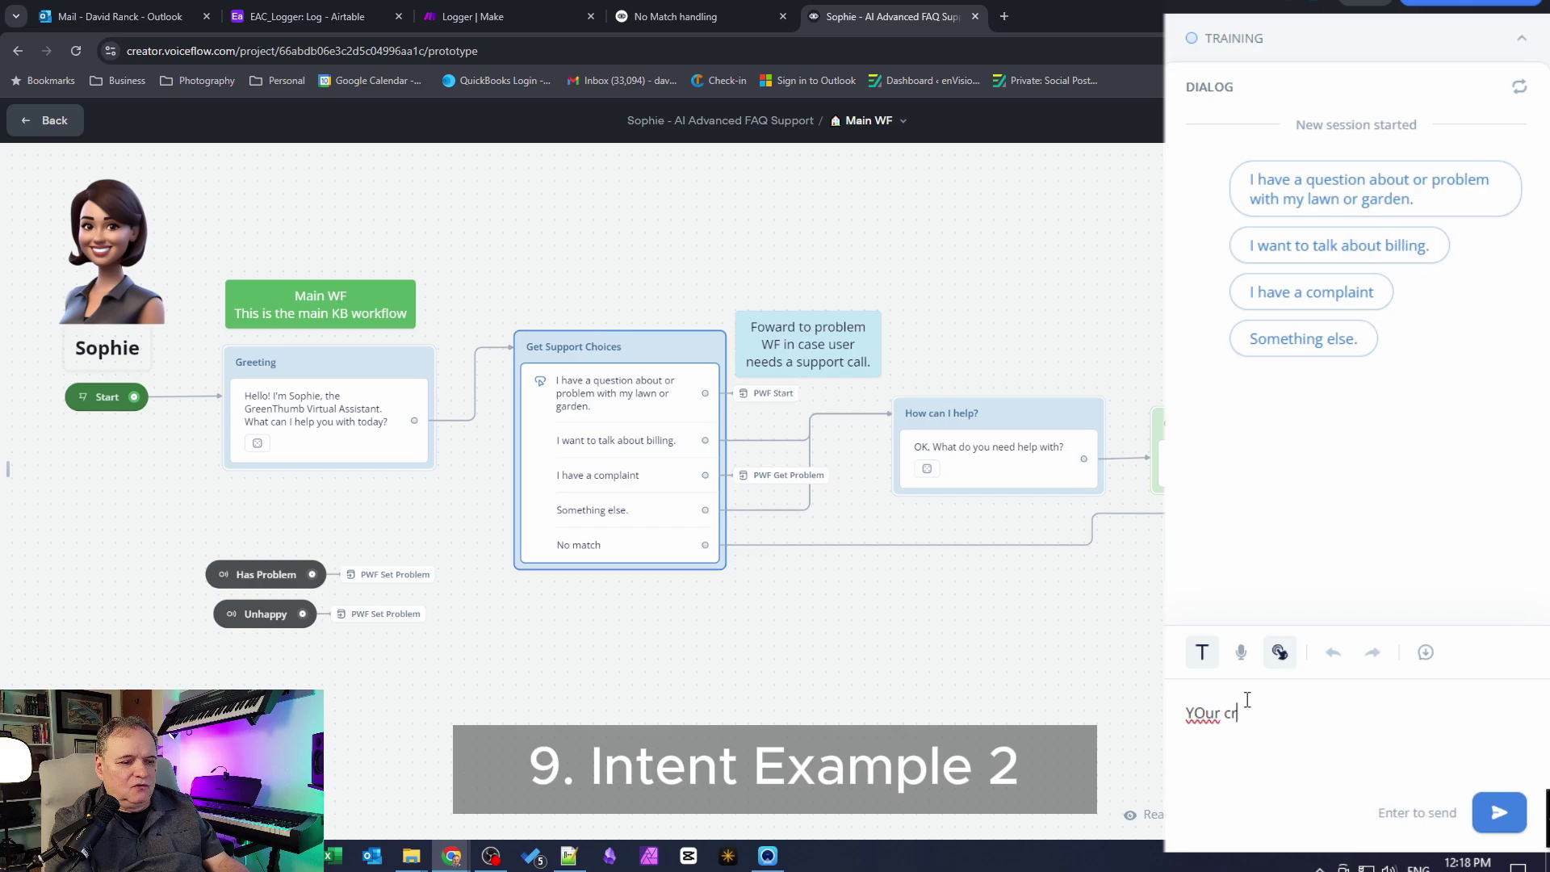
key(BackSpace)
key(BackSpace)
key(BackSpace)
key(BackSpace)
key(BackSpace)
key(BackSpace)
key(BackSpace)
key(BackSpace)
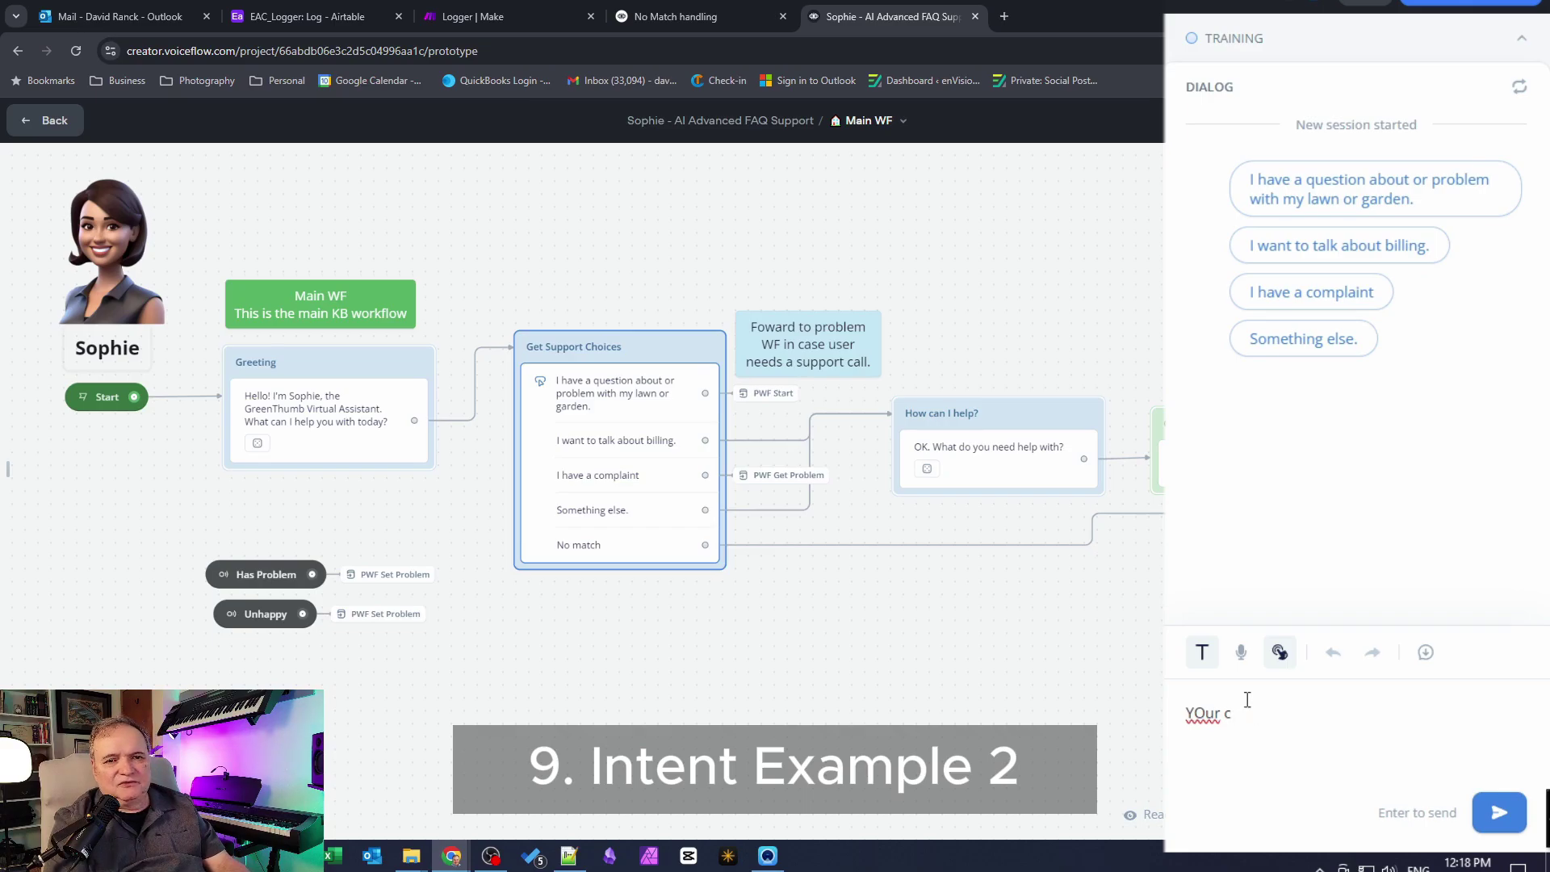
Send the message "I hate your crew" to the agent to test the Unhappy intent
text(I hate yo)
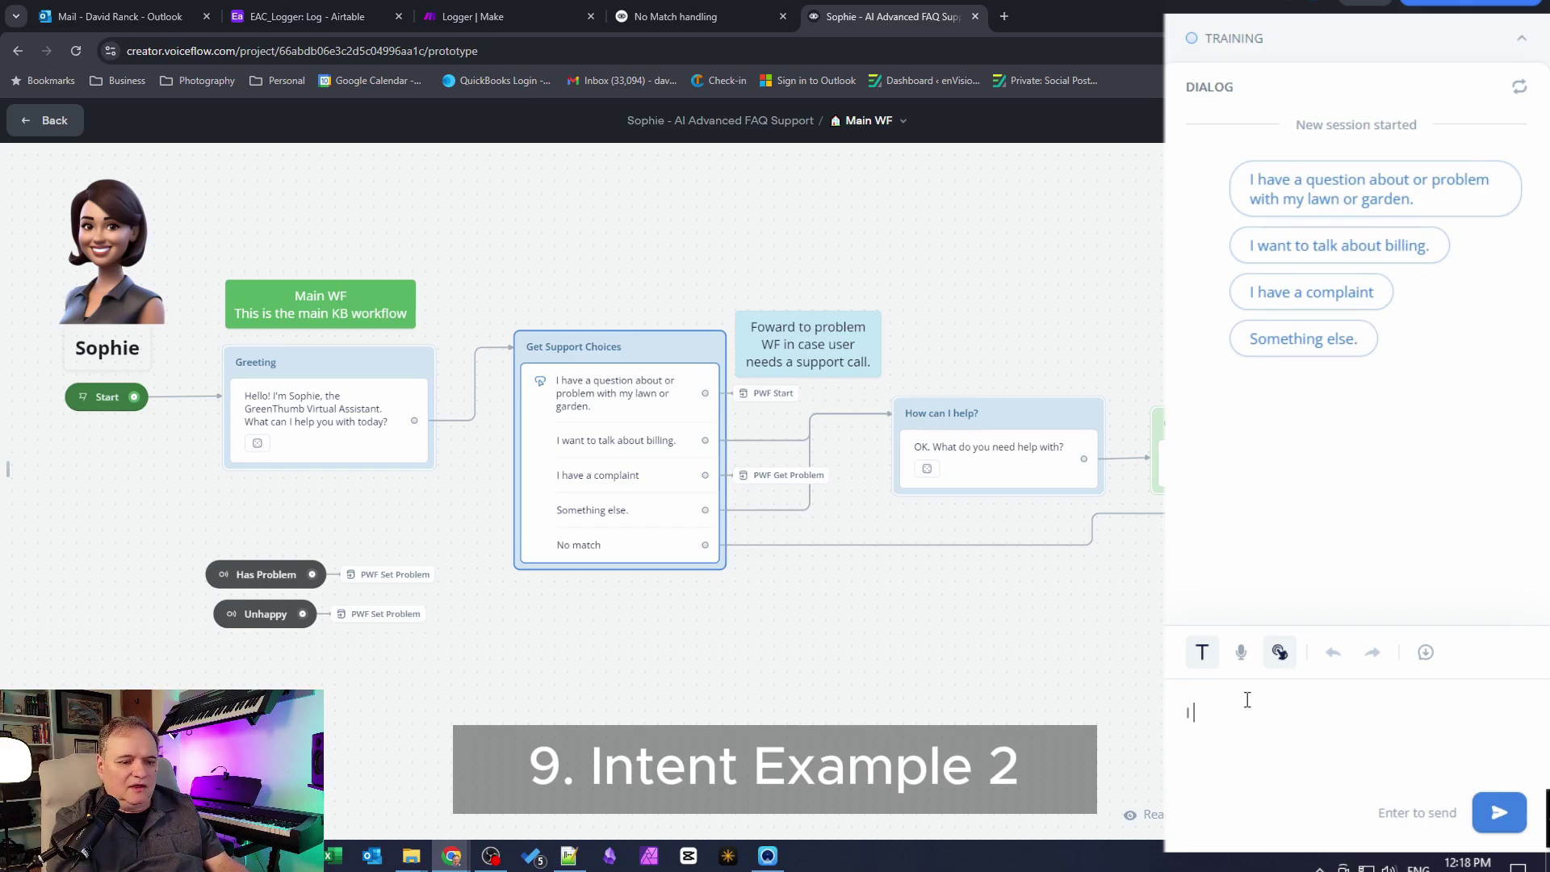
text(ur crew)
key(Return)
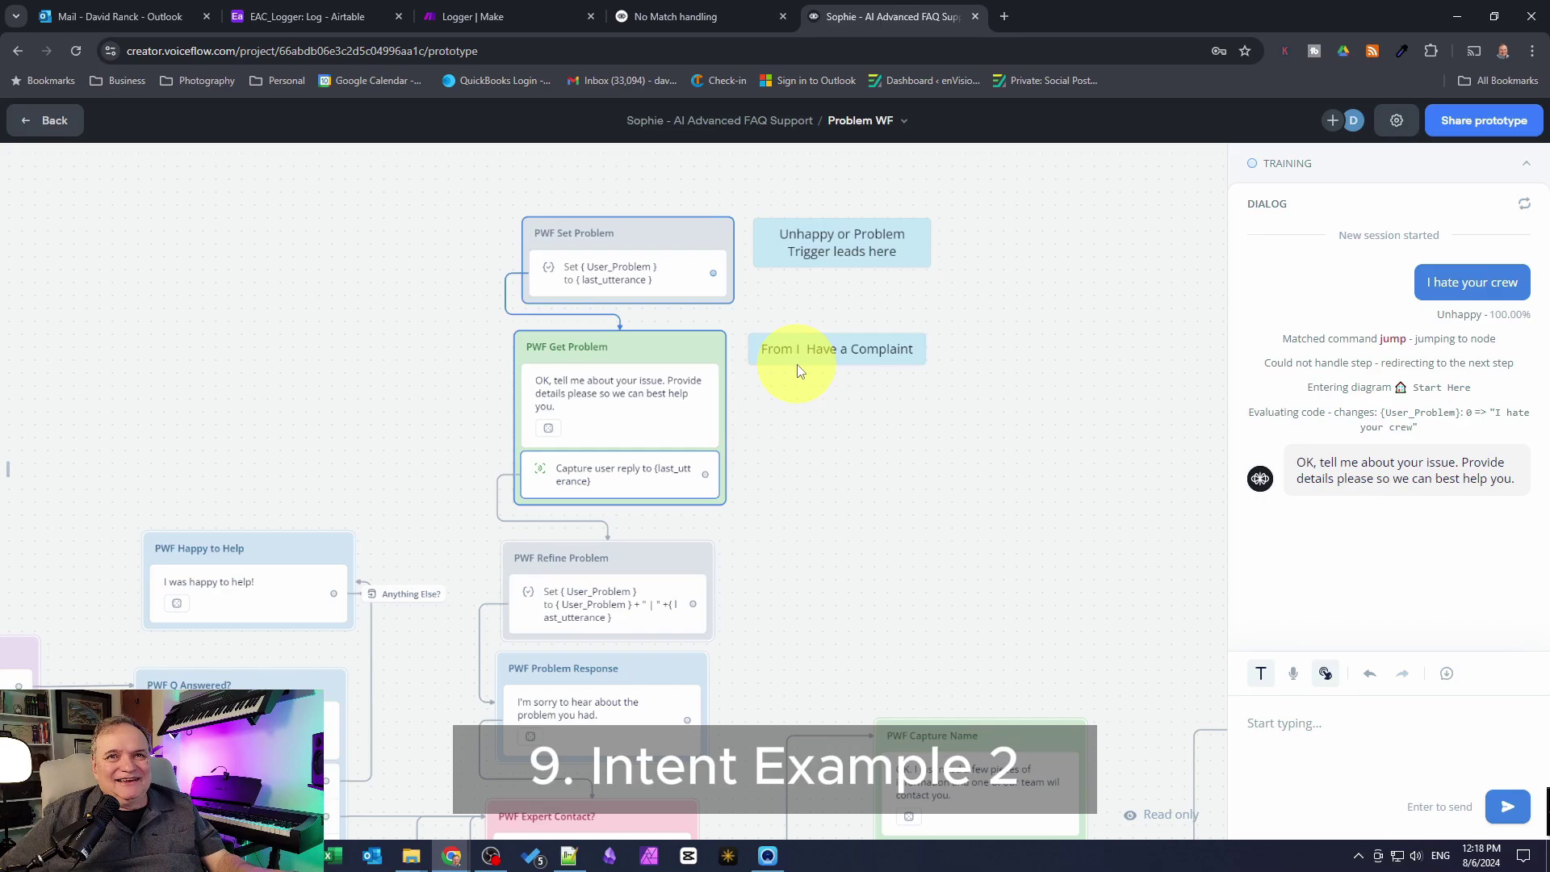
Exit the test and reopen the Main WF workflow to view the Has Problem and Unhappy triggers
click(45, 128)
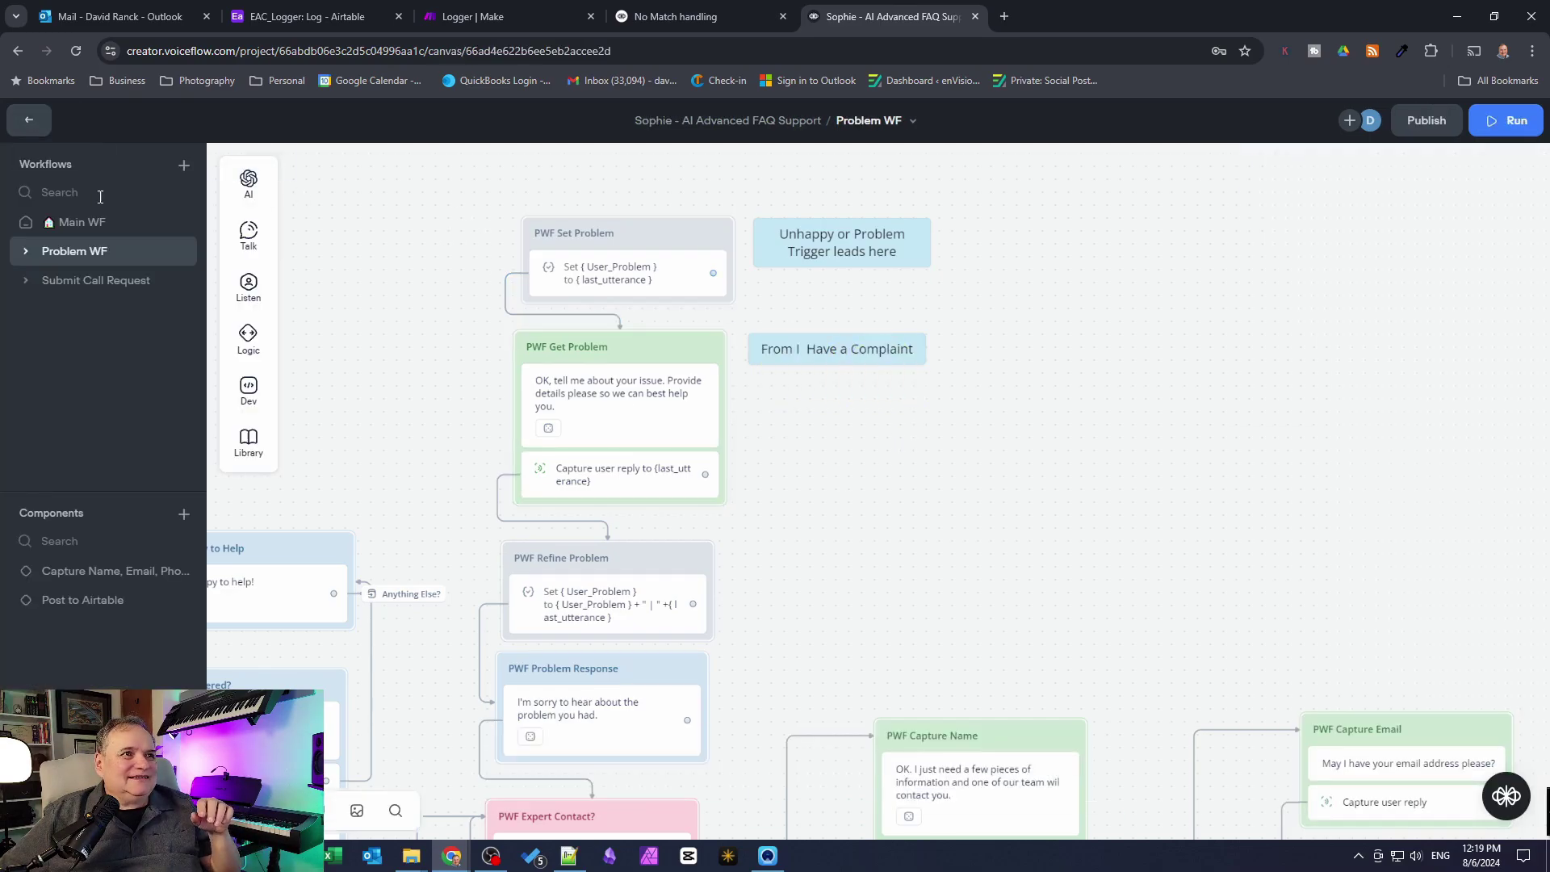
click(82, 224)
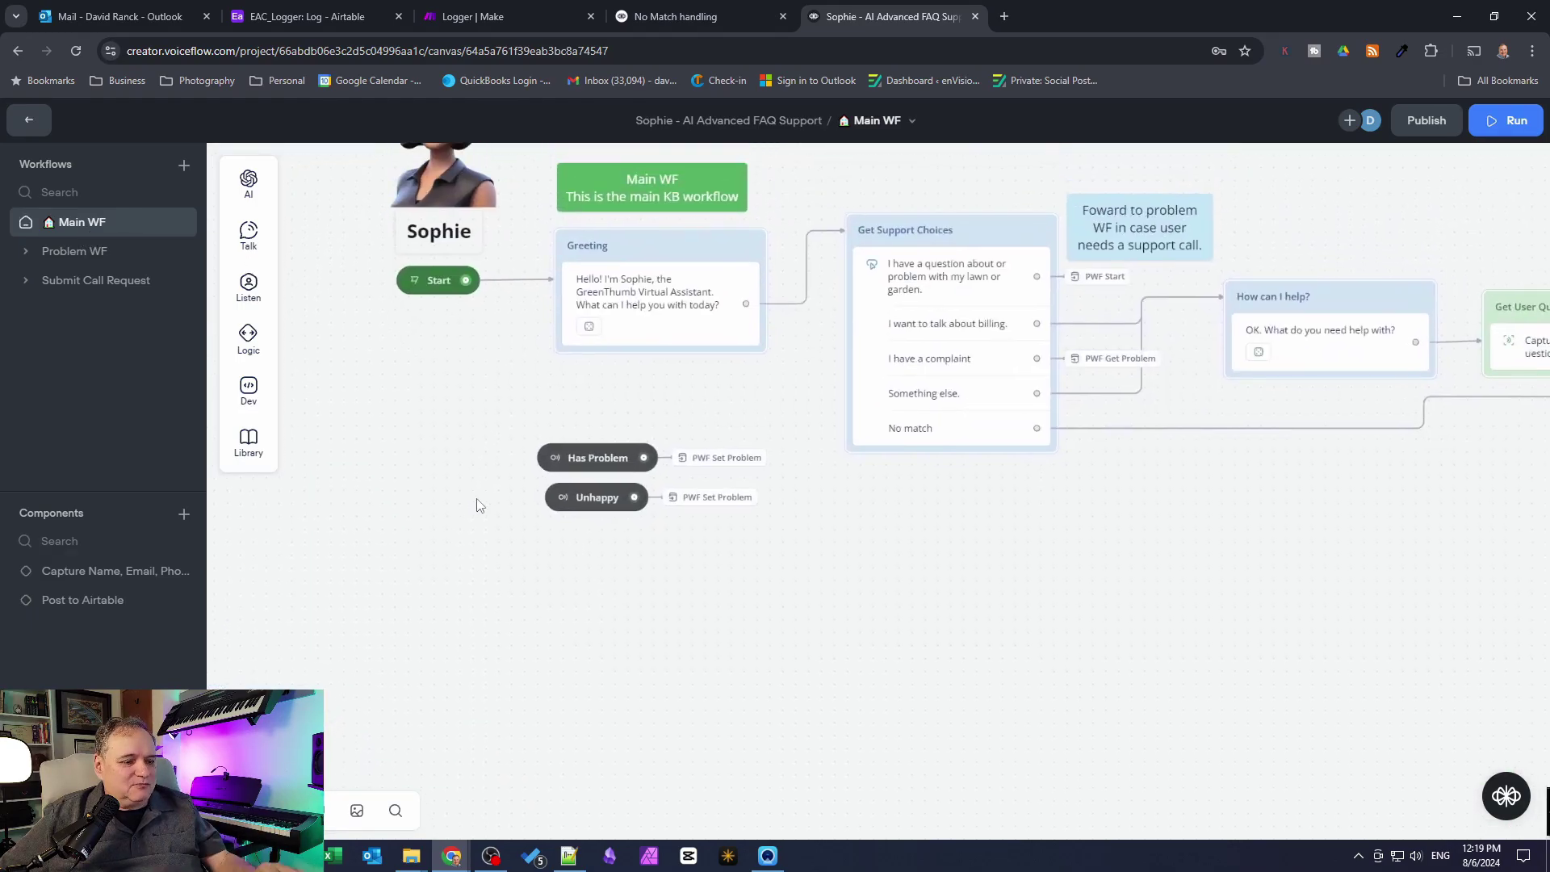
click(449, 482)
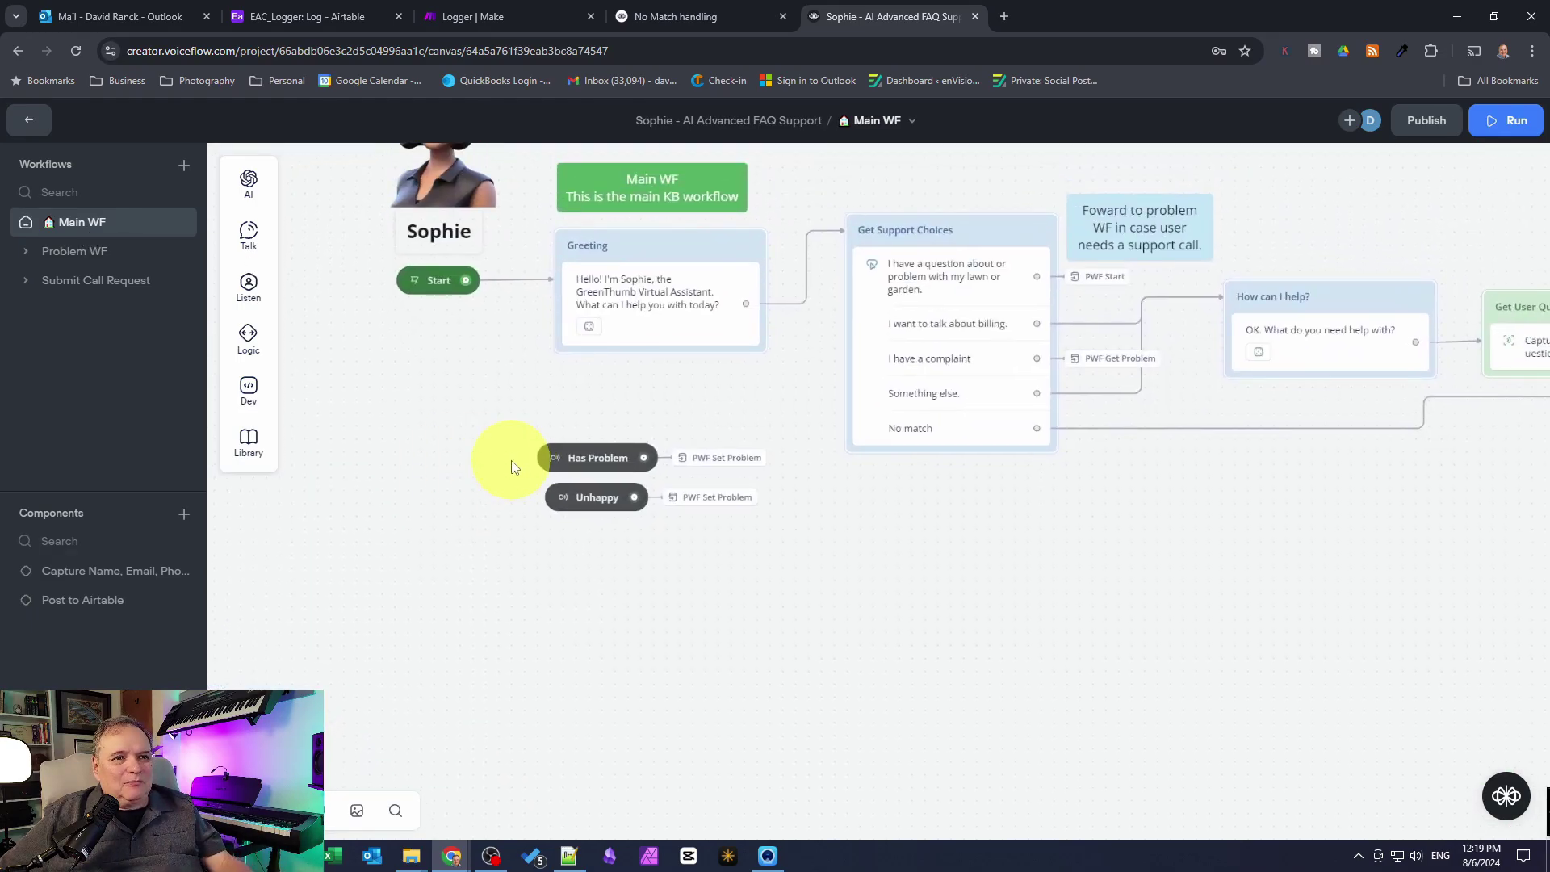